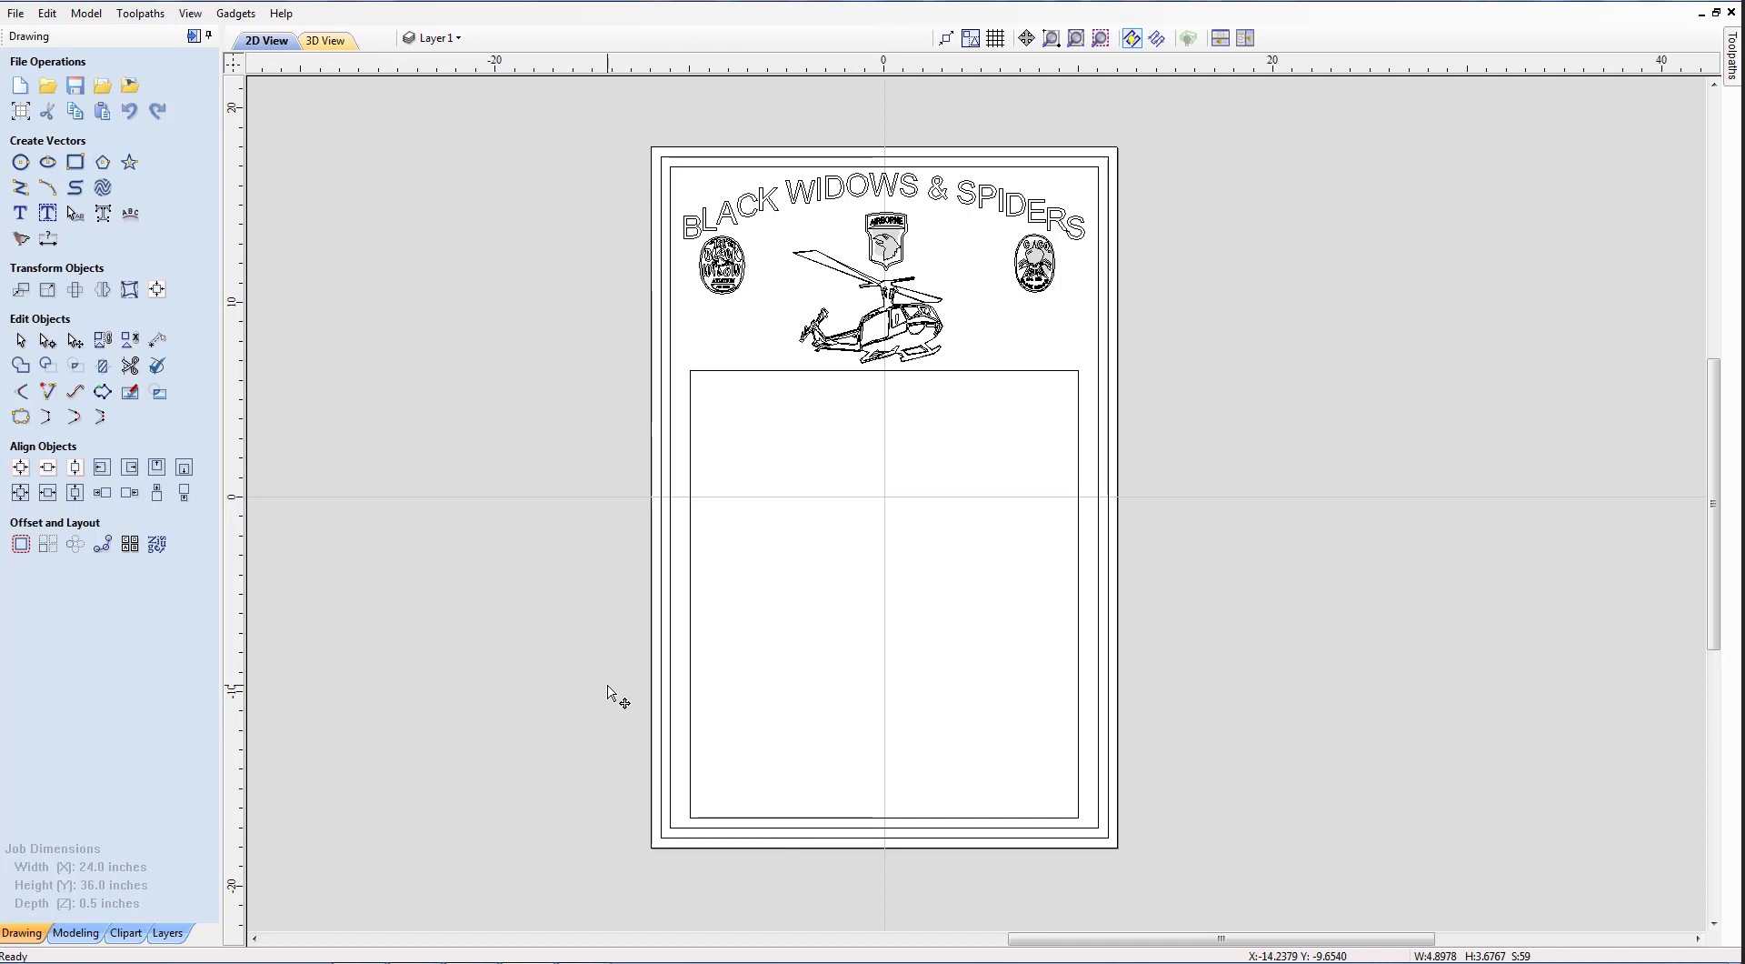
Draw a 9.5 x 0.375 inch rectangle in the lower part of the empty name panel.
{"action": "left_click", "coordinate": [76, 162]}
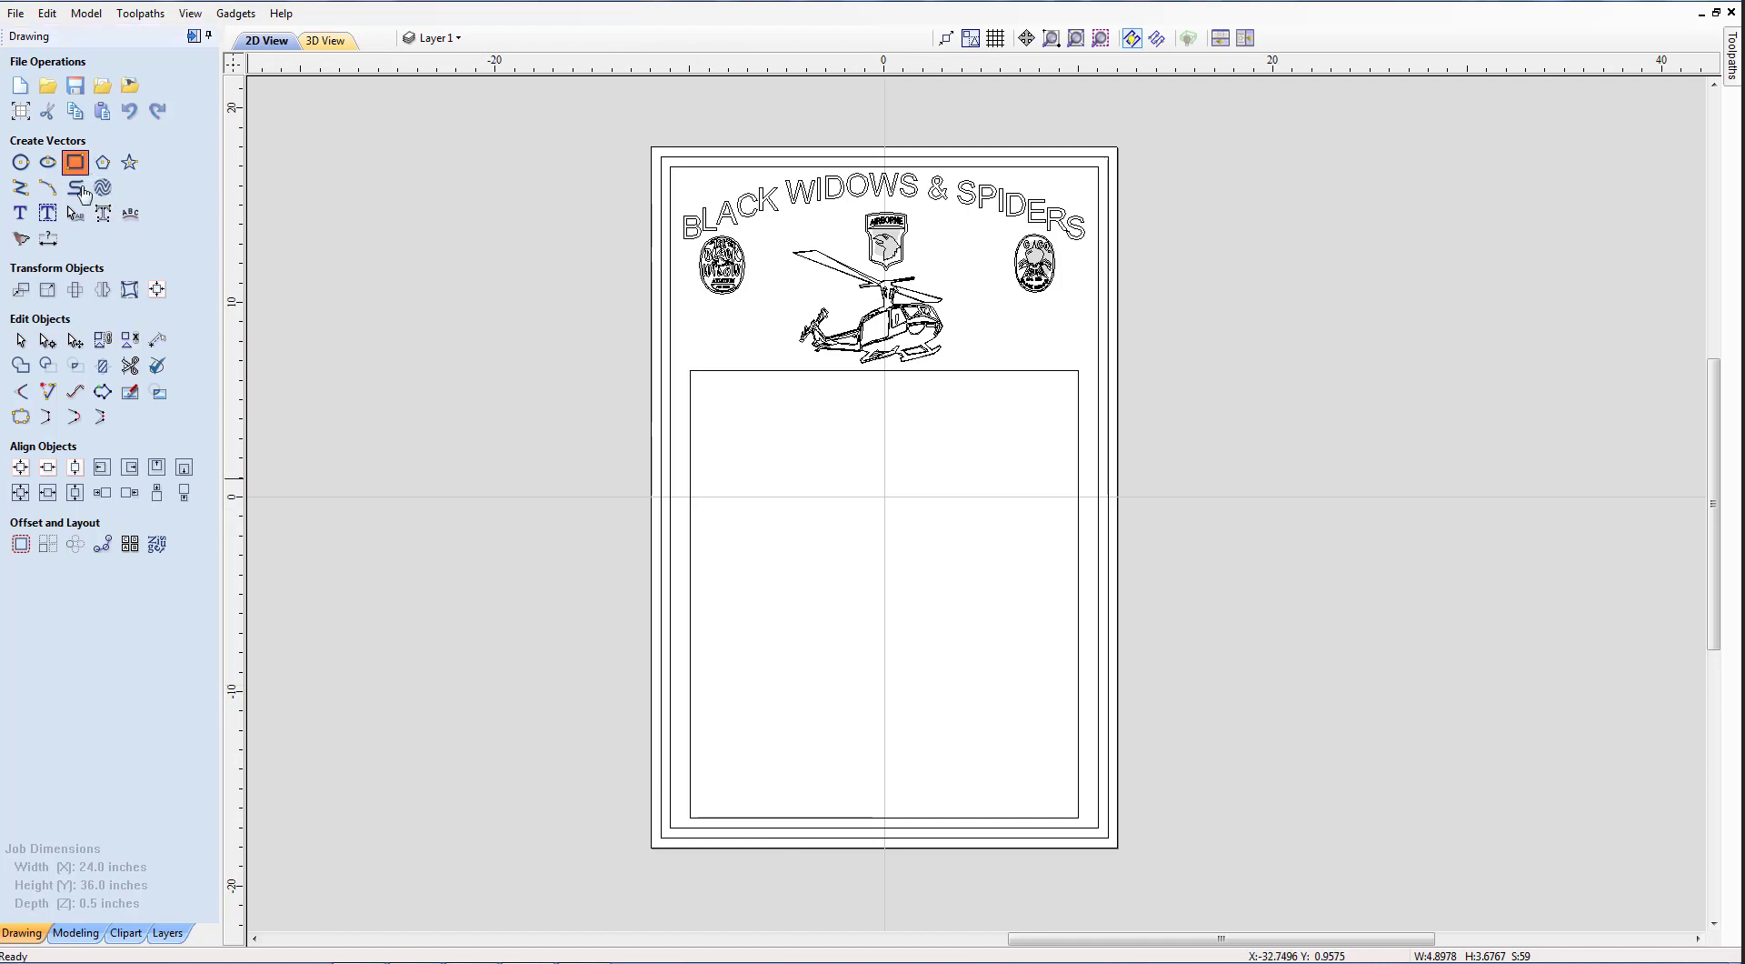
{"action": "left_click_drag", "start_coordinate": [725, 608], "coordinate": [1007, 627]}
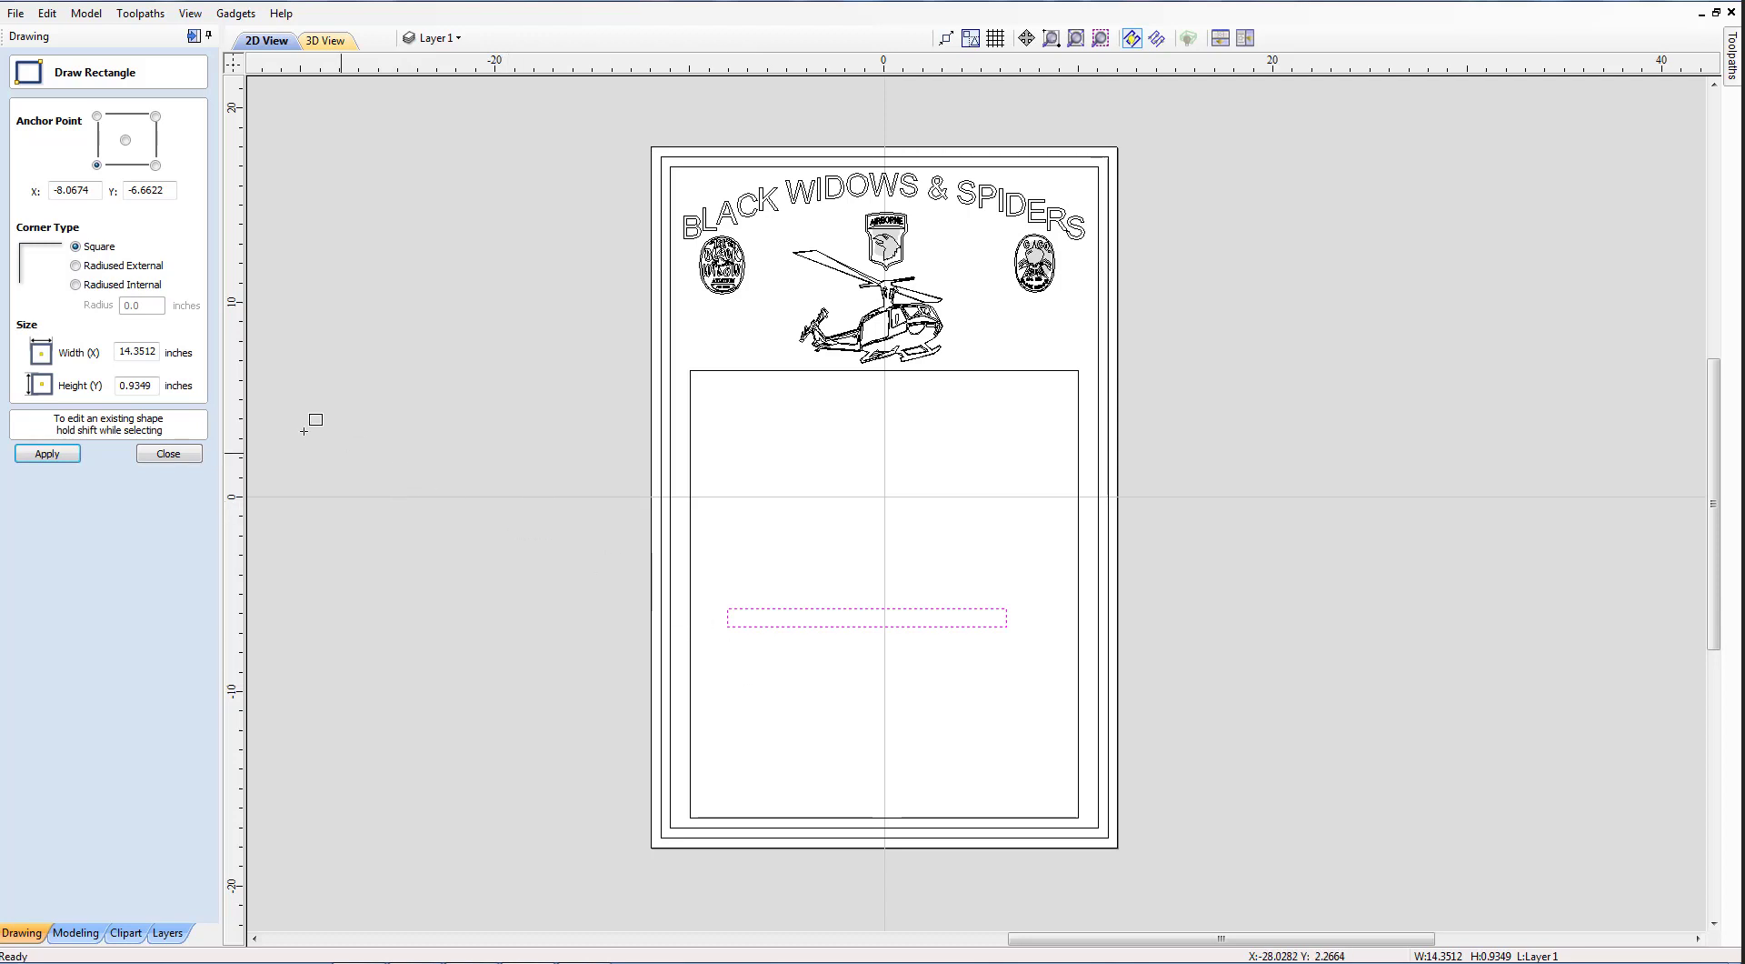
{"action": "double_click", "coordinate": [138, 352]}
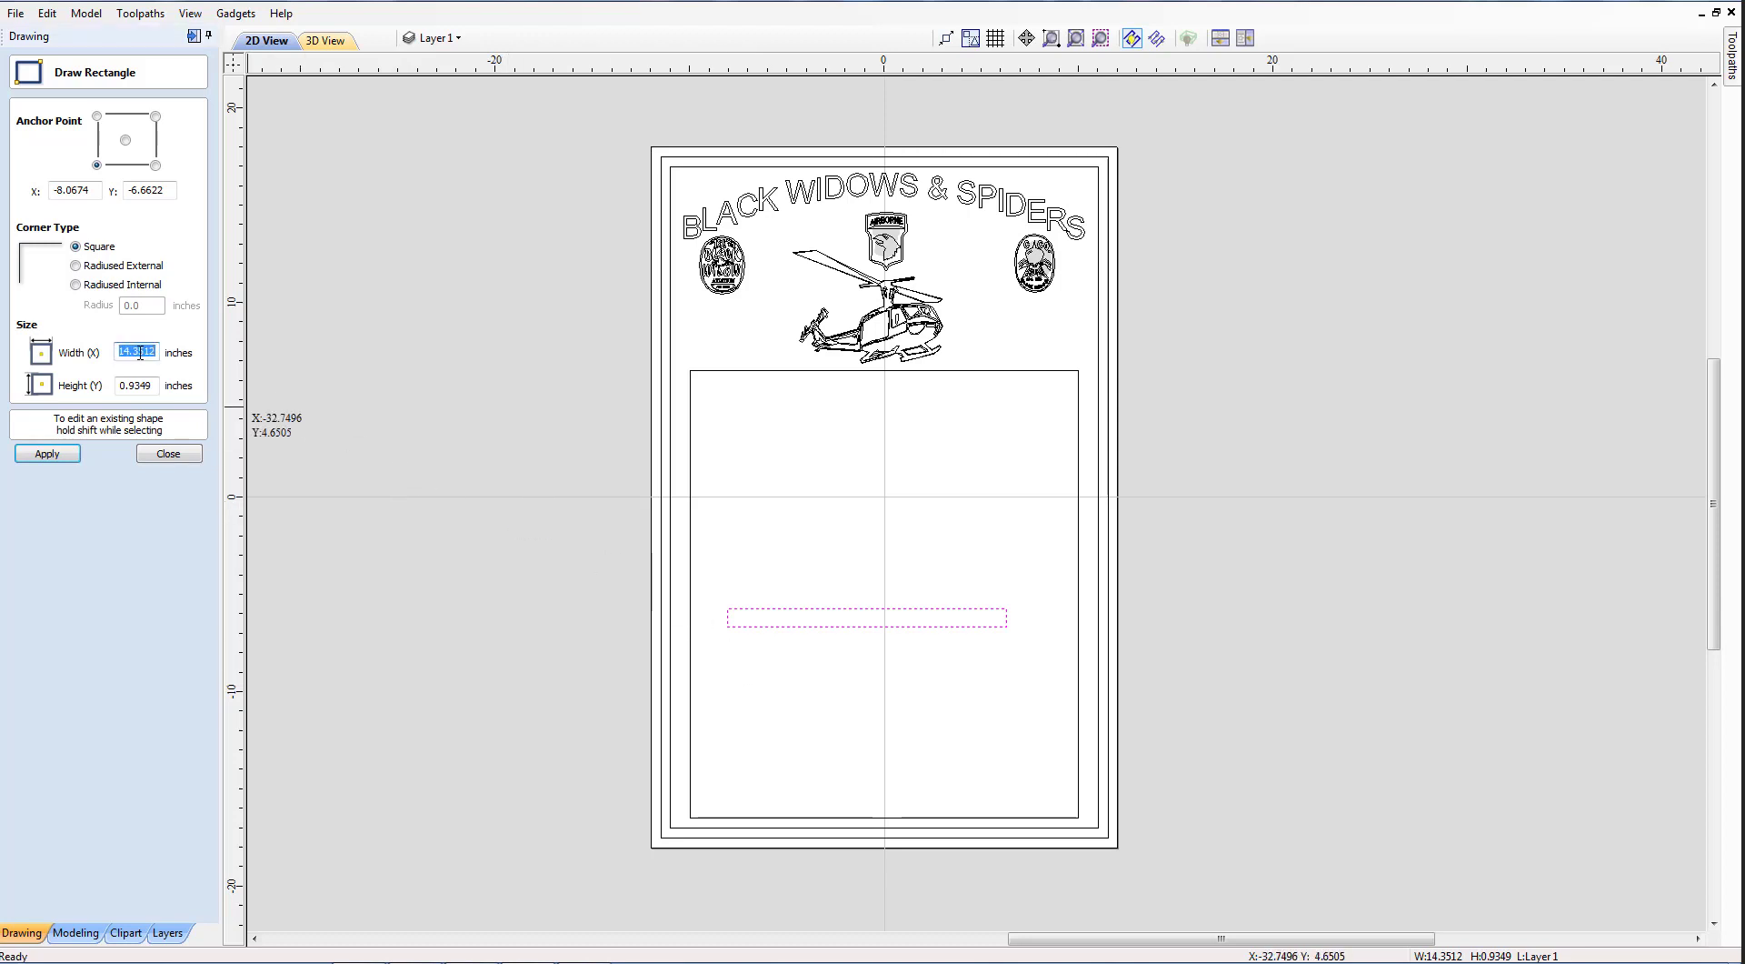
{"action": "type", "text": "9.5"}
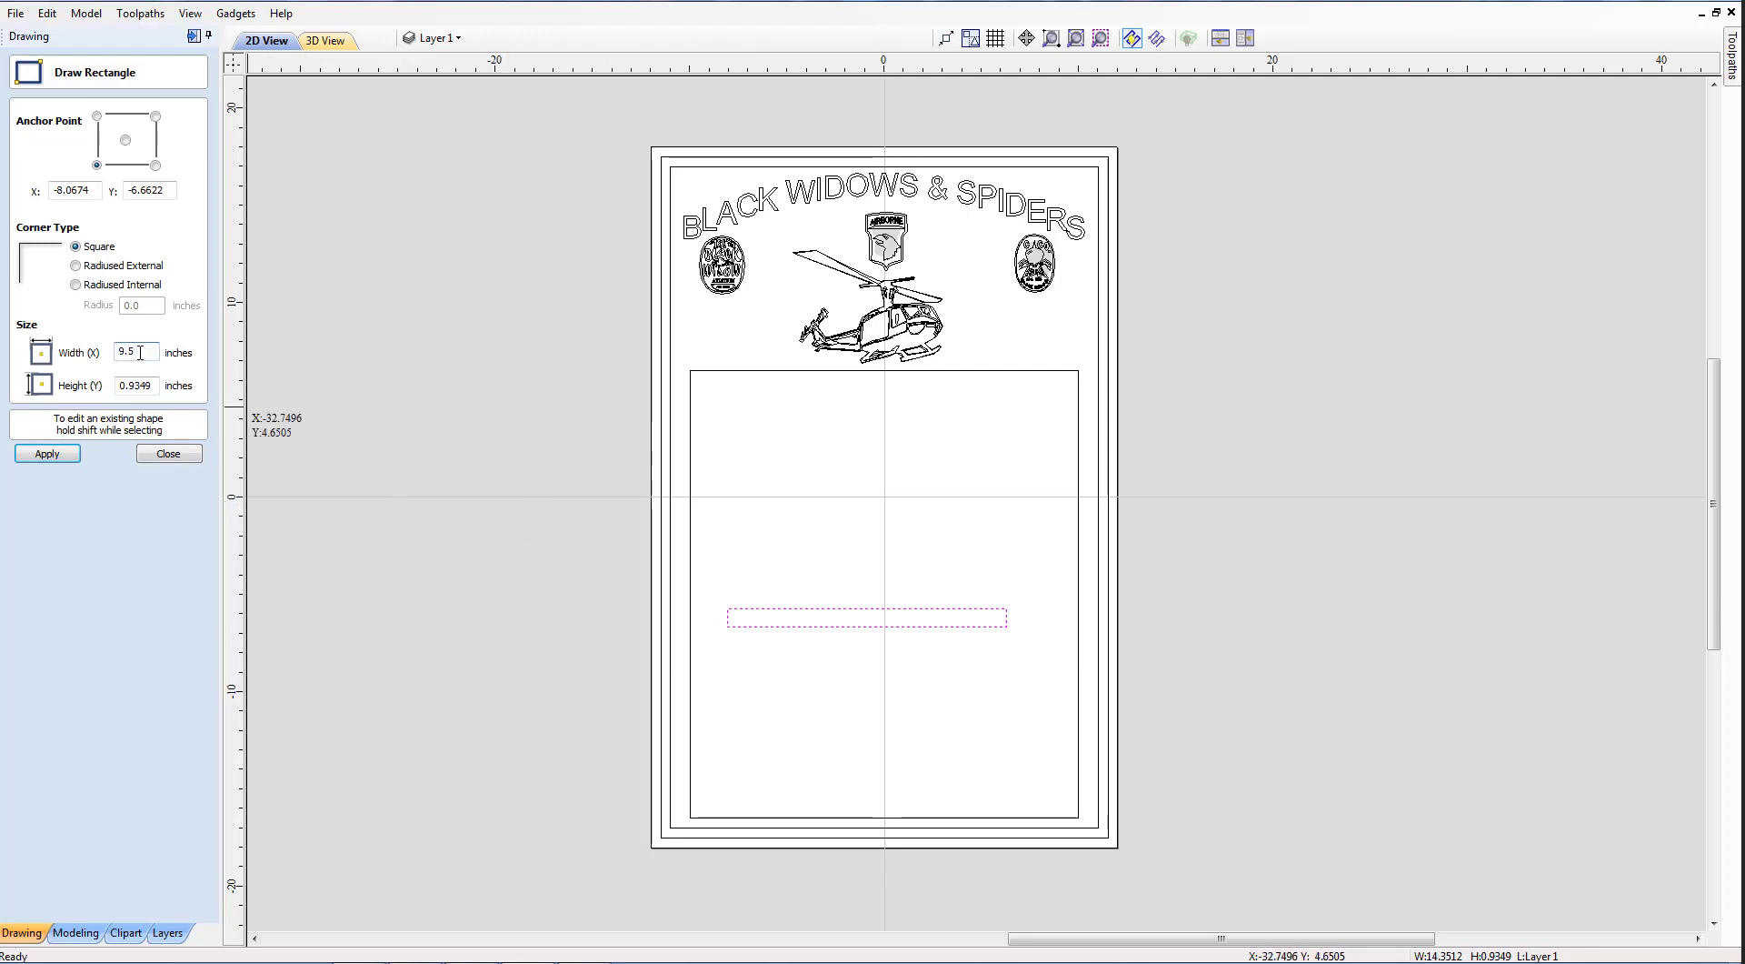
{"action": "key", "text": "Tab"}
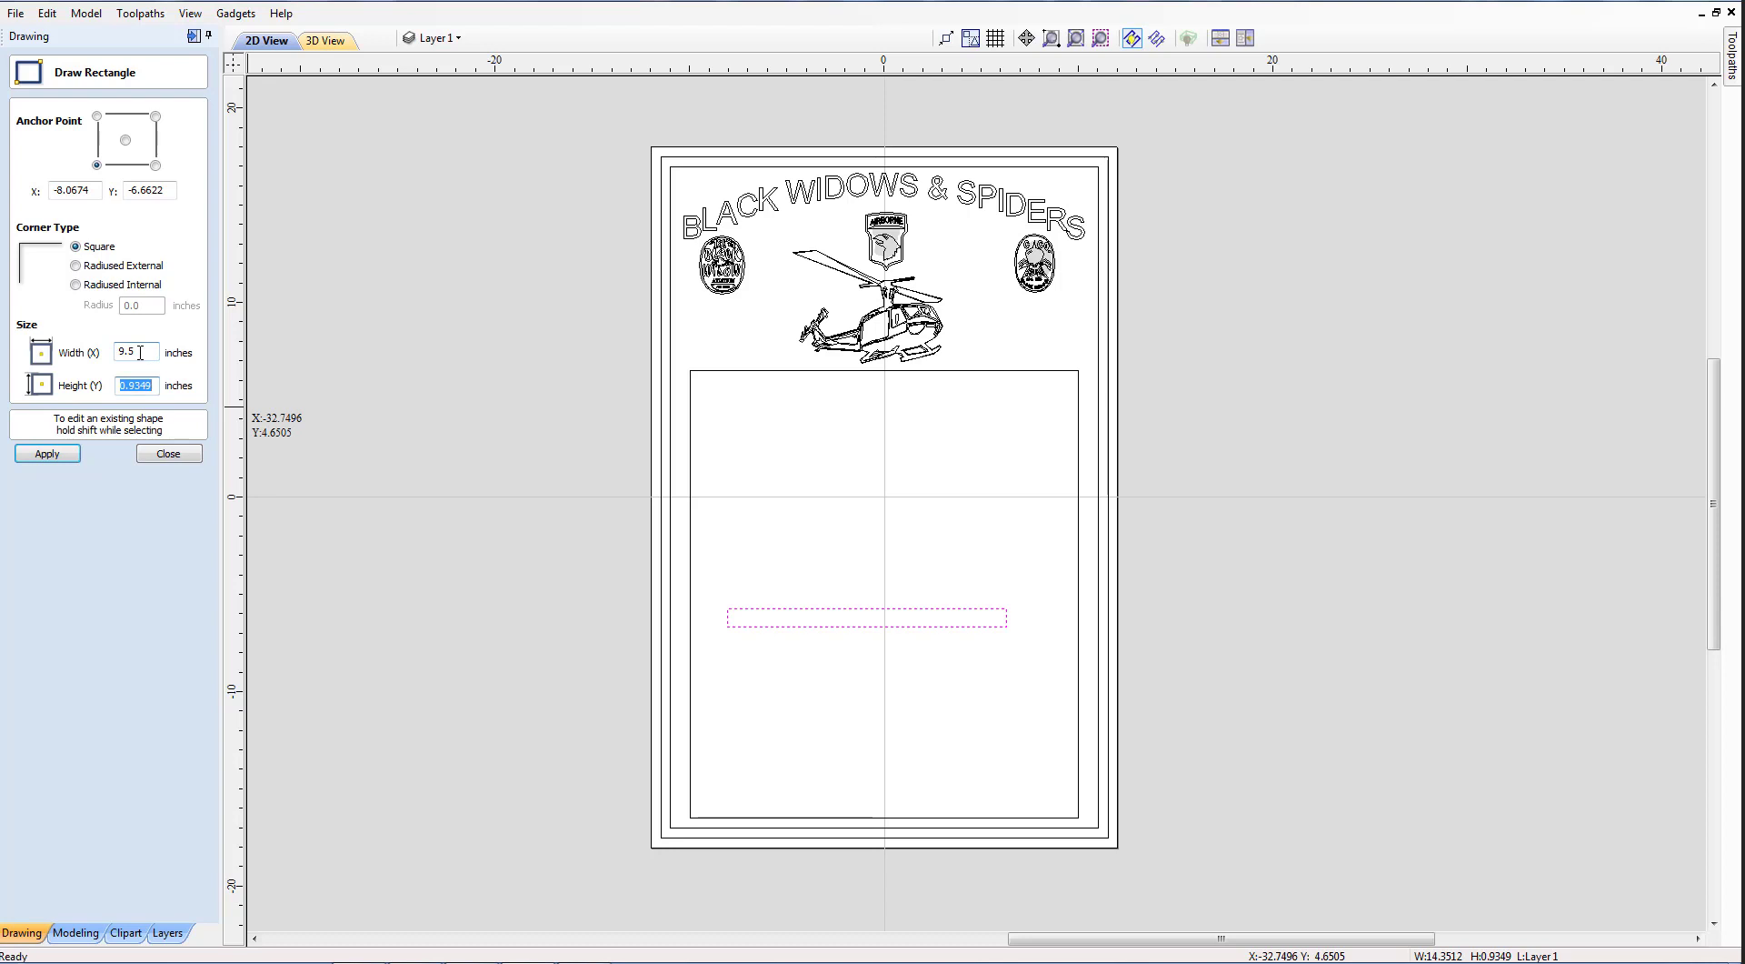
{"action": "type", "text": ".375"}
{"action": "left_click", "coordinate": [47, 453]}
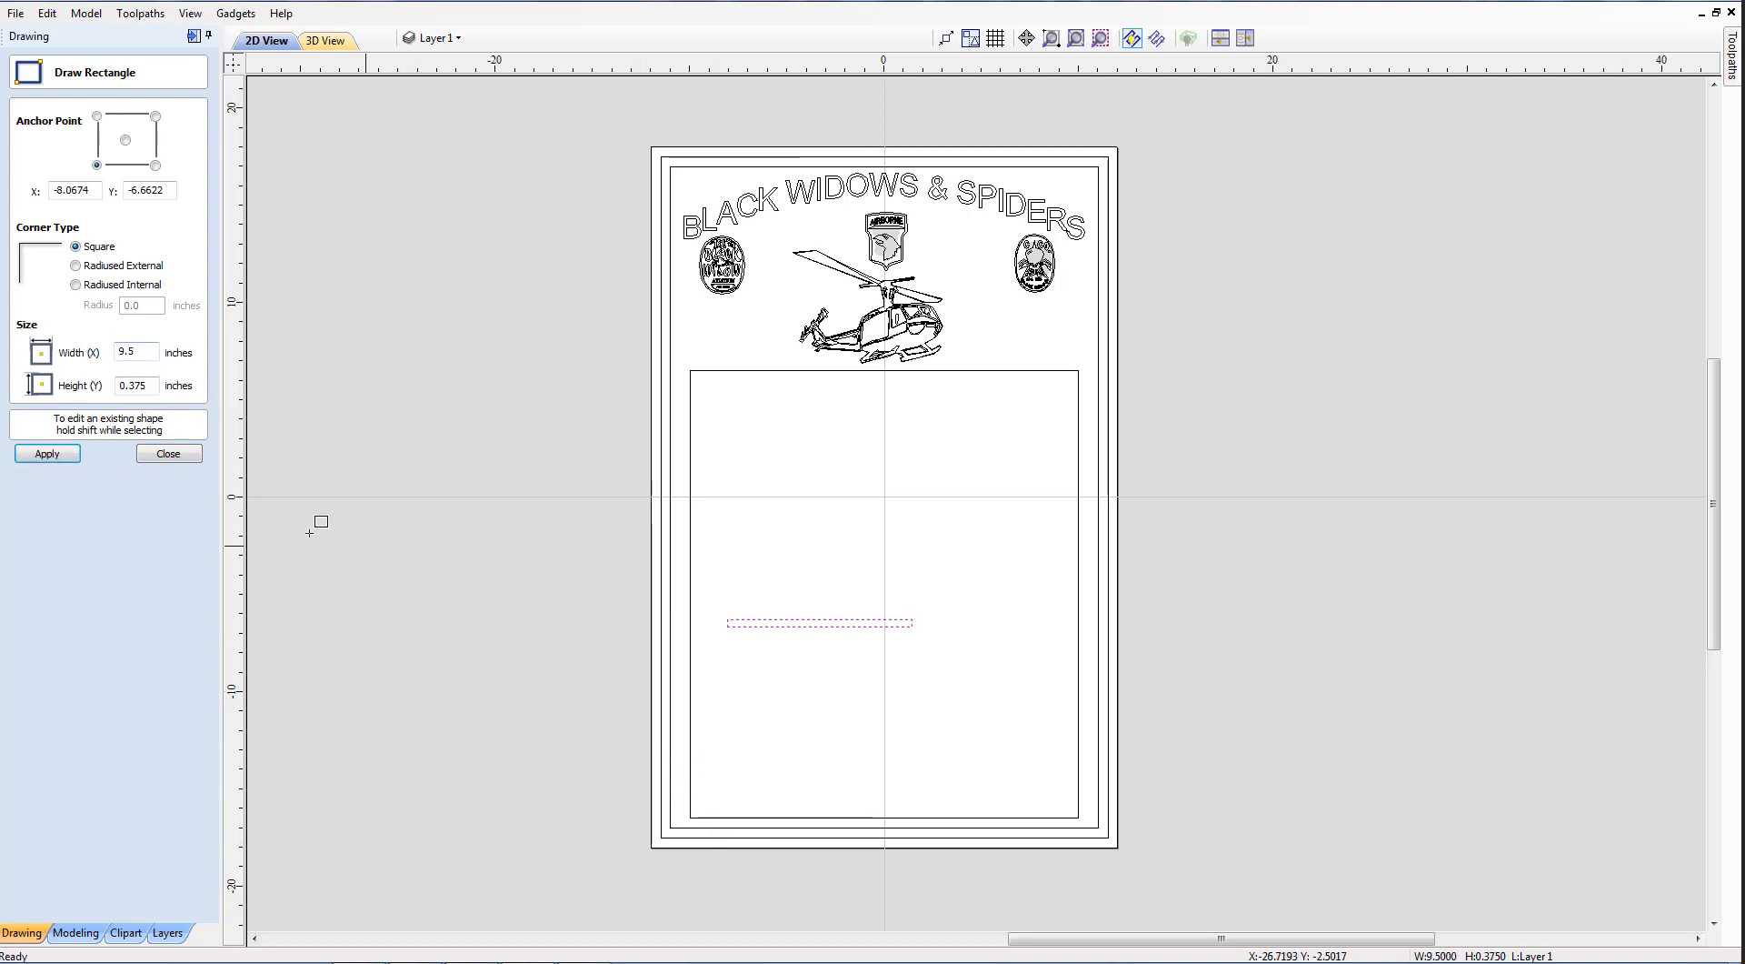
{"action": "left_click", "coordinate": [168, 453]}
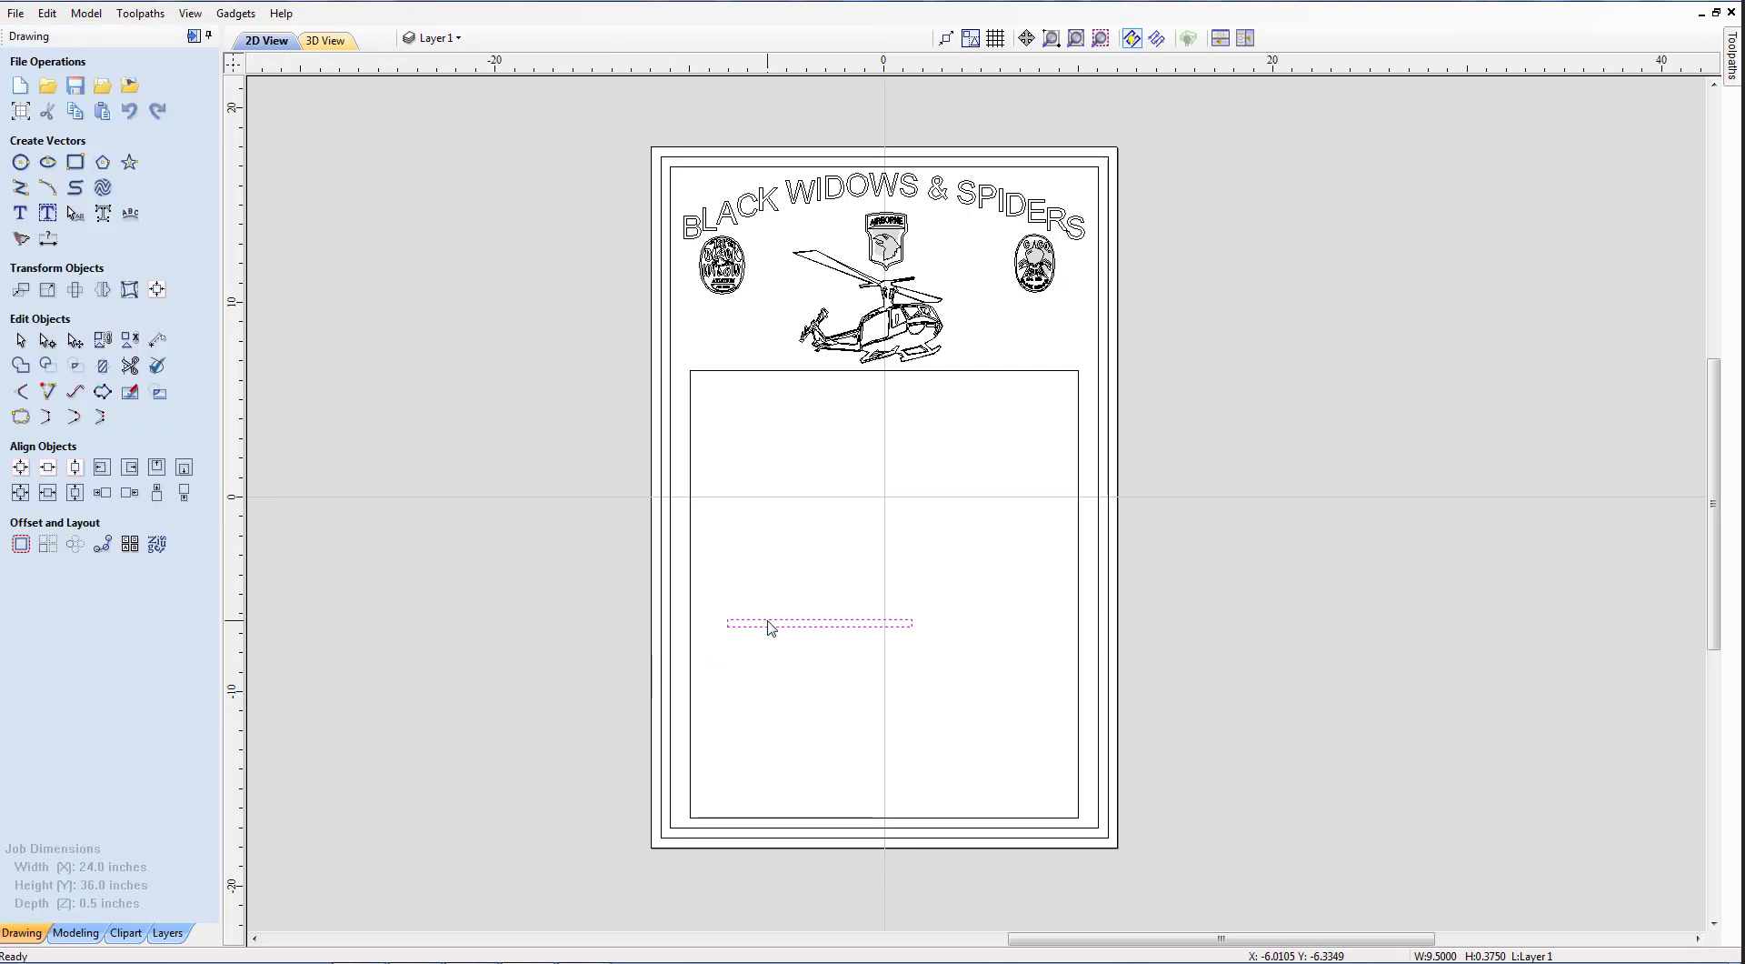
Align the thin rectangle to the name panel's bottom-left corner, then reselect it alone.
{"action": "left_click", "coordinate": [707, 819]}
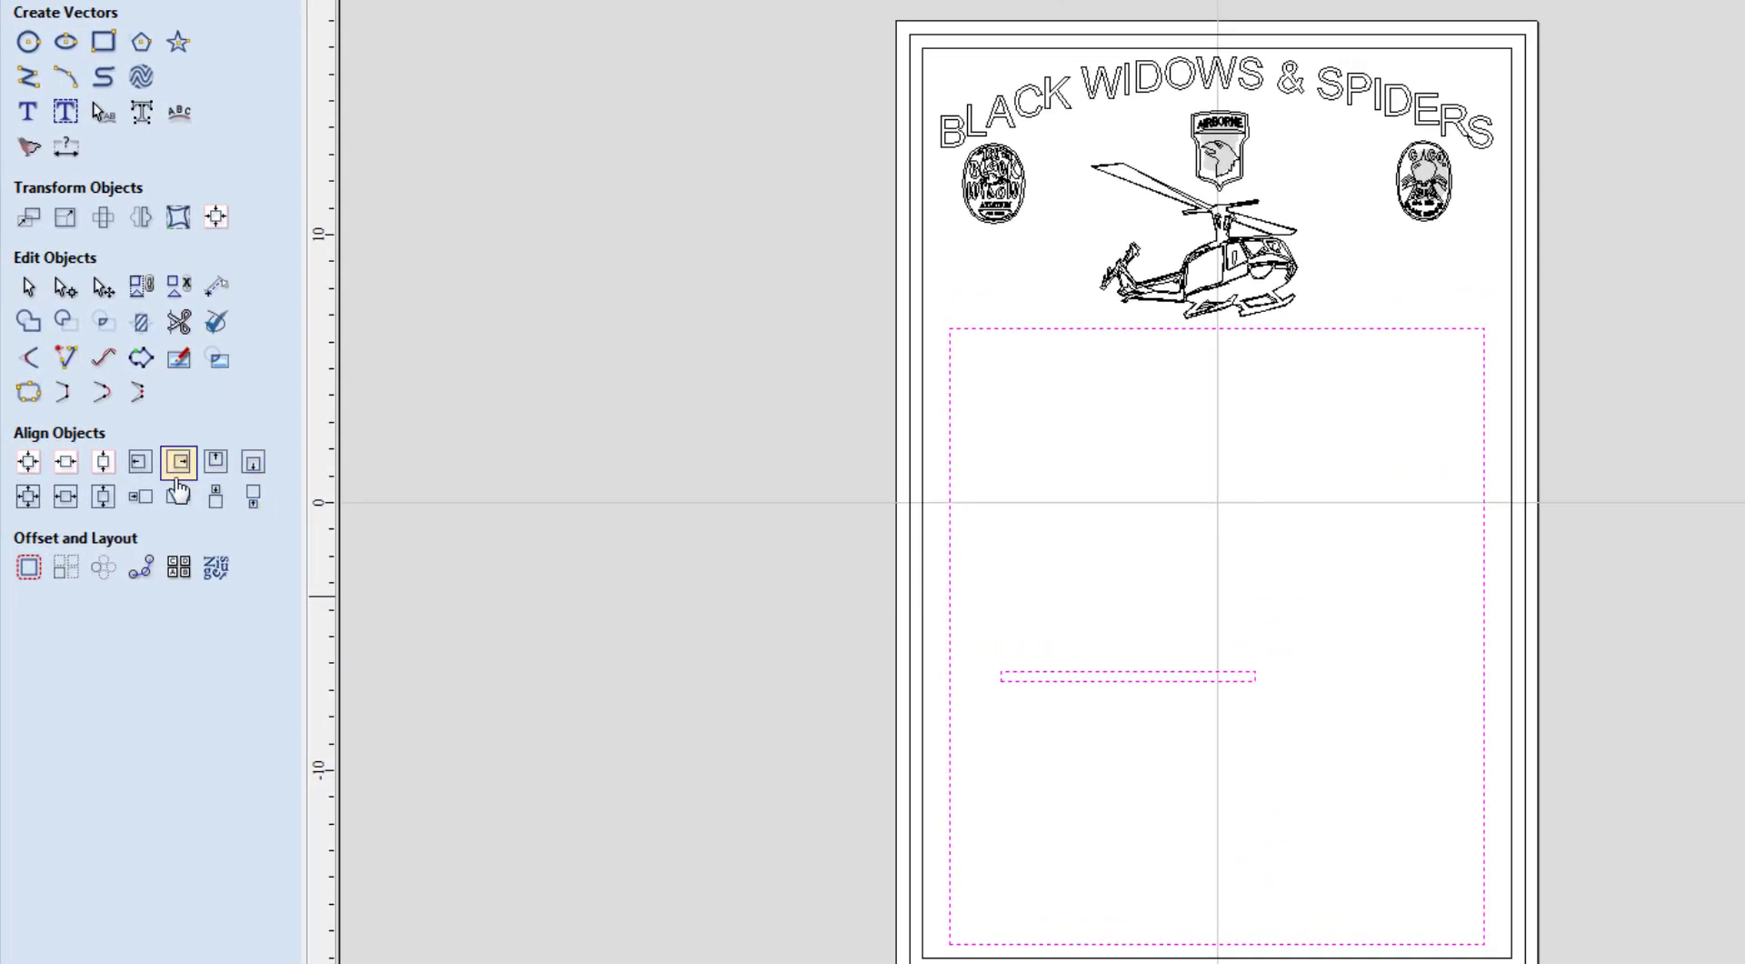
{"action": "left_click", "coordinate": [251, 466]}
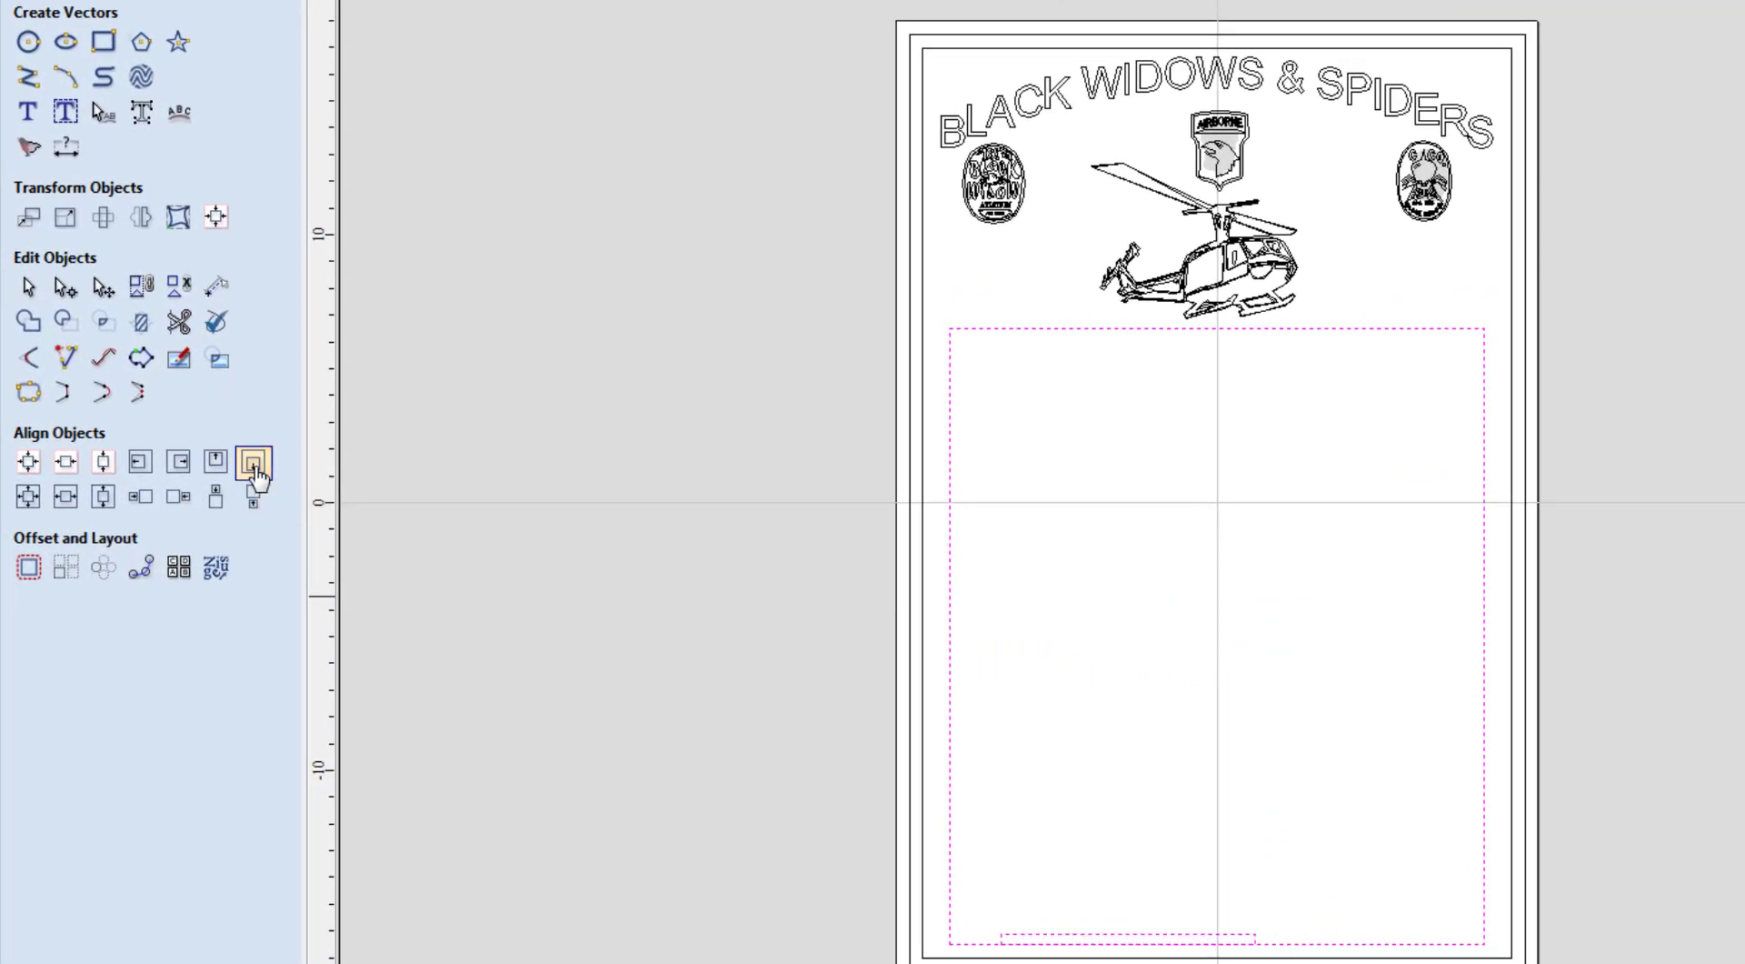
{"action": "left_click", "coordinate": [145, 470]}
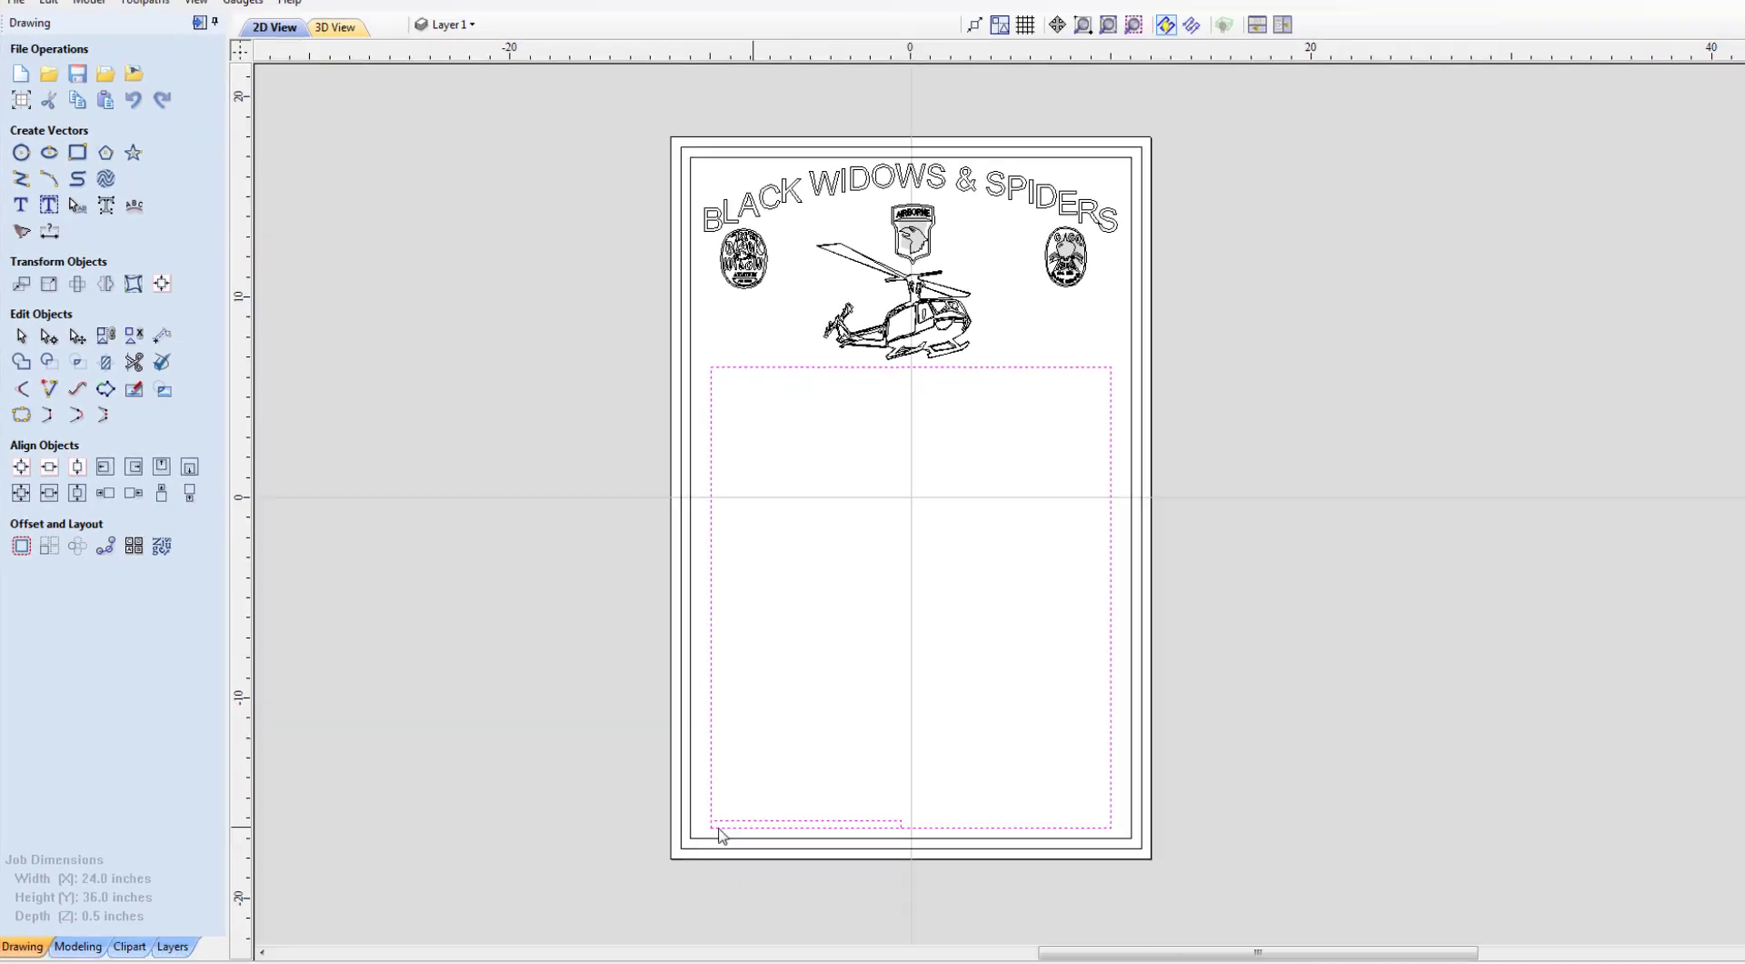
{"action": "left_click", "coordinate": [834, 952]}
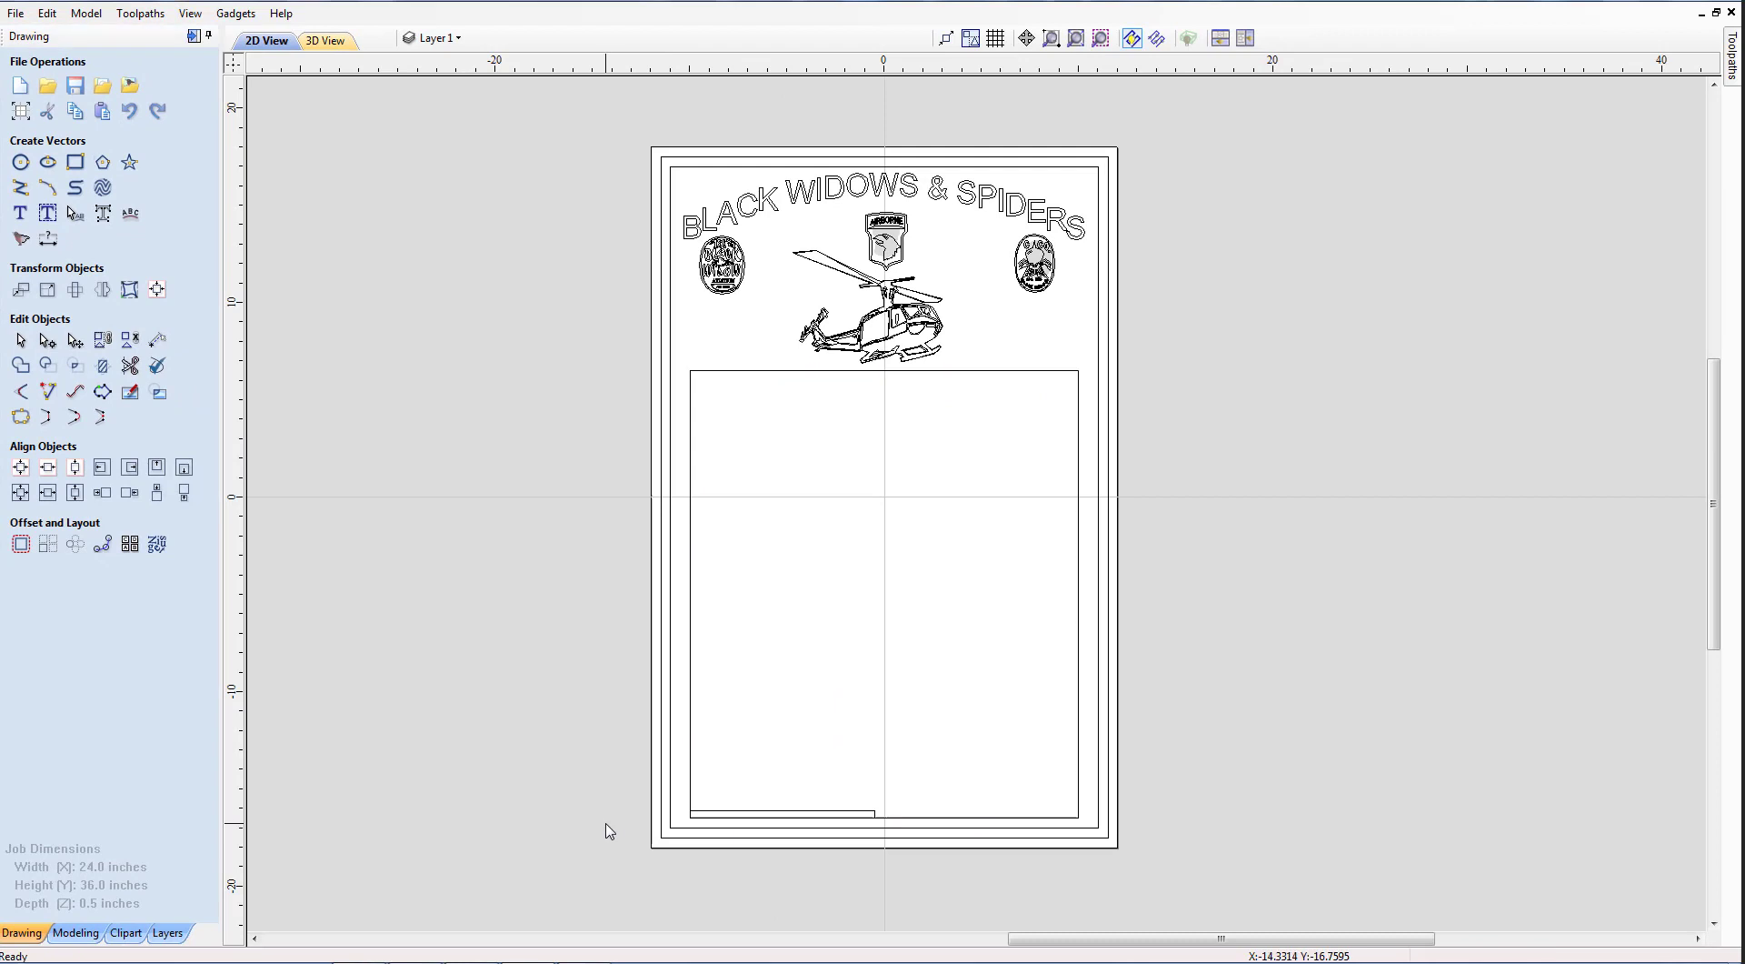
{"action": "left_click", "coordinate": [714, 814]}
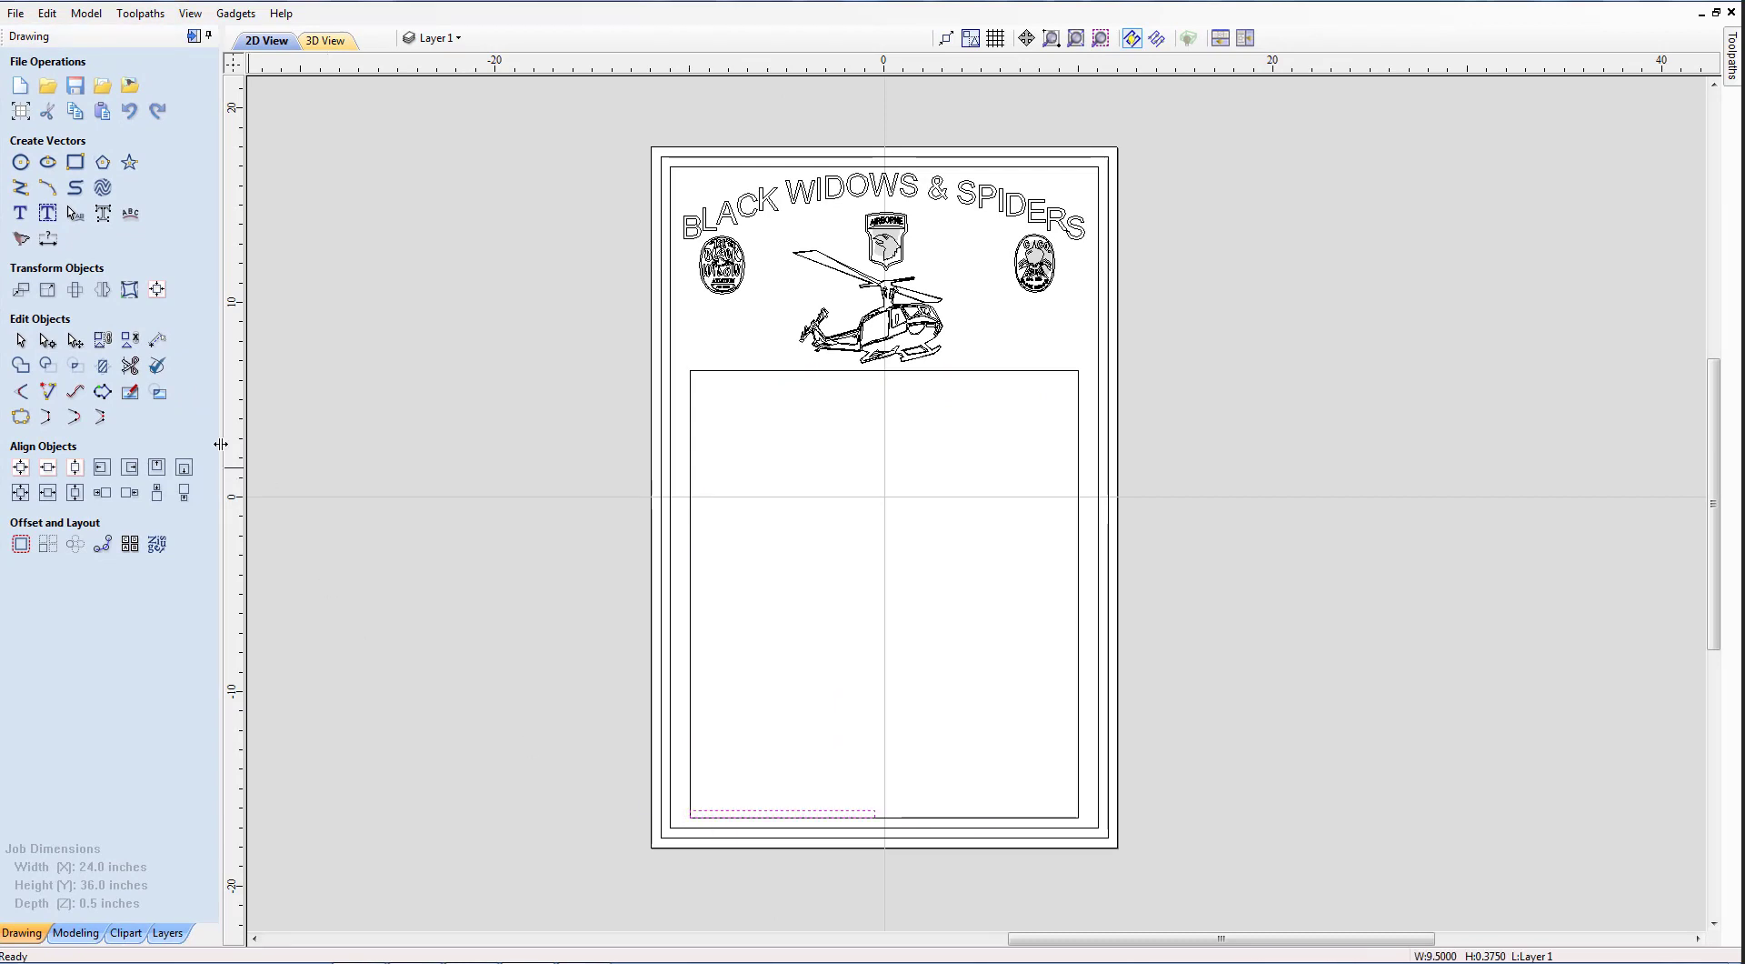
{"action": "left_click", "coordinate": [47, 213]}
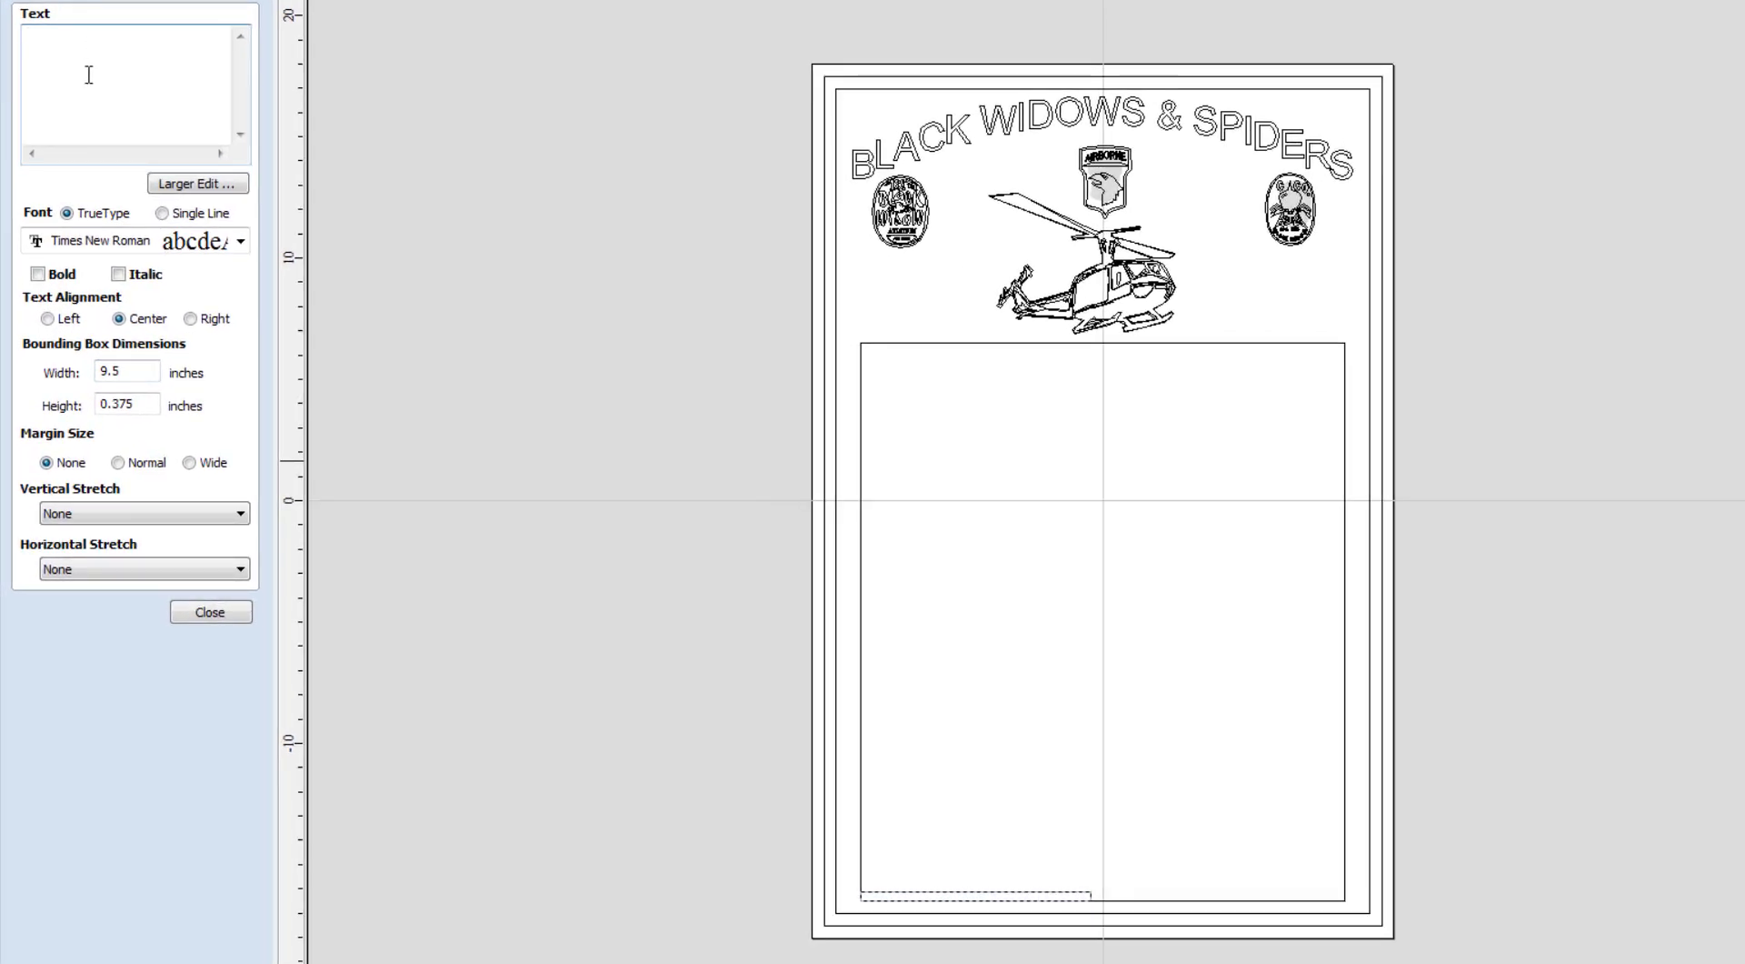
Lay out the merge text '!!n!! !!b!! !!d!! !!r!!' in the strip and bring data.csv alongside.
{"action": "left_click", "coordinate": [89, 75]}
{"action": "type", "text": "N"}
{"action": "type", "text": "n"}
{"action": "type", "text": "!!"}
{"action": "type", "text": "!!"}
{"action": "type", "text": "b"}
{"action": "type", "text": "!!"}
{"action": "type", "text": " !!"}
{"action": "type", "text": "d"}
{"action": "type", "text": "!!"}
{"action": "type", "text": " !!"}
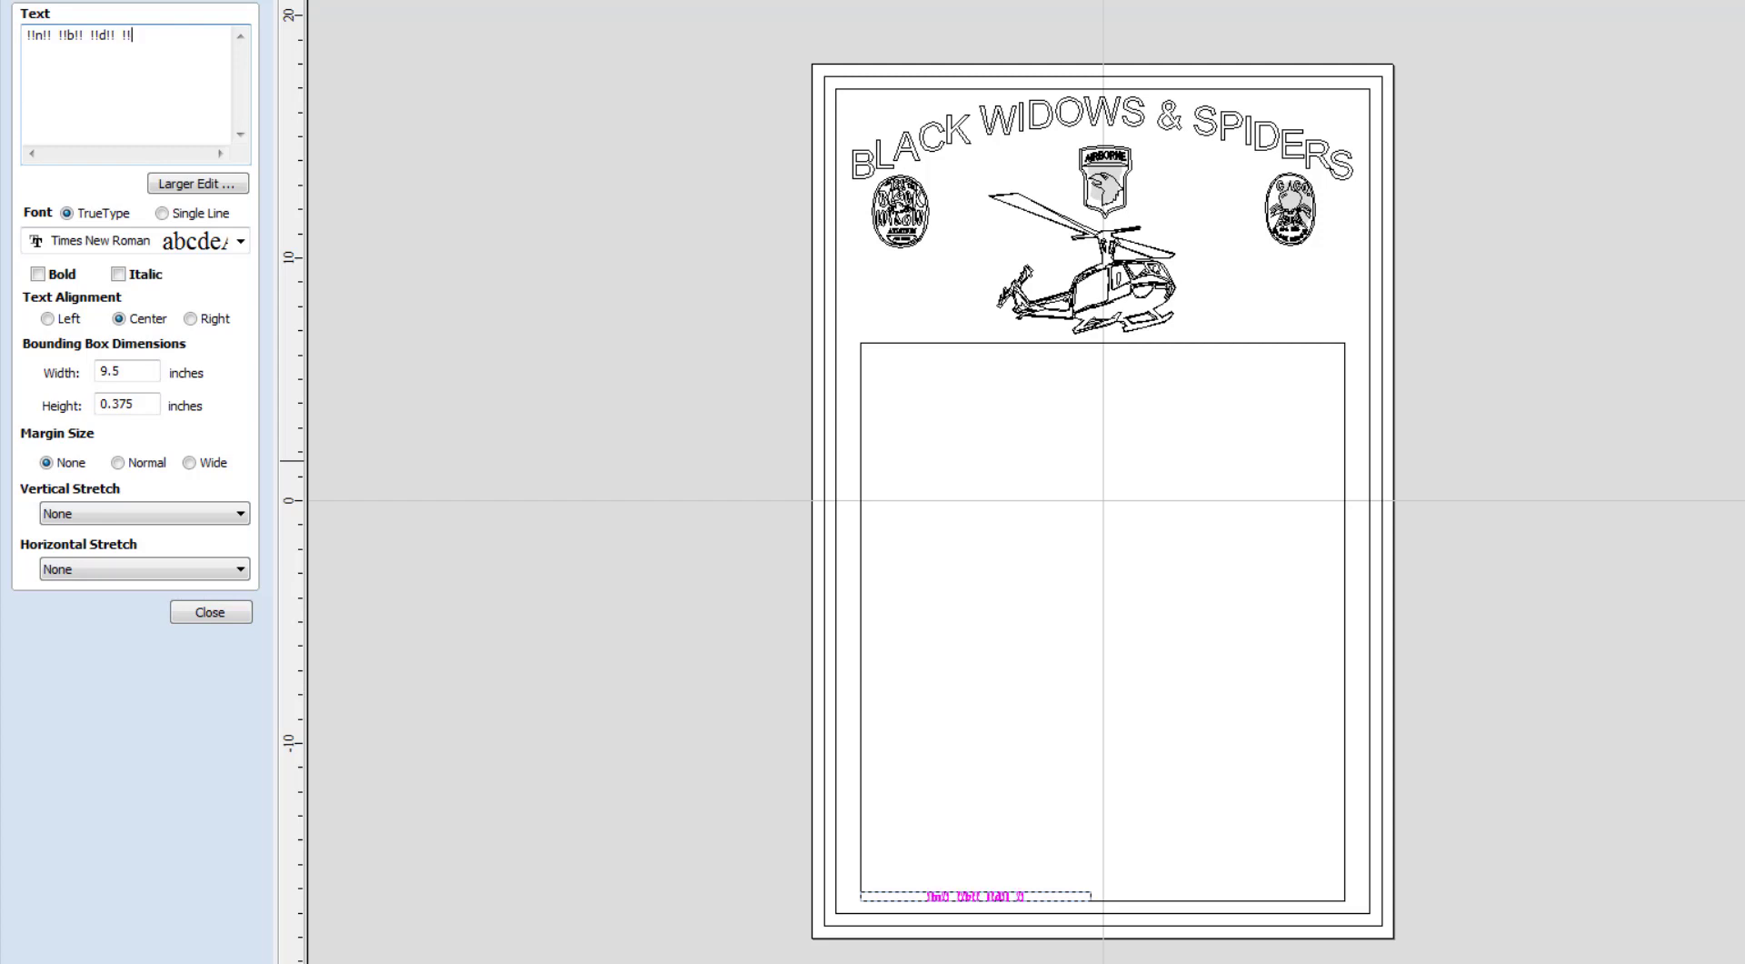
{"action": "type", "text": "r!!"}
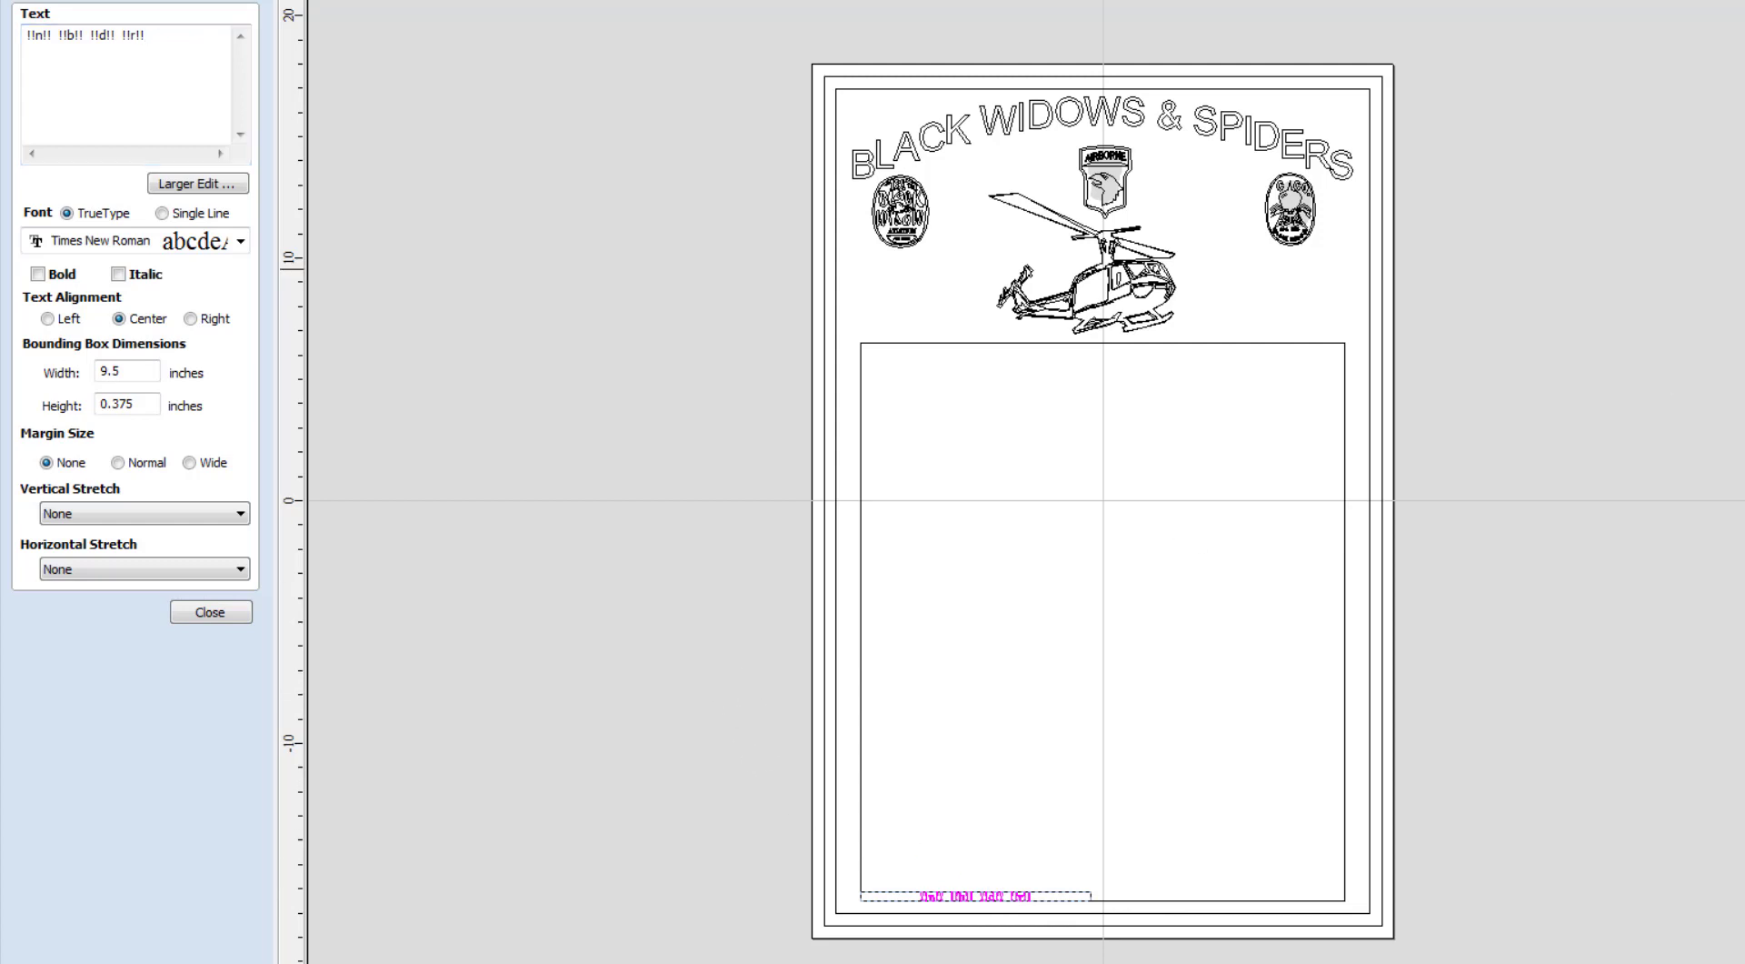
{"action": "left_click_drag", "start_coordinate": [1744, 113], "coordinate": [1071, 89]}
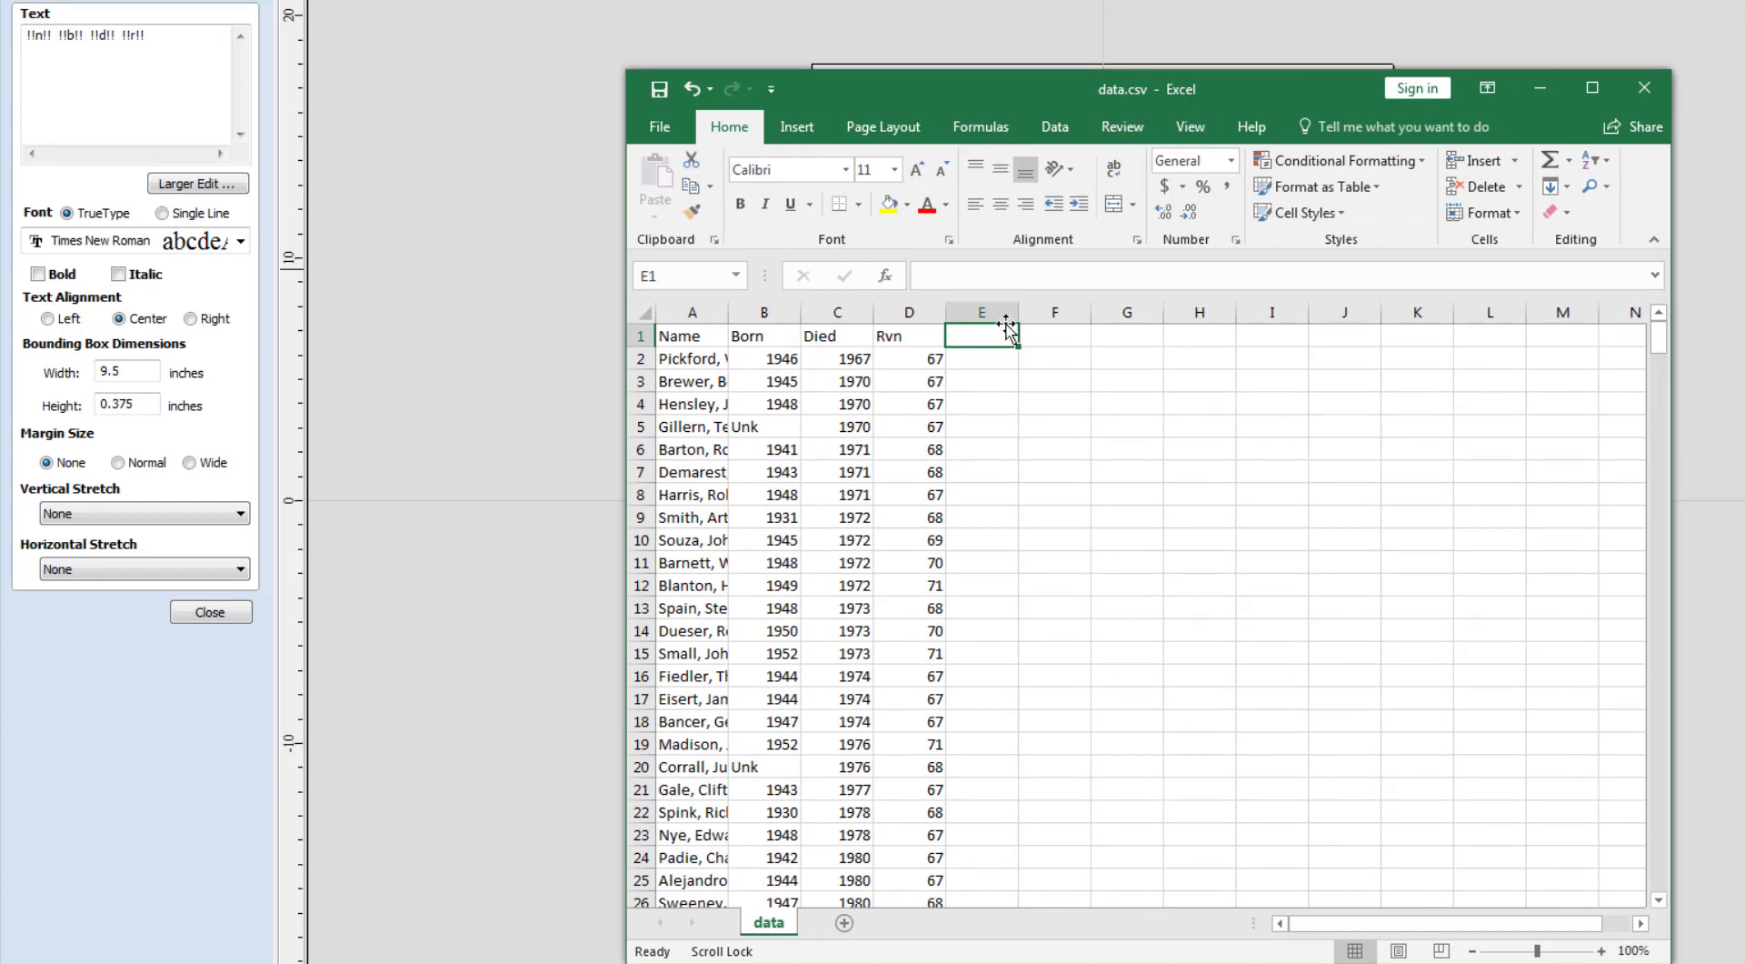
Add the header 'Empty' in cell E1 of data.csv, review the rows, and move Excel aside.
{"action": "type", "text": "Emp"}
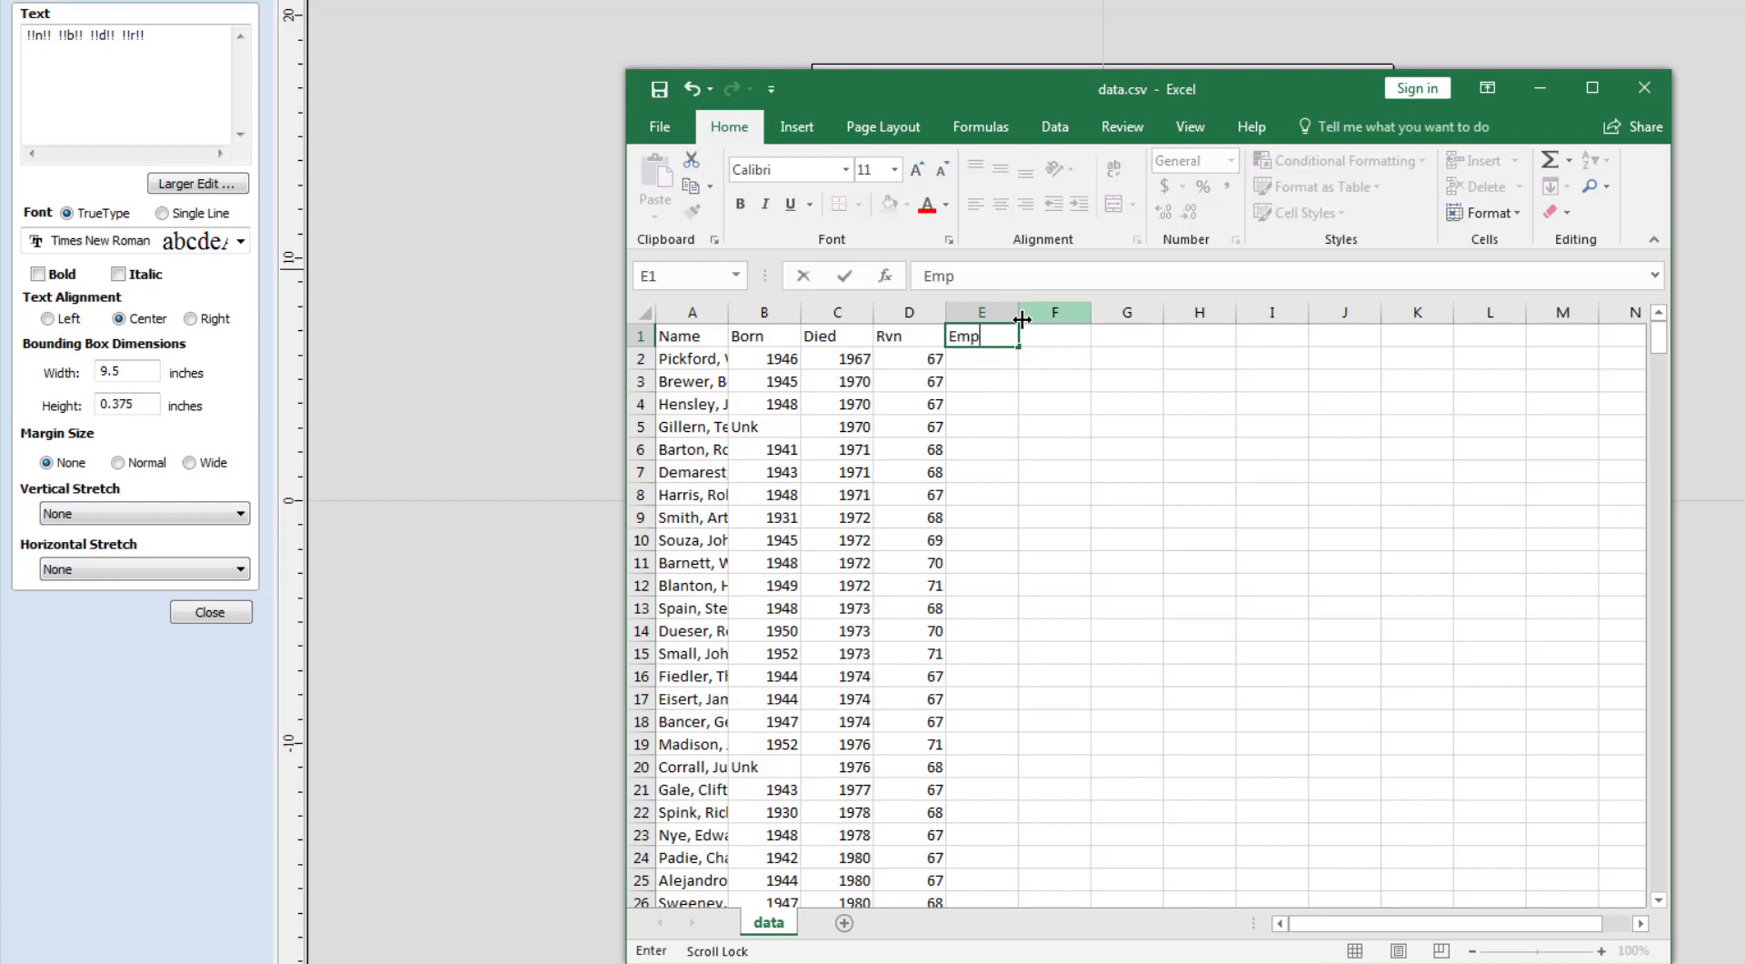
{"action": "type", "text": "ty"}
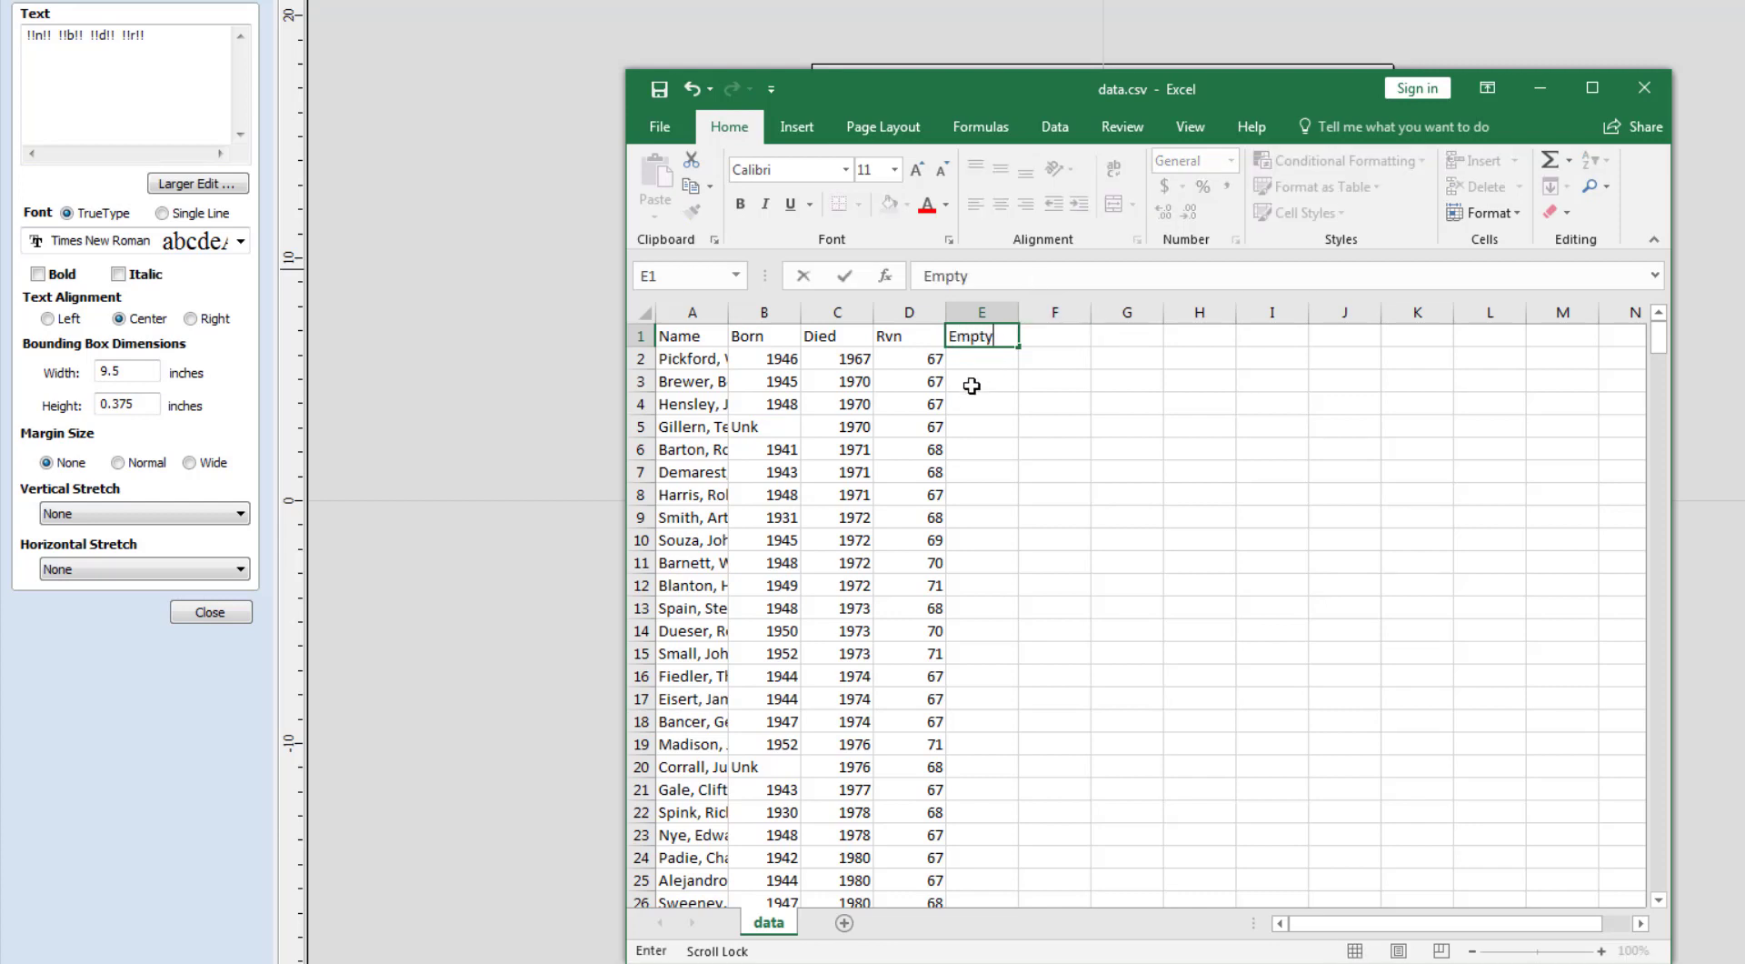
{"action": "key", "text": "Return"}
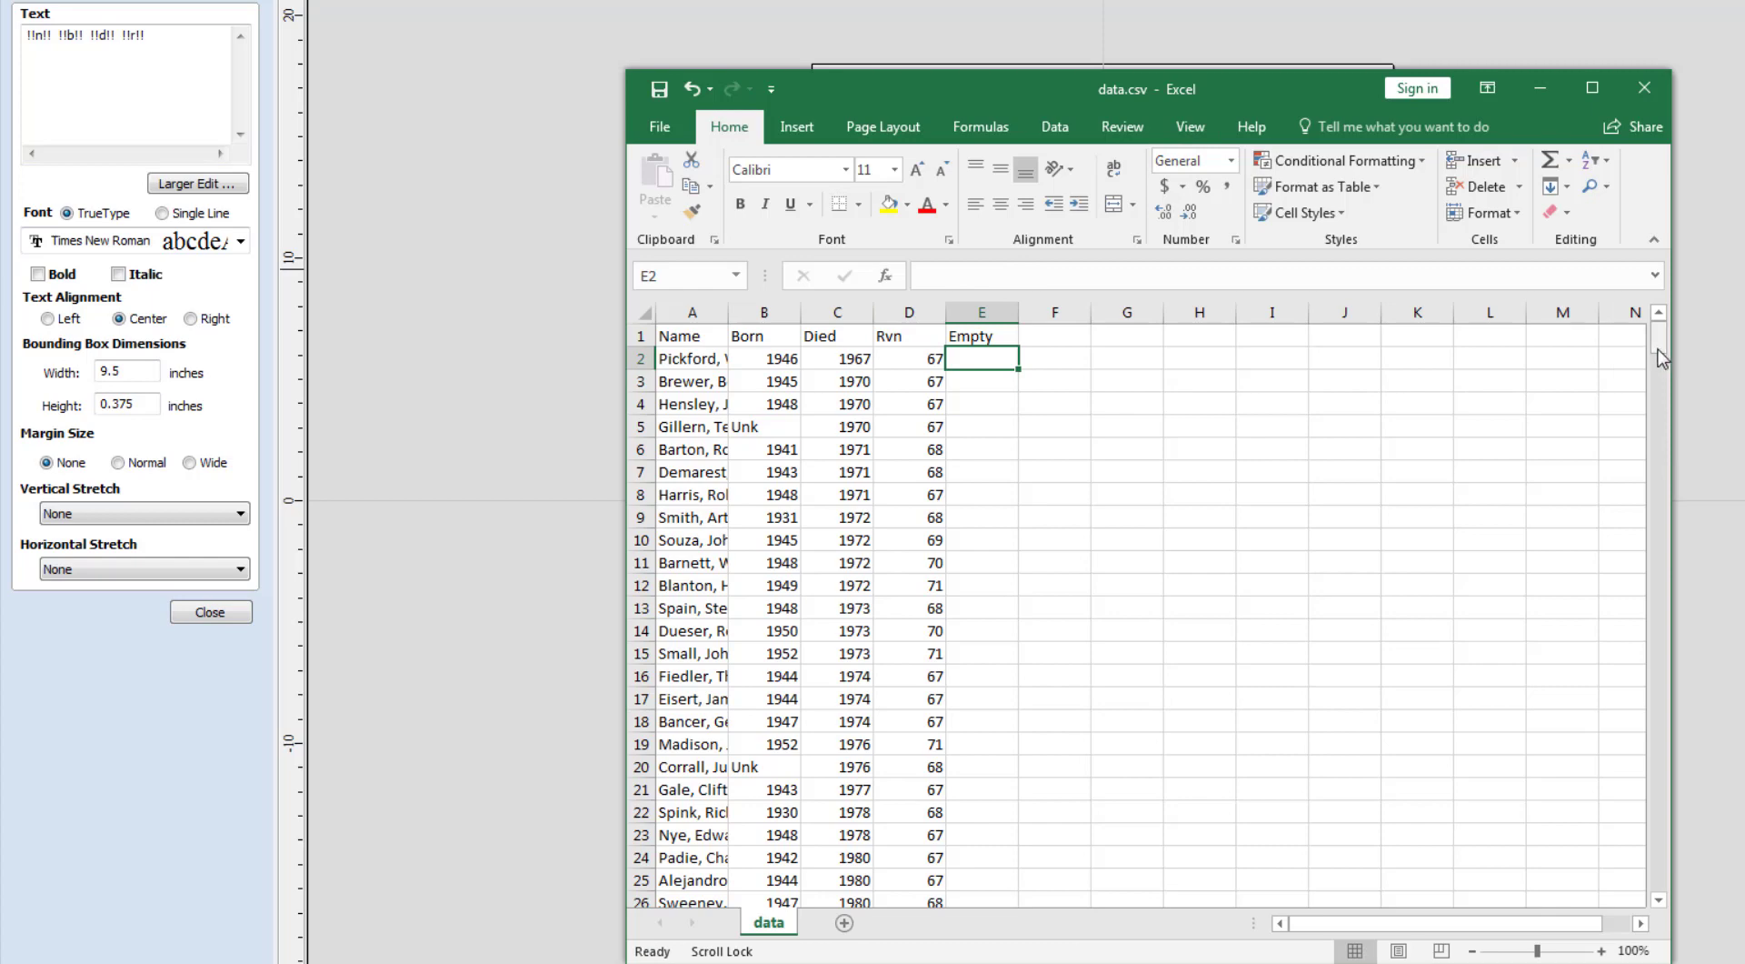
{"action": "mouse_move", "coordinate": [1663, 342]}
{"action": "left_mouse_down"}
{"action": "mouse_move", "coordinate": [1612, 741]}
{"action": "mouse_move", "coordinate": [1517, 857]}
{"action": "mouse_move", "coordinate": [1627, 945]}
{"action": "mouse_move", "coordinate": [1648, 868]}
{"action": "mouse_move", "coordinate": [1635, 332]}
{"action": "left_mouse_up"}
{"action": "left_click_drag", "start_coordinate": [1111, 87], "coordinate": [1744, 82]}
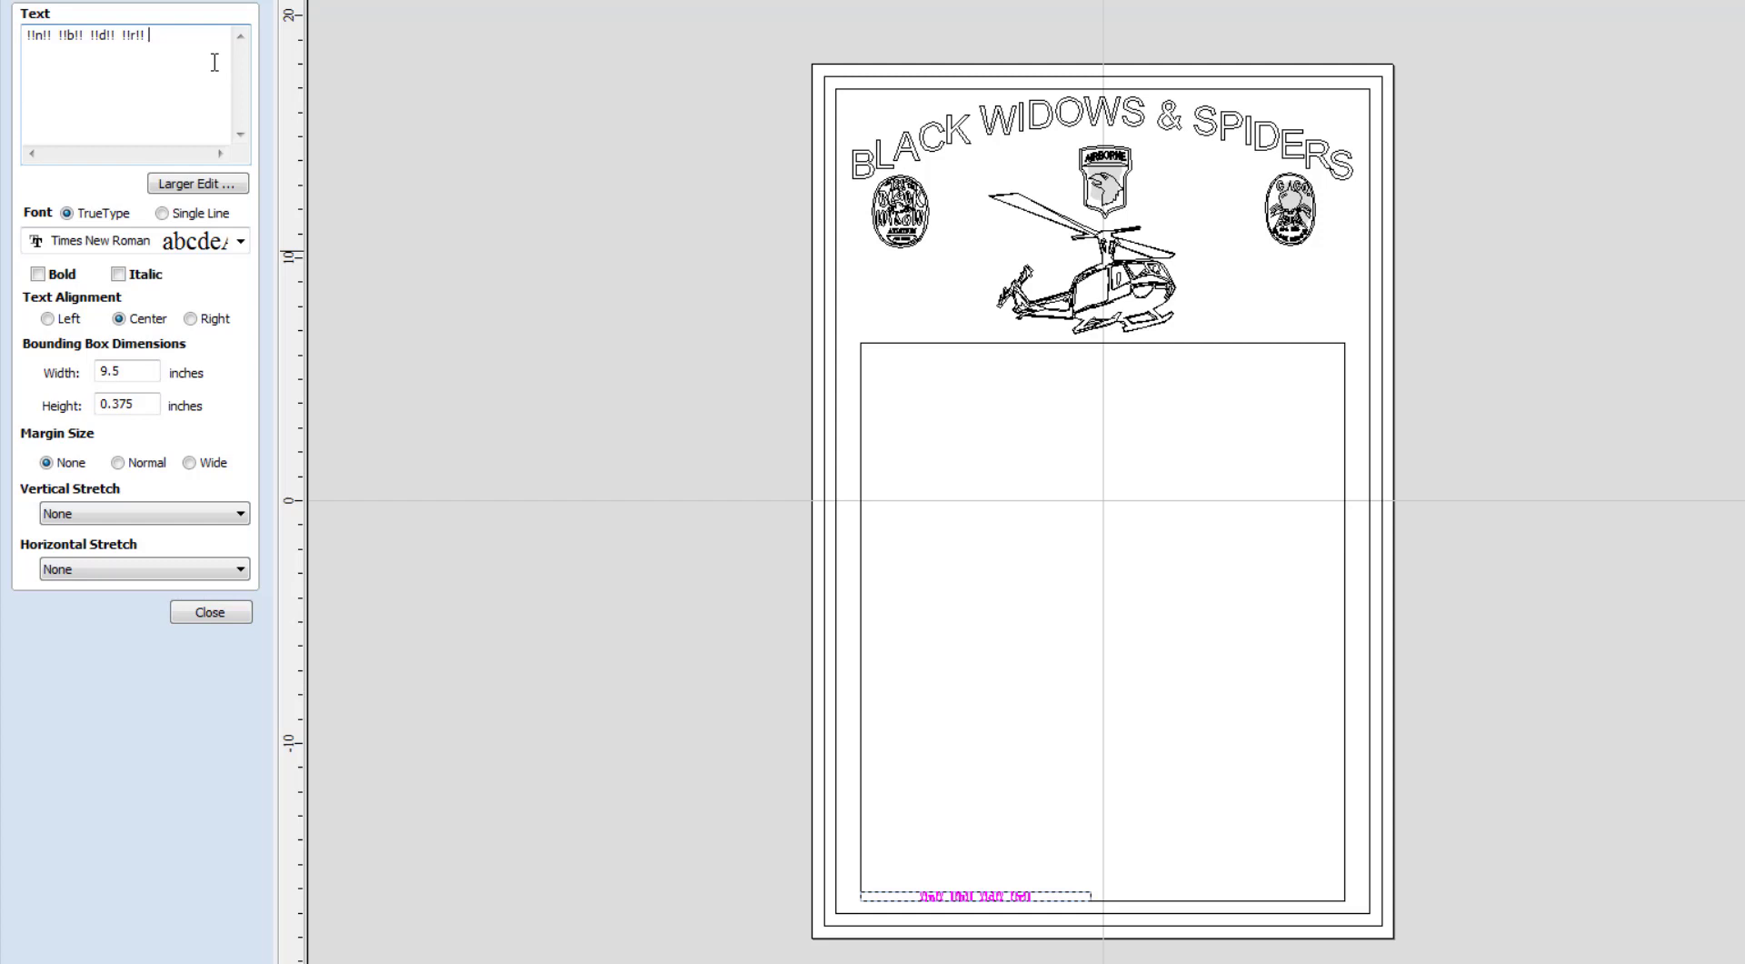
Append the !!e!! field to the strip's merge text, close the form, and select the text.
{"action": "type", "text": "e"}
{"action": "type", "text": "!!"}
{"action": "type", "text": "!"}
{"action": "left_click", "coordinate": [204, 612]}
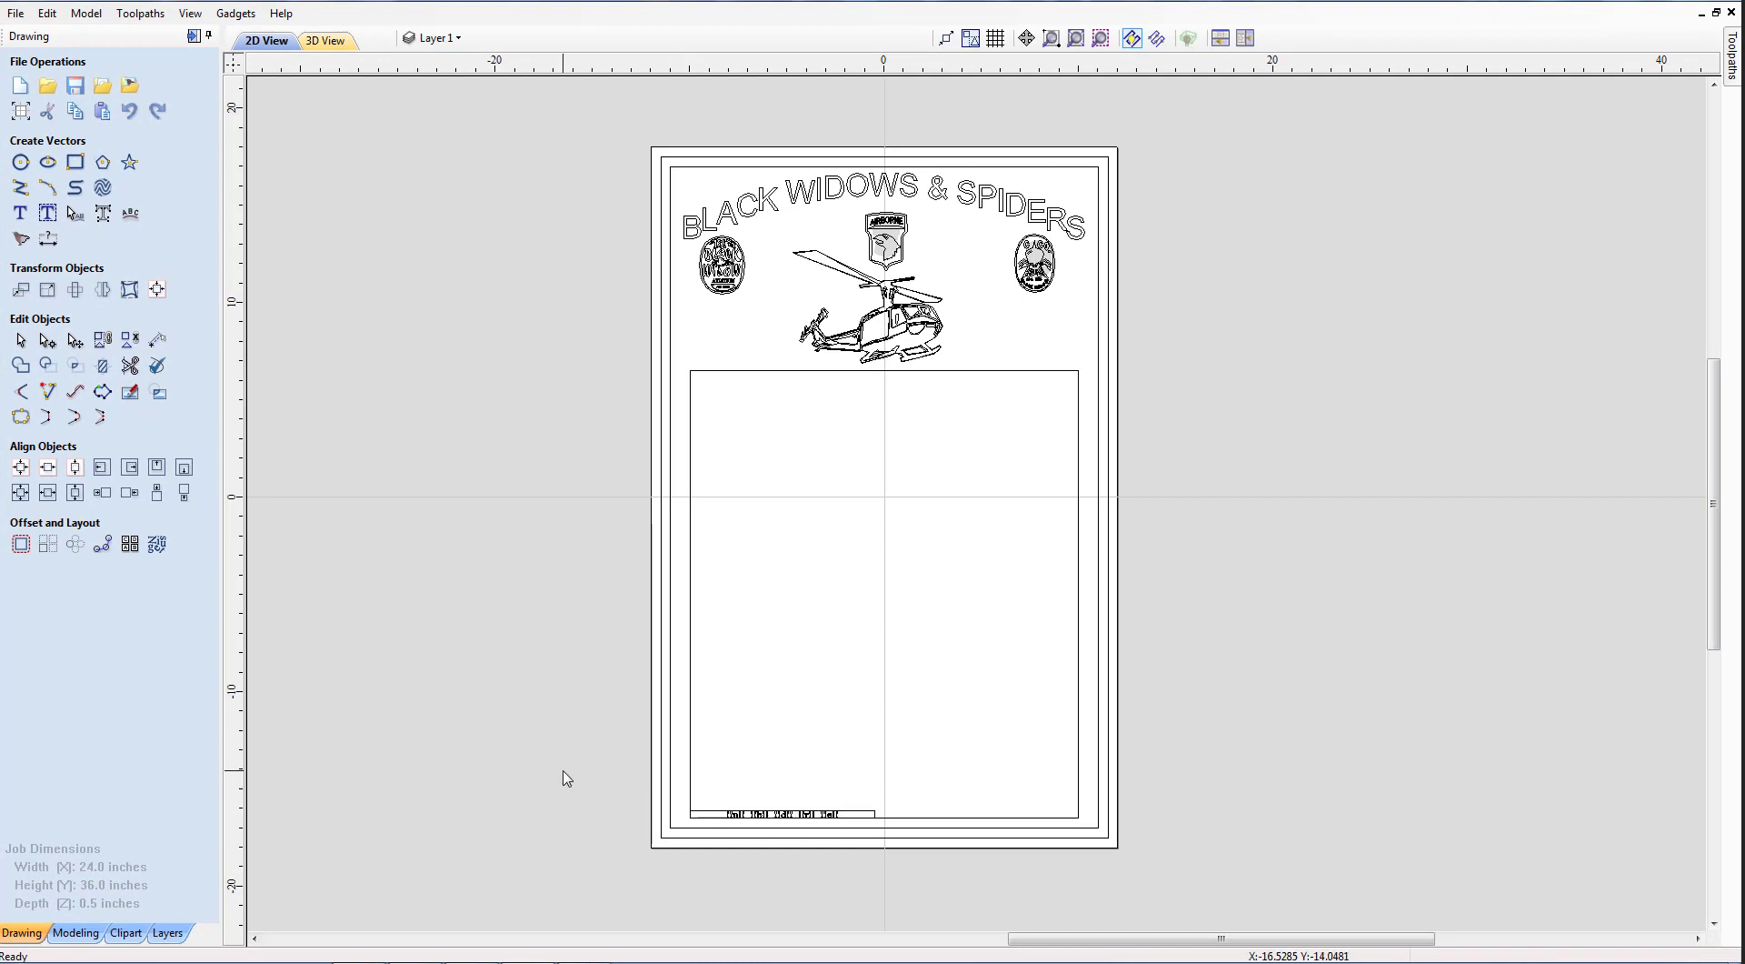
{"action": "left_click_drag", "start_coordinate": [564, 772], "coordinate": [854, 854]}
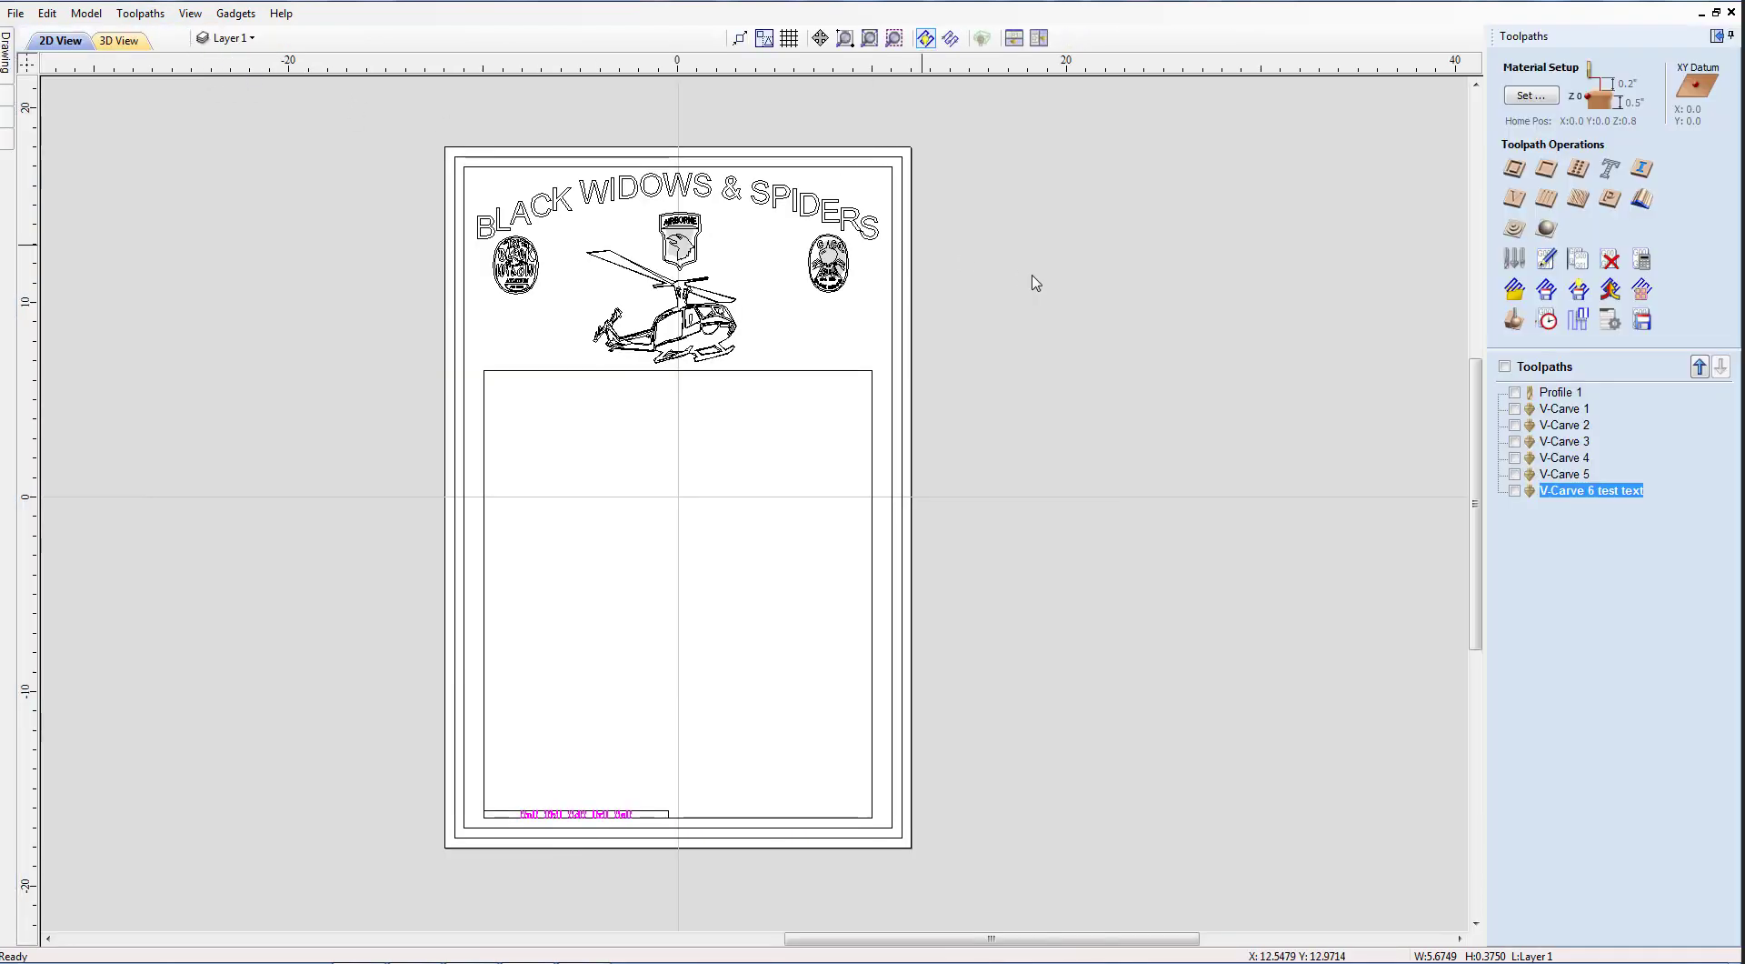
Delete the V-Carve 6 test text toolpath, then preview Profile 1.
{"action": "left_click", "coordinate": [1514, 491]}
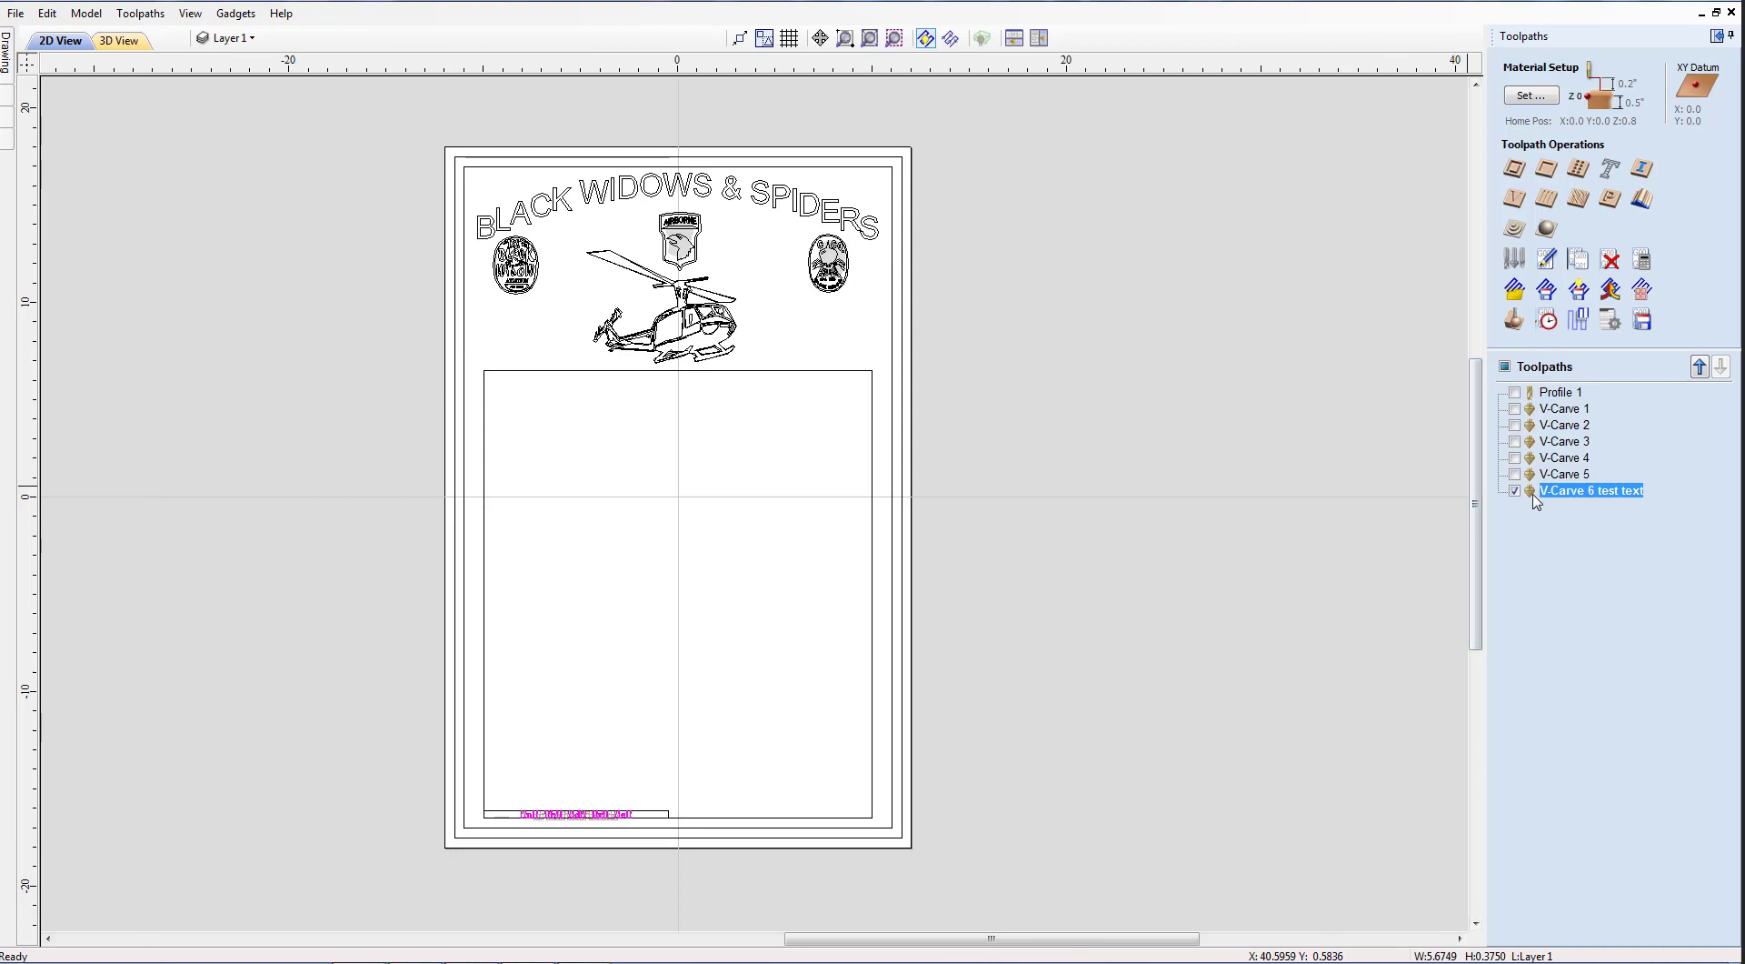
{"action": "right_click", "coordinate": [1566, 494]}
{"action": "mouse_move", "coordinate": [1637, 673]}
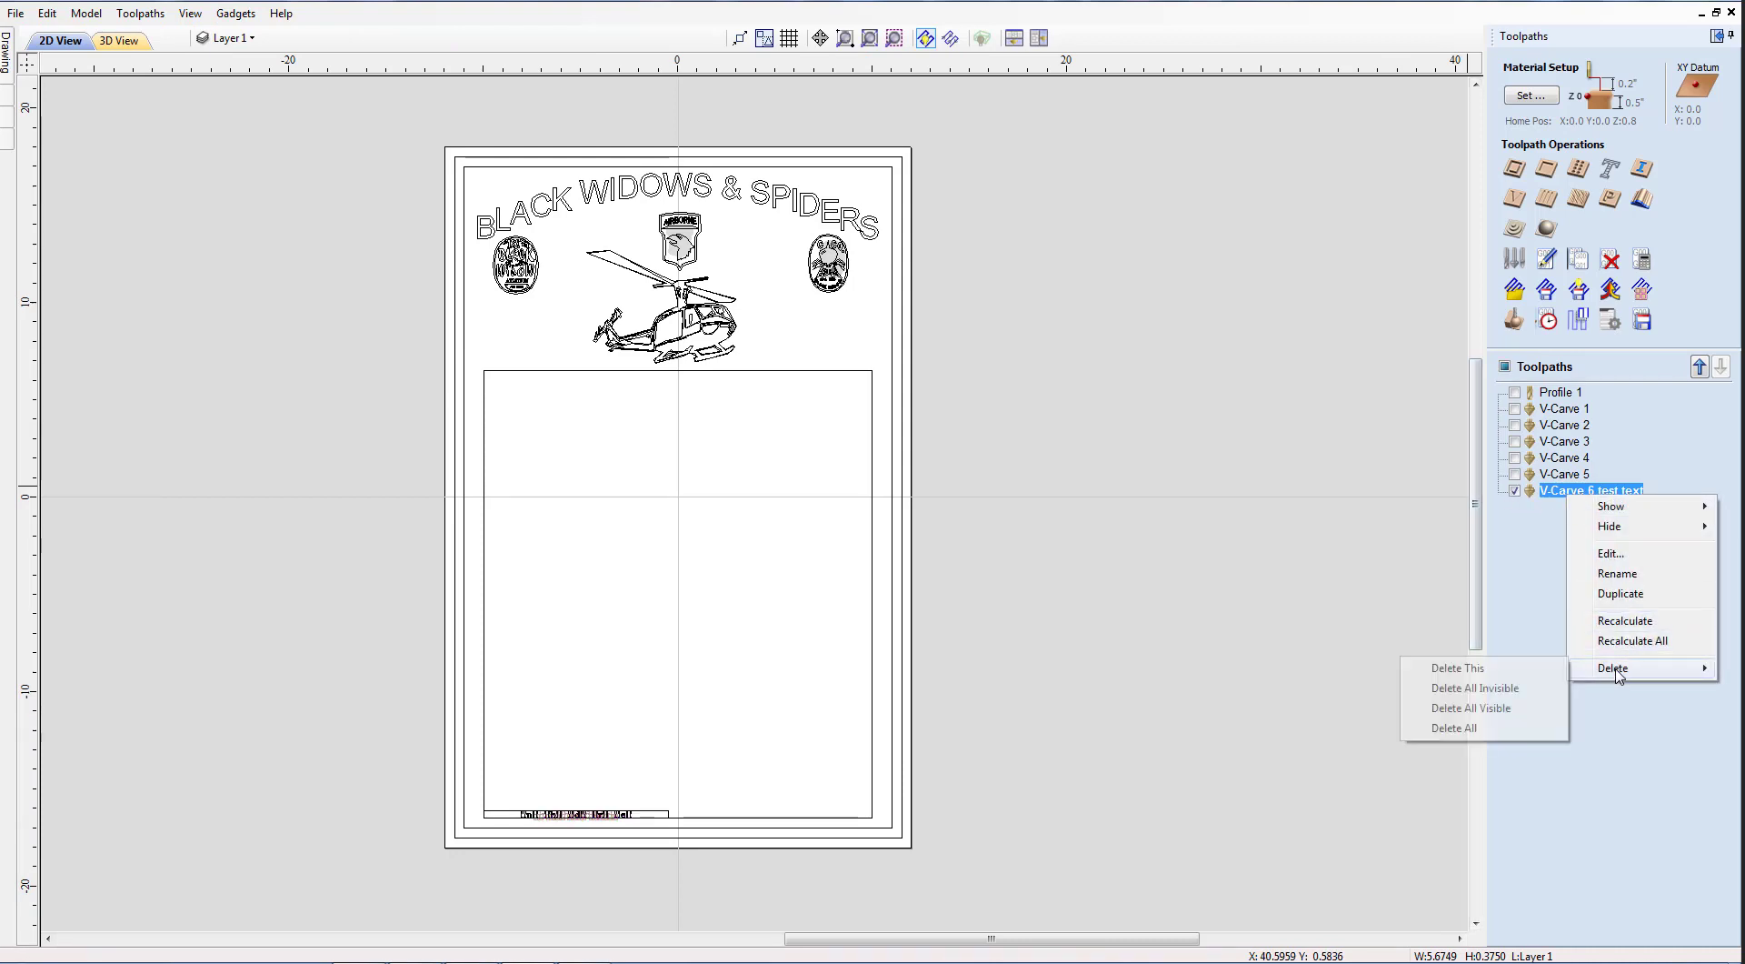
{"action": "left_click", "coordinate": [1432, 668]}
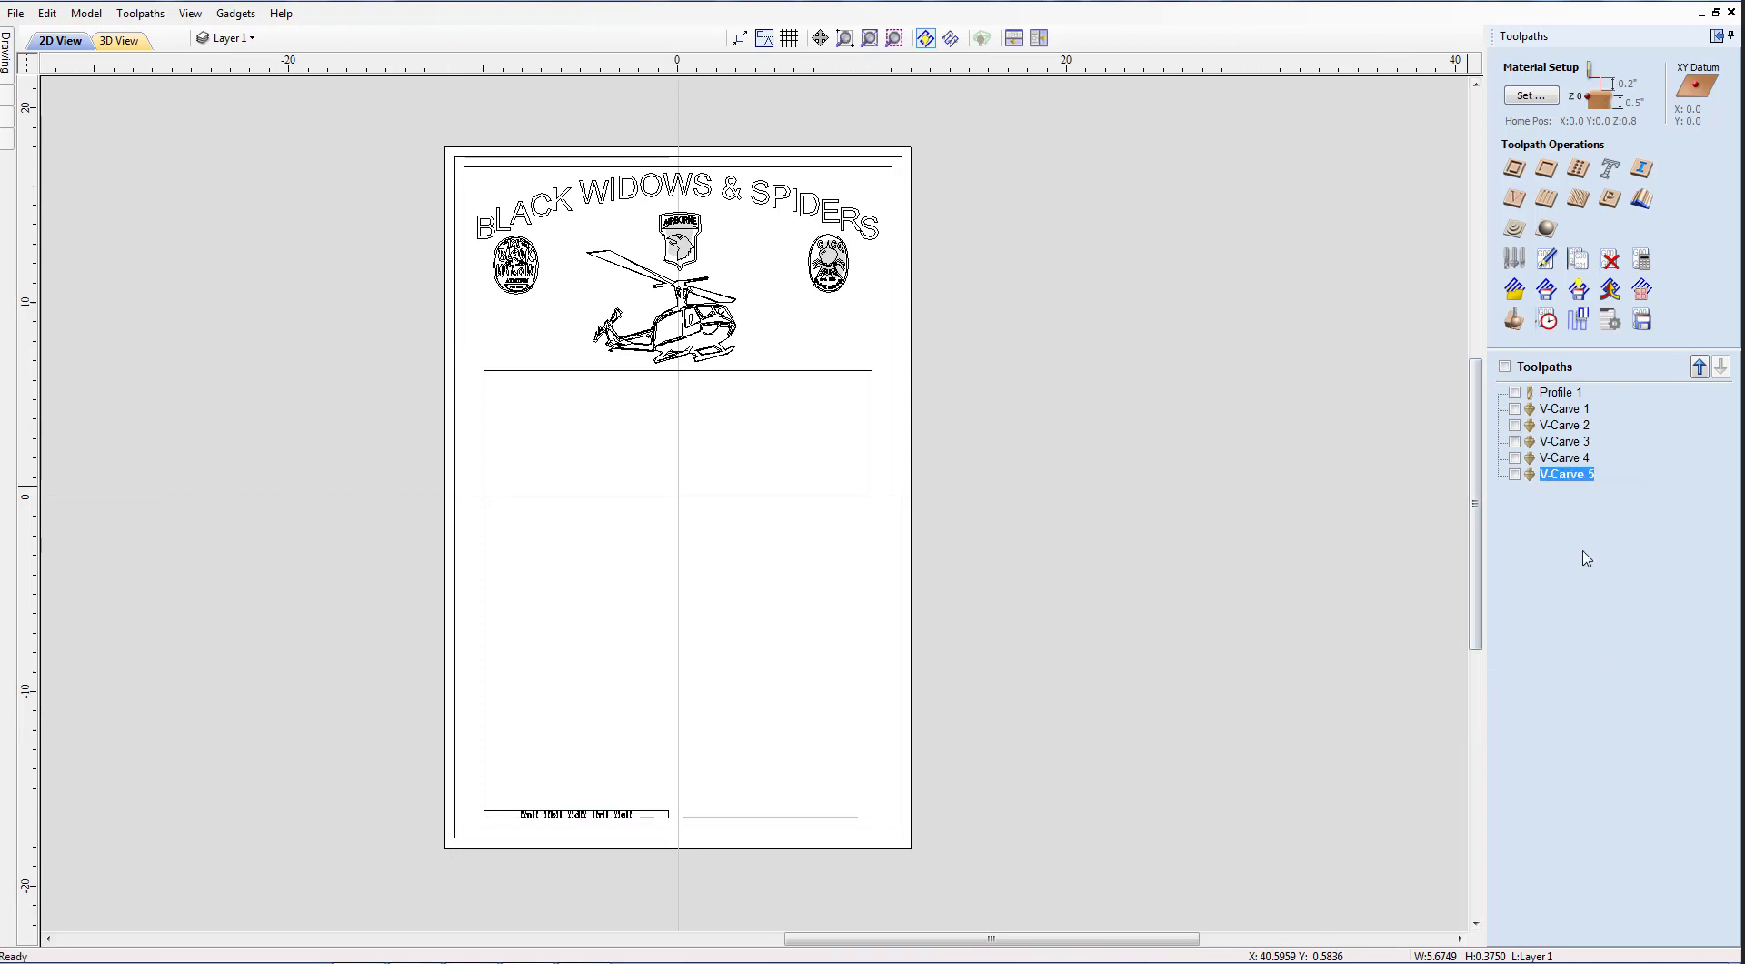
{"action": "left_click", "coordinate": [1515, 393]}
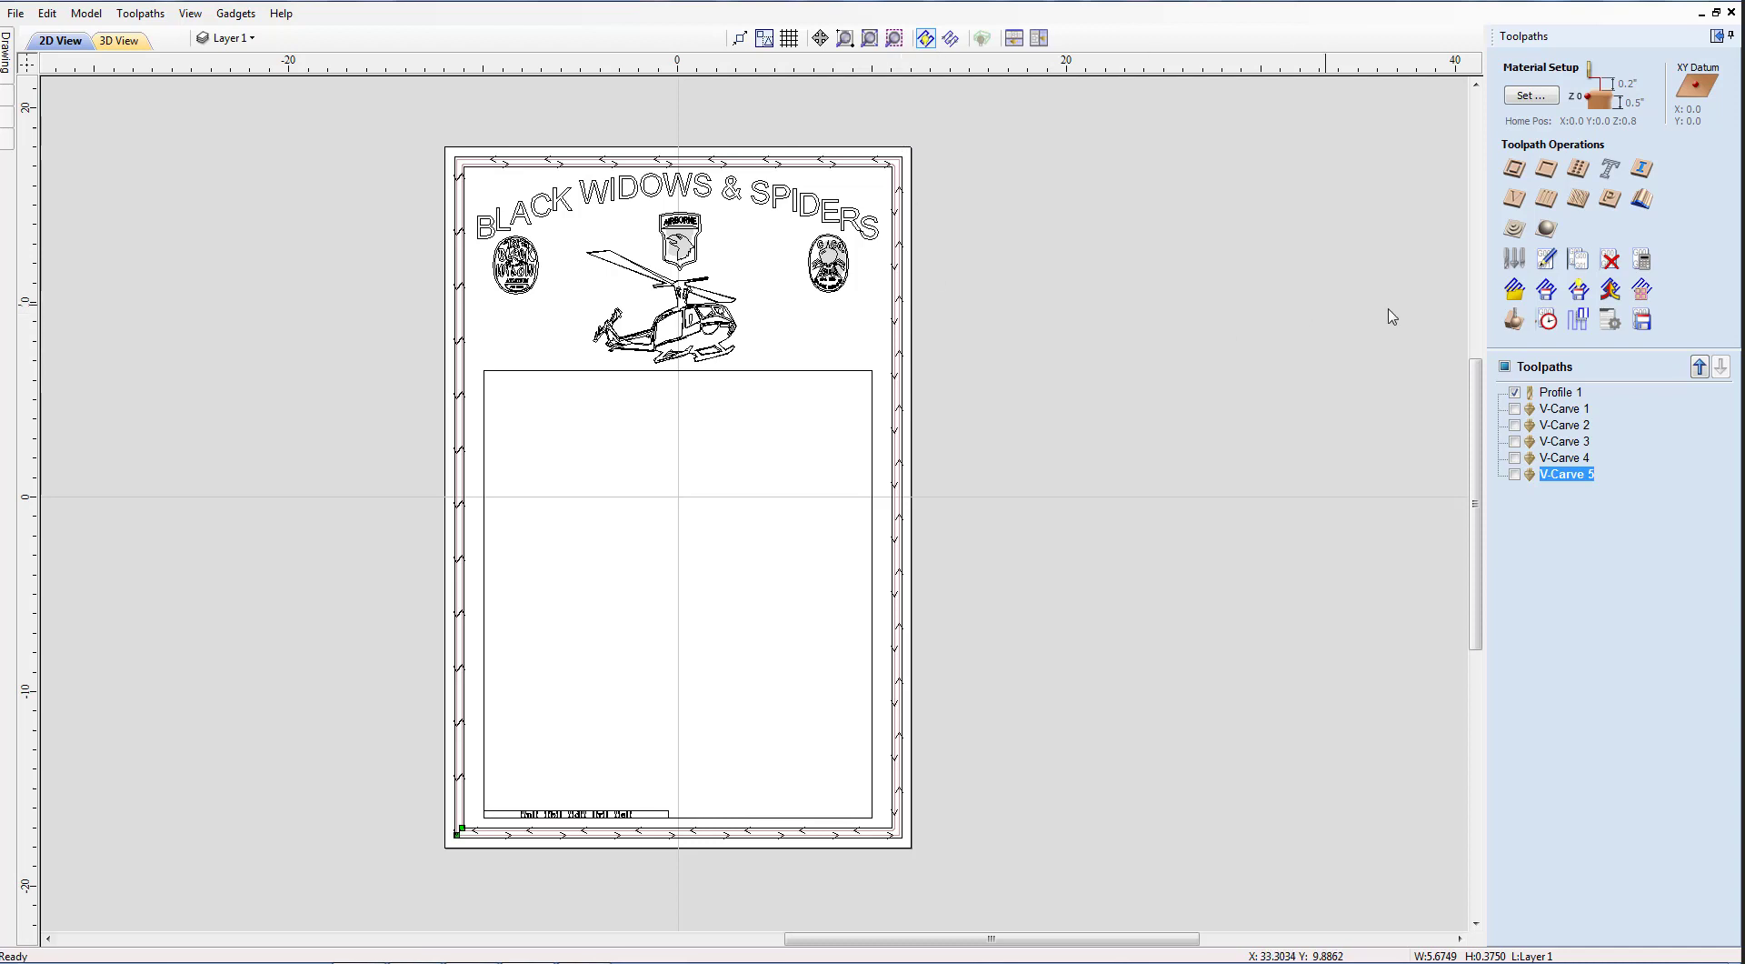
Preview V-Carve 1 through 5, hide all toolpath previews, and select the bottom text row.
{"action": "left_click", "coordinate": [1514, 409]}
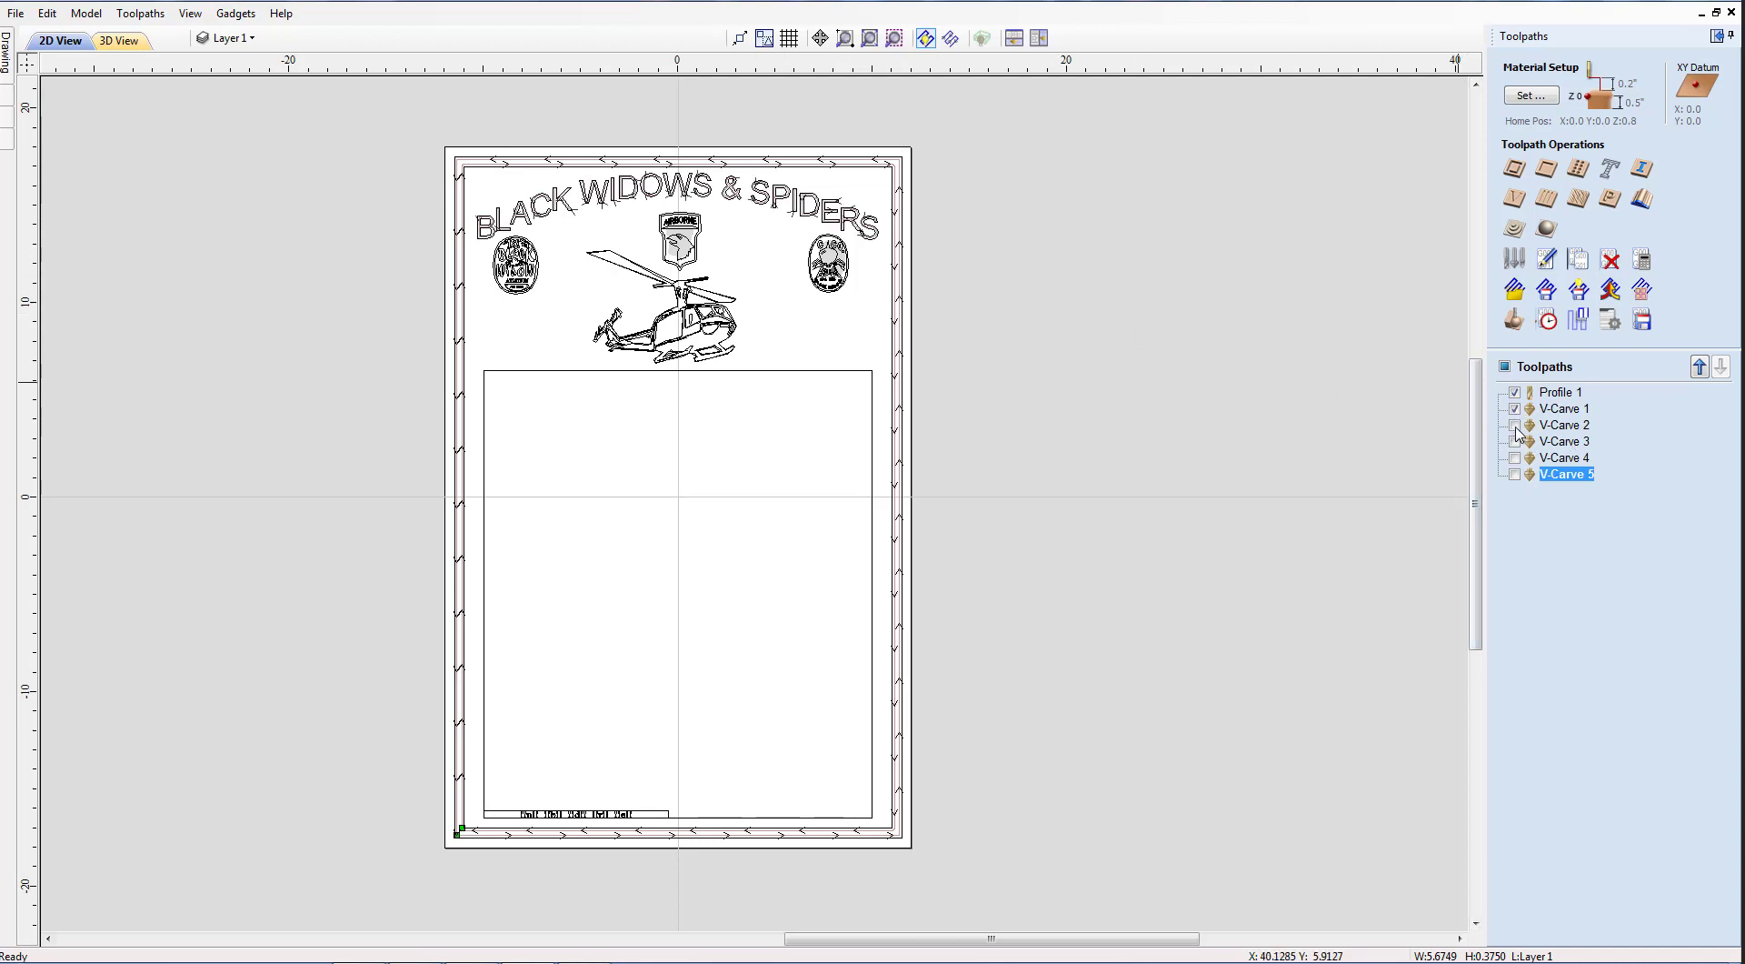
{"action": "left_click", "coordinate": [1515, 426]}
{"action": "left_click", "coordinate": [1515, 442]}
{"action": "left_click", "coordinate": [1515, 458]}
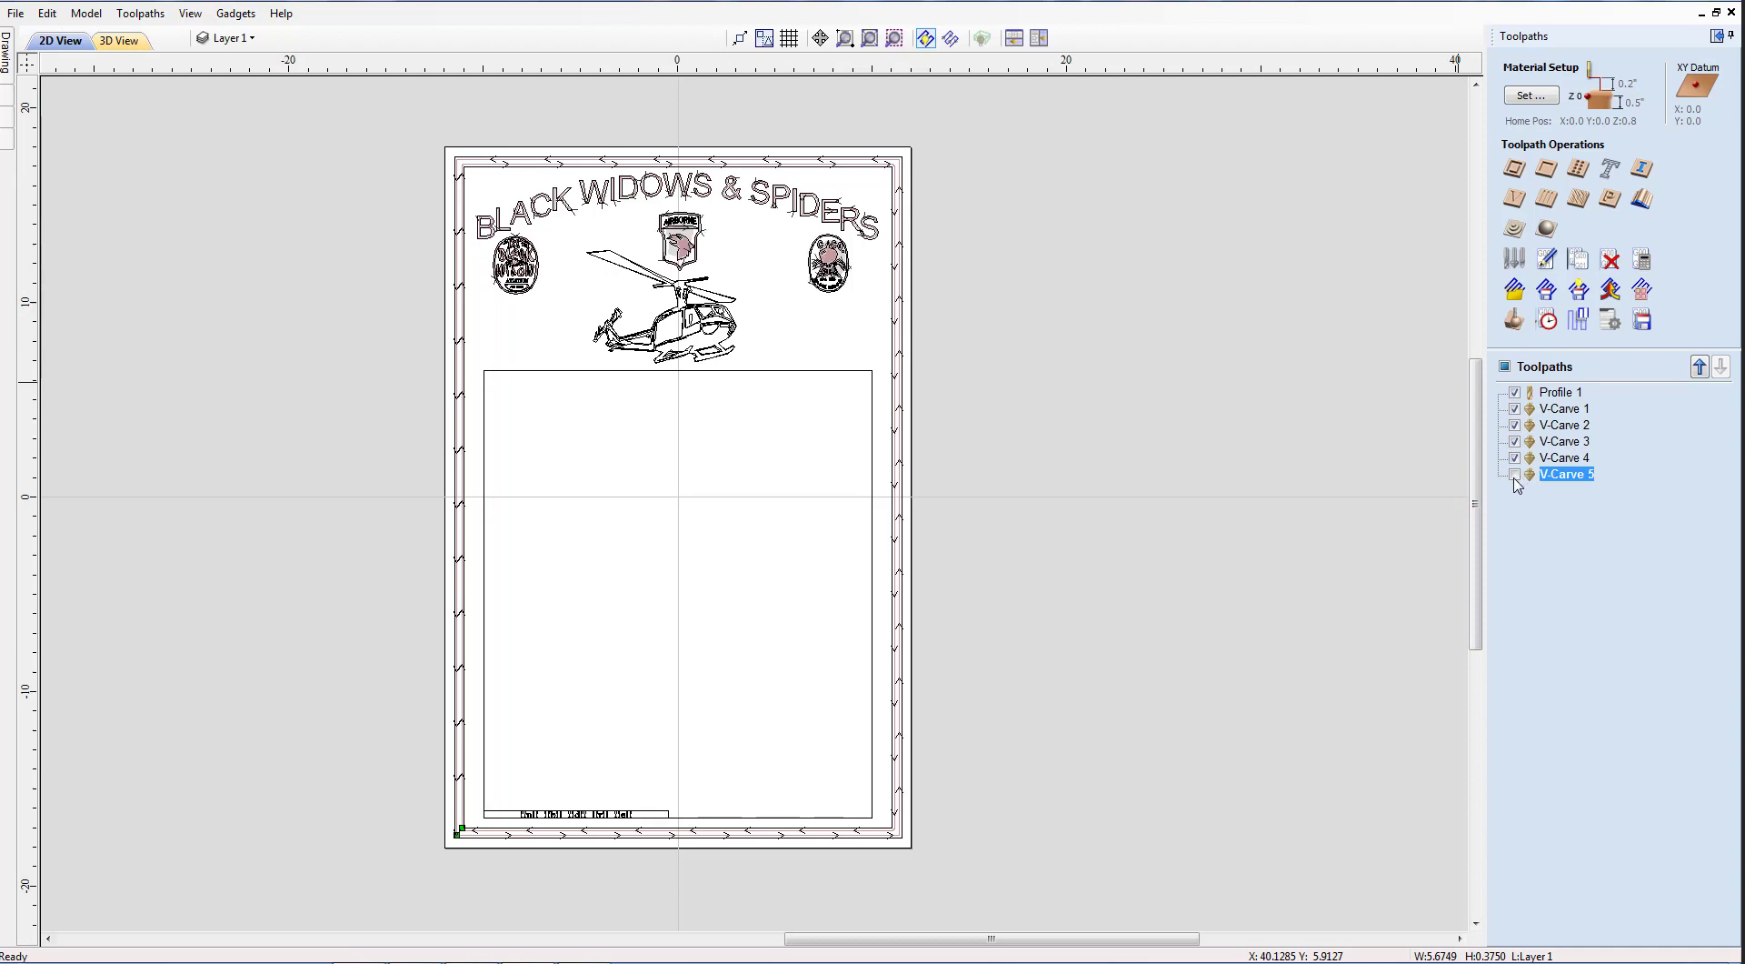
{"action": "left_click", "coordinate": [1515, 475]}
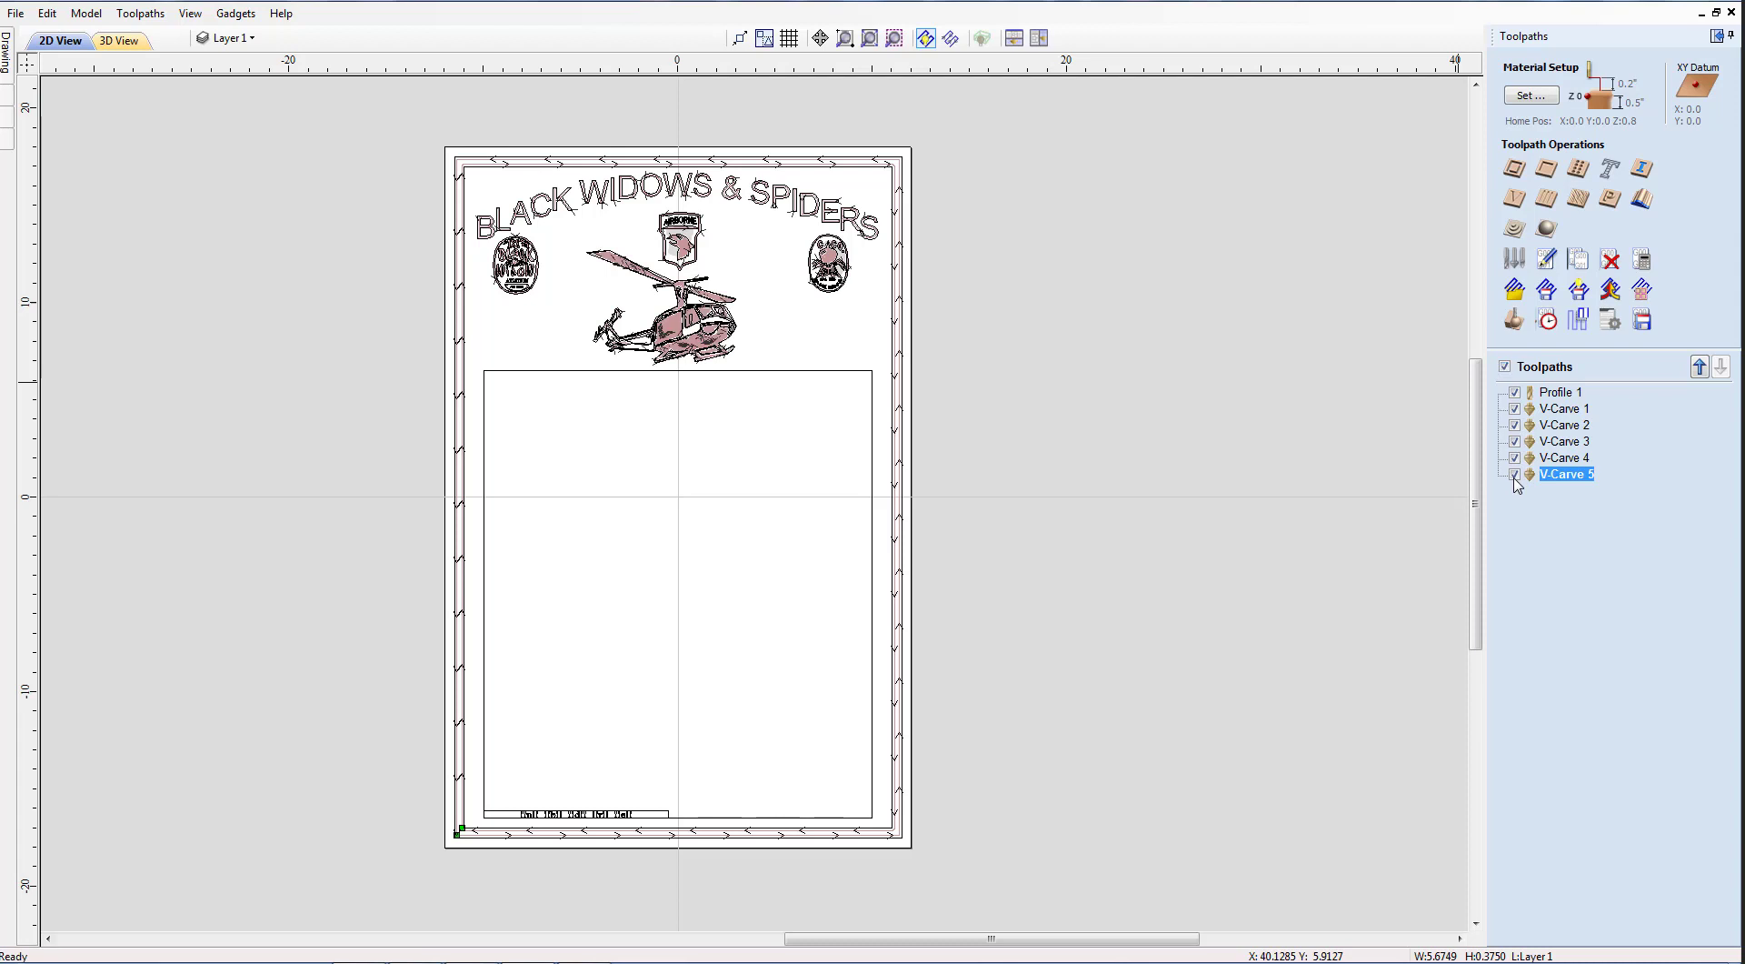
{"action": "left_click", "coordinate": [1506, 366]}
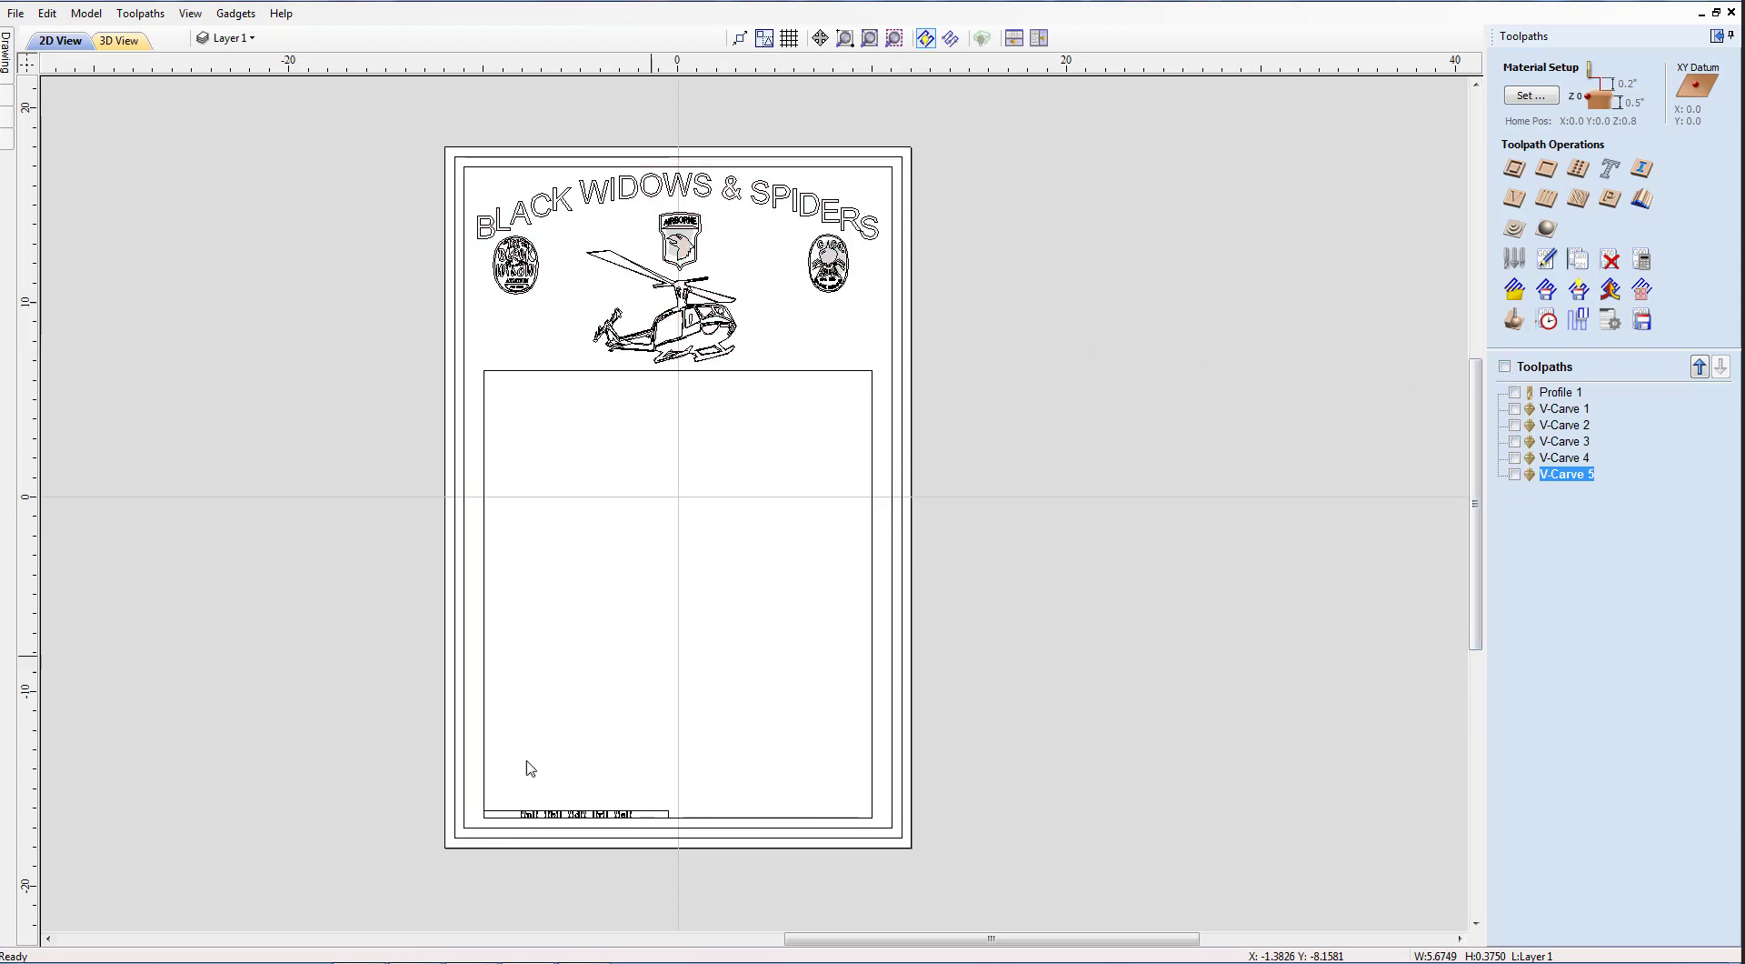
{"action": "left_click_drag", "start_coordinate": [397, 762], "coordinate": [656, 823]}
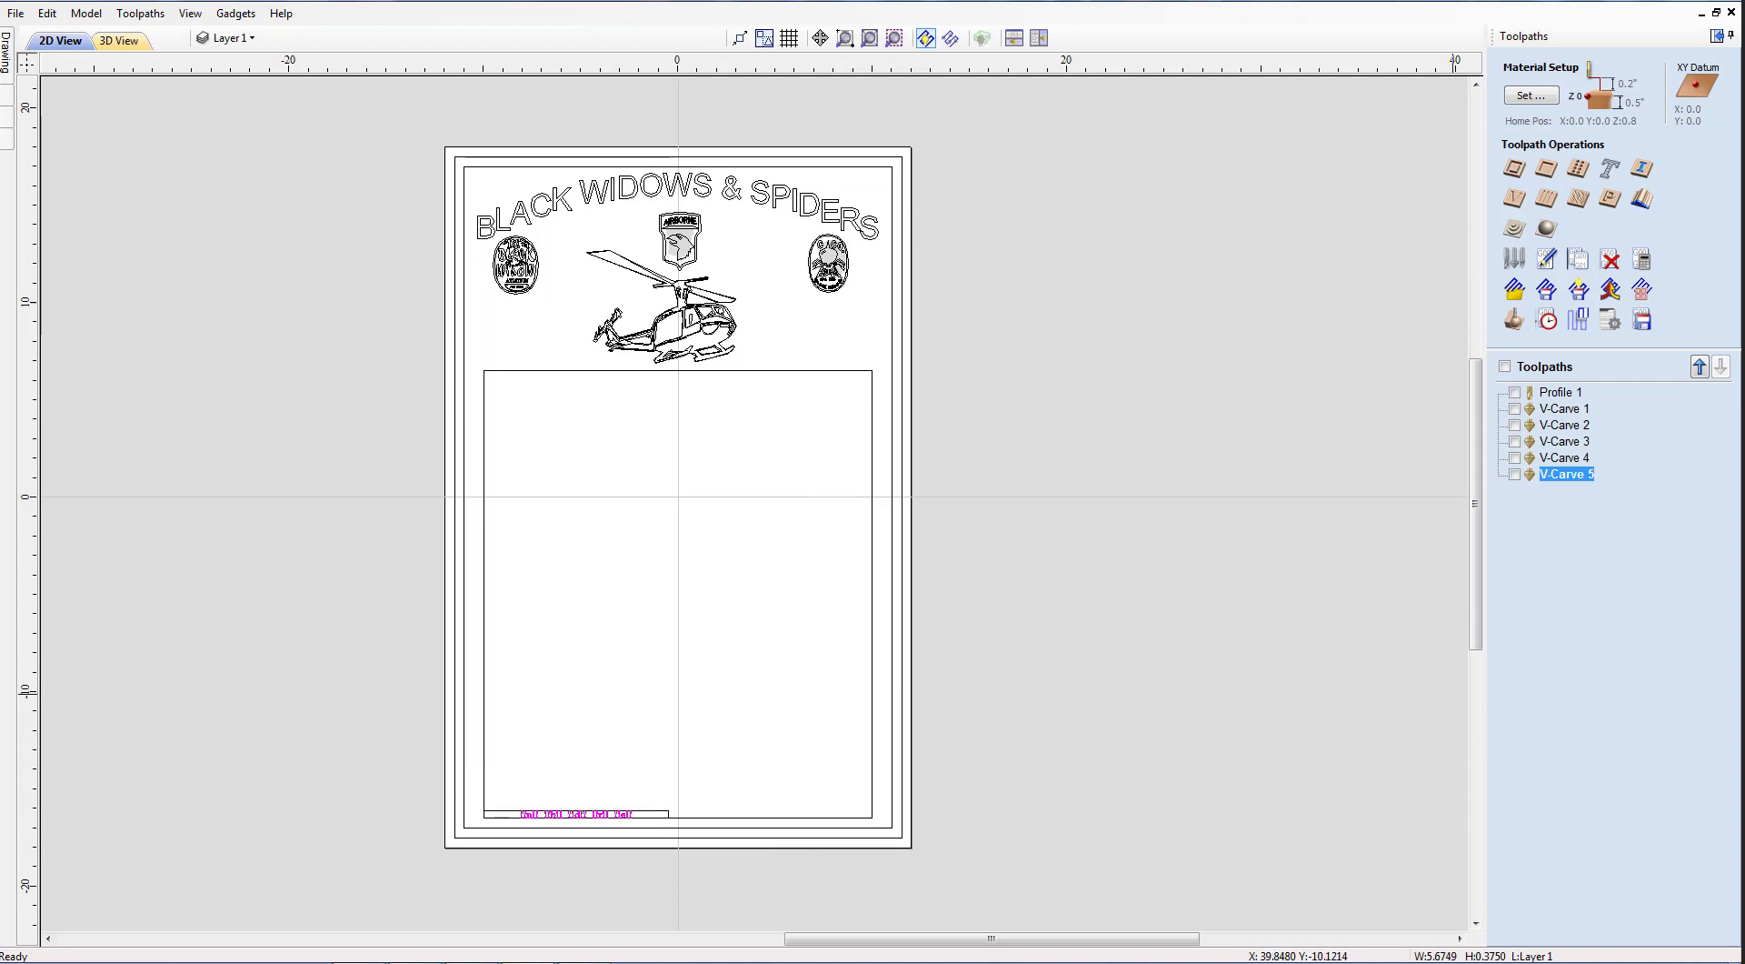
Calculate a V-carve toolpath named 'V-Carve 6 NO CARVE' at 0.125 flat depth for the bottom text.
{"action": "left_click", "coordinate": [1515, 202]}
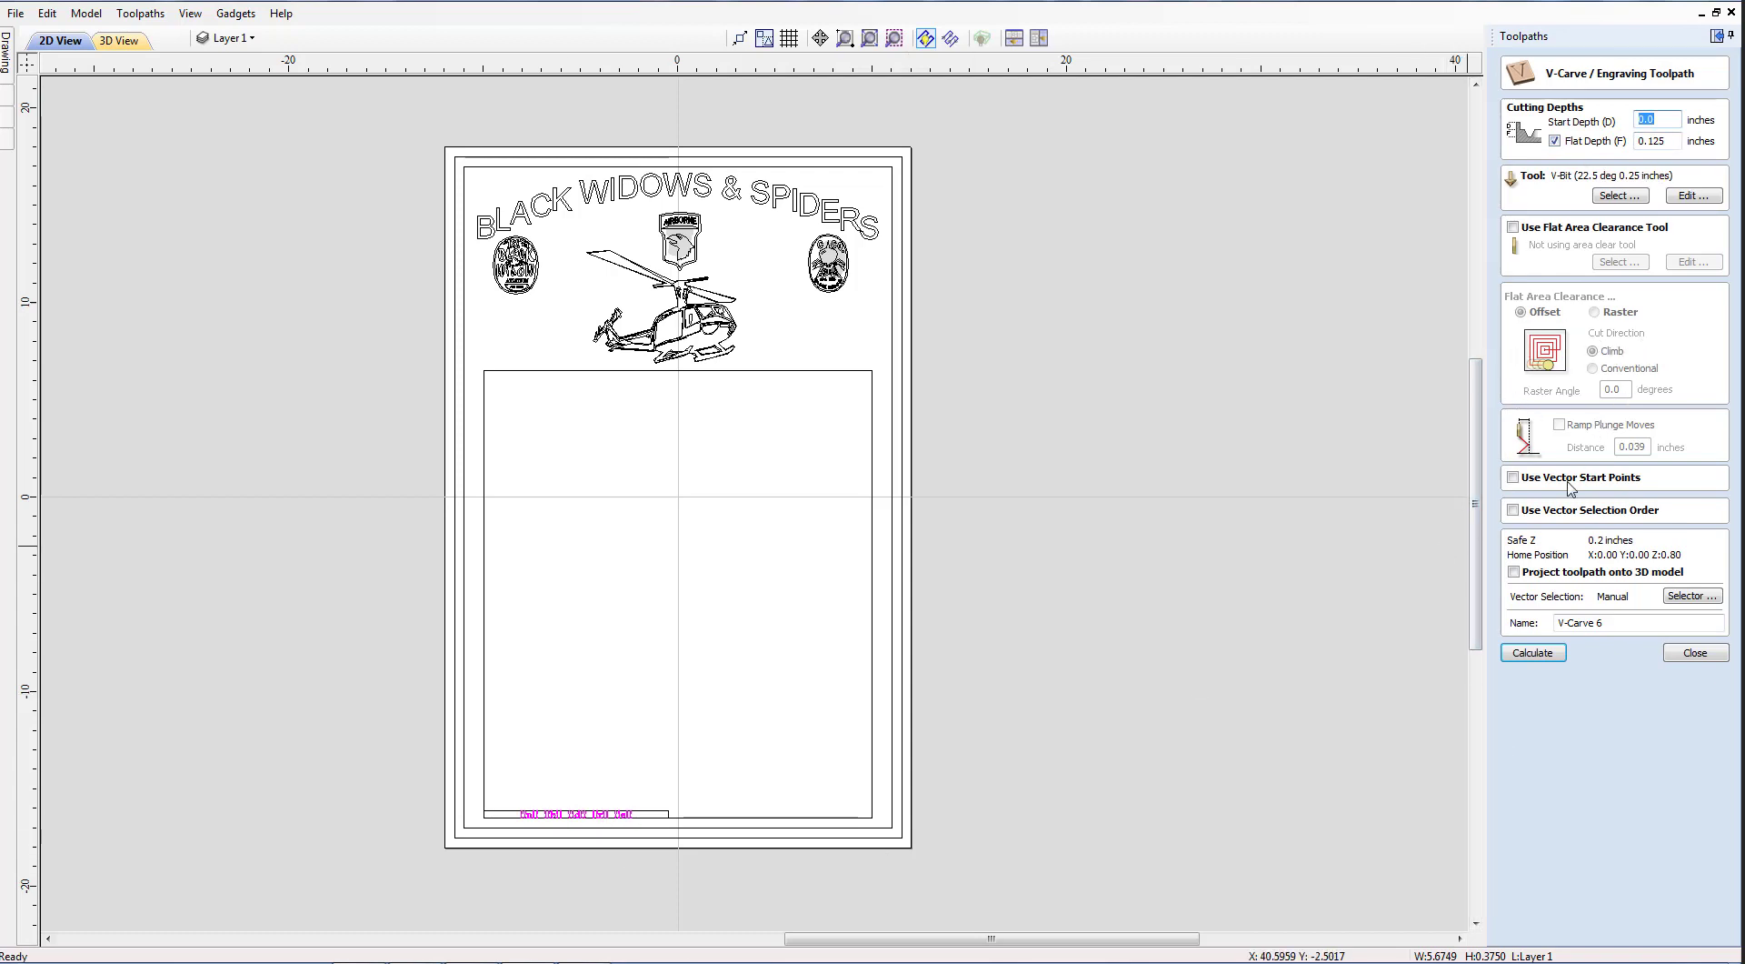
{"action": "left_click", "coordinate": [1619, 624]}
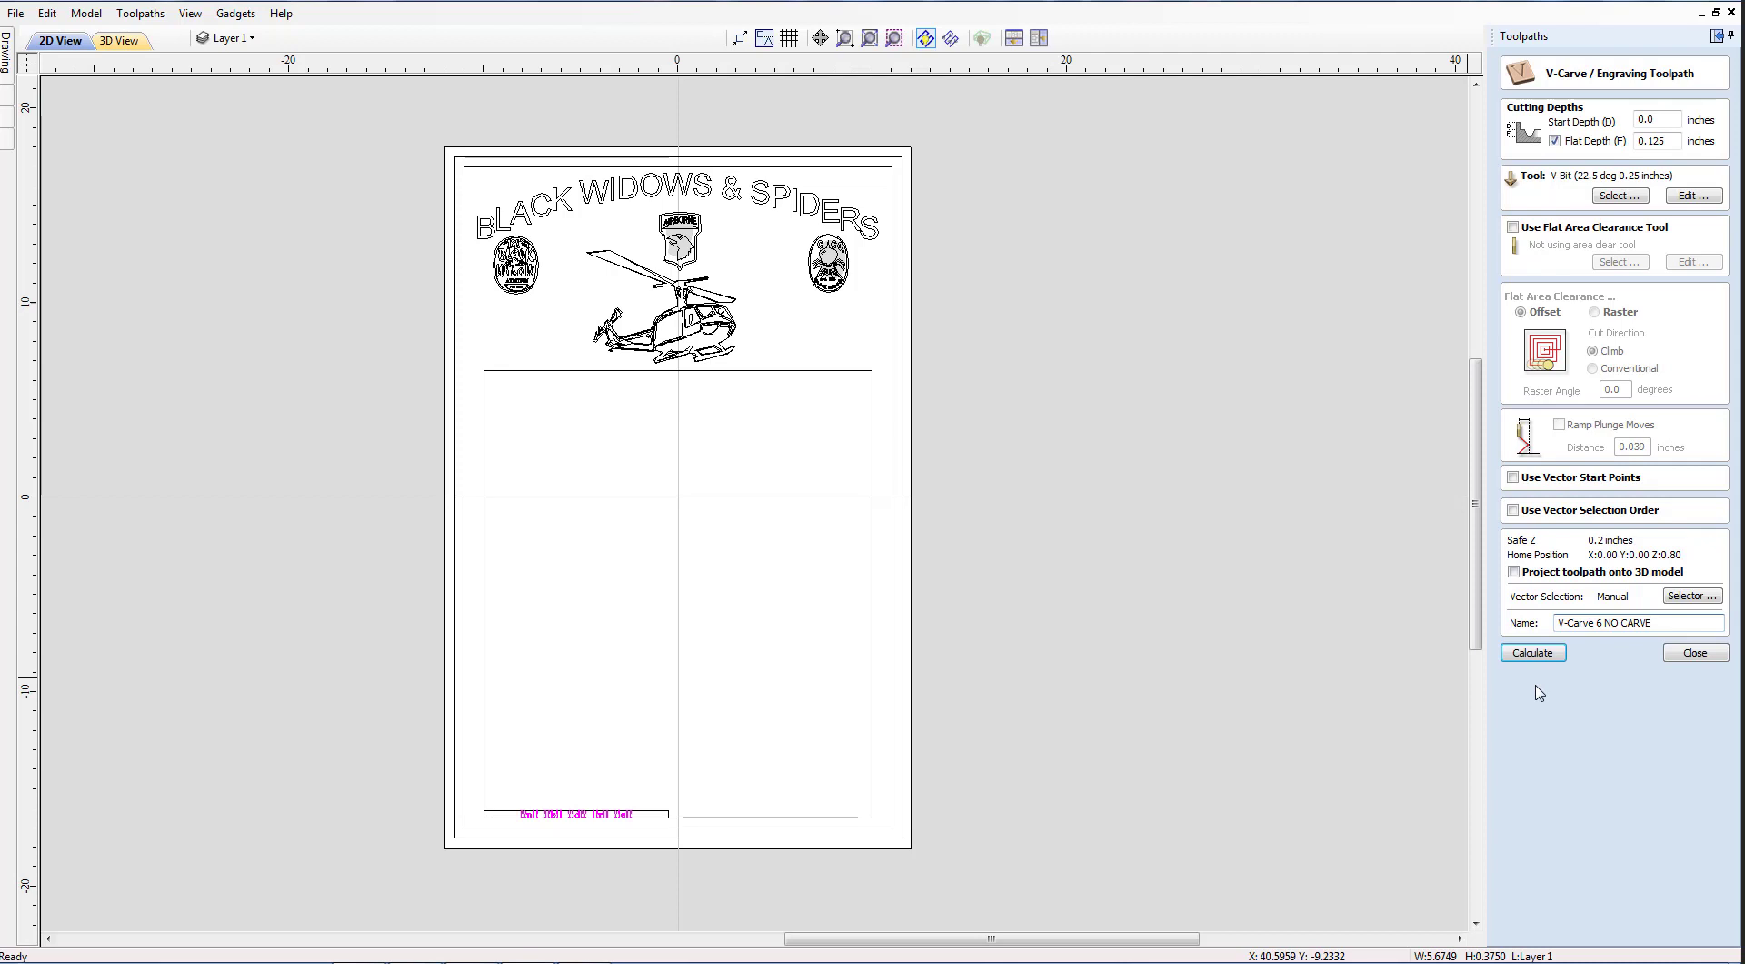
{"action": "left_click", "coordinate": [1536, 654]}
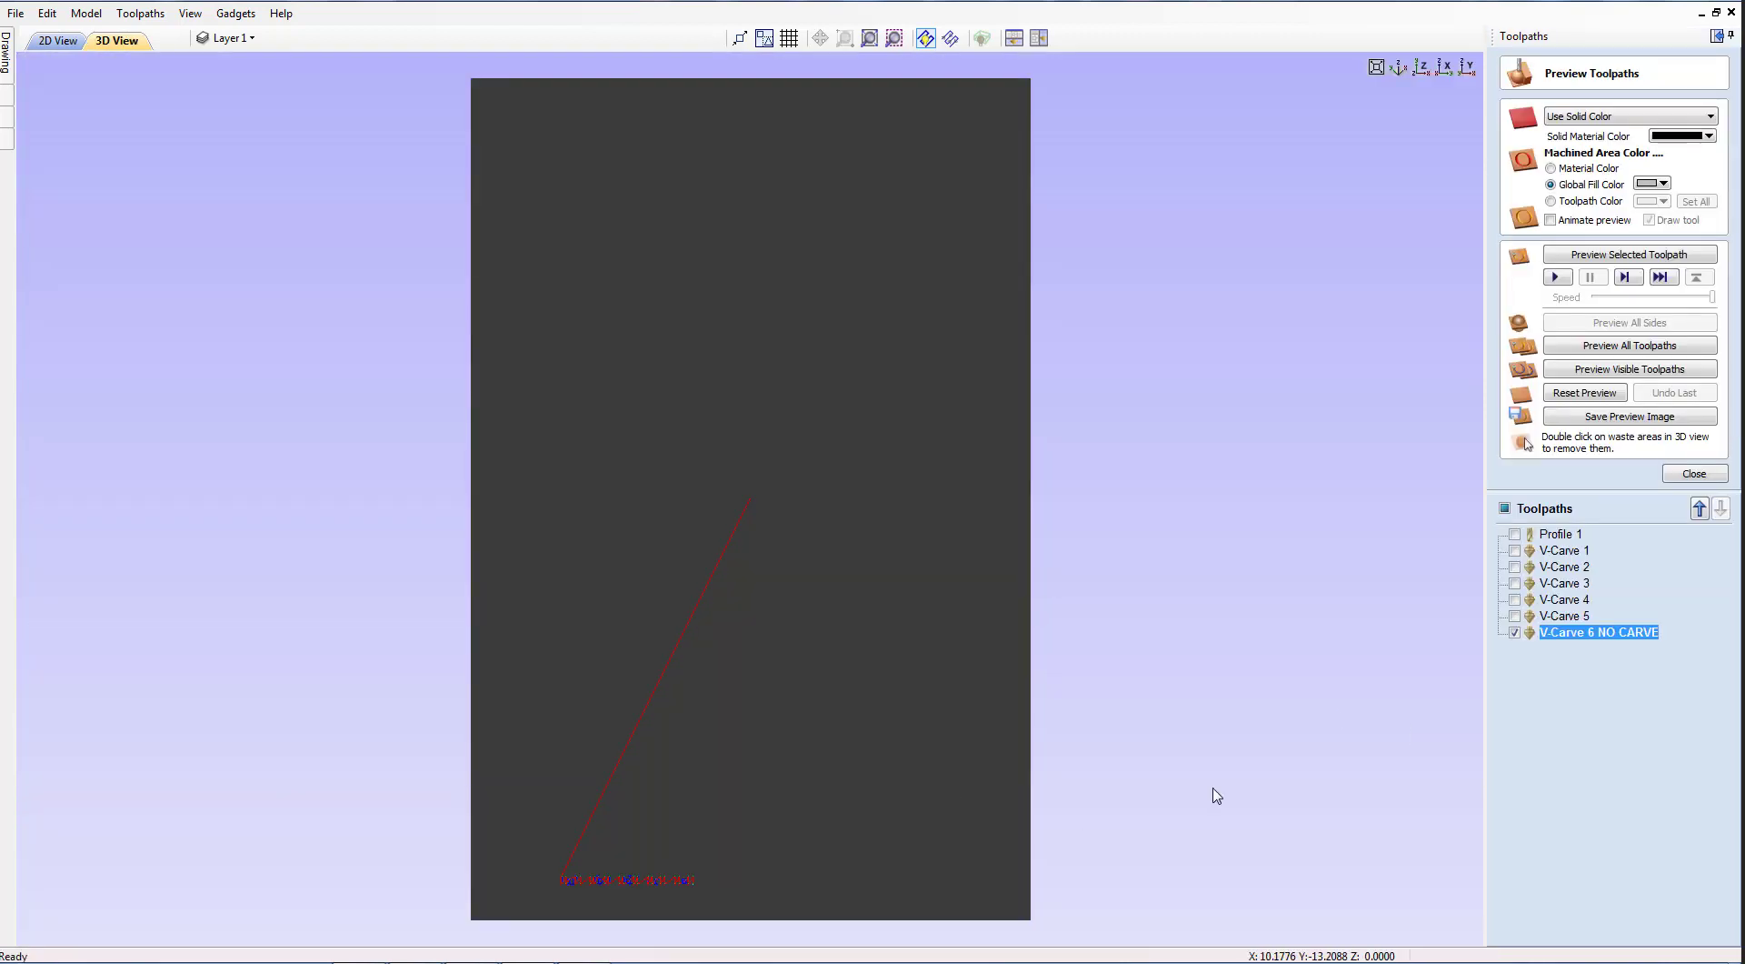
Hide the V-Carve 6 NO CARVE preview, close it, and return to the 2D drawing tools.
{"action": "left_click", "coordinate": [1515, 632]}
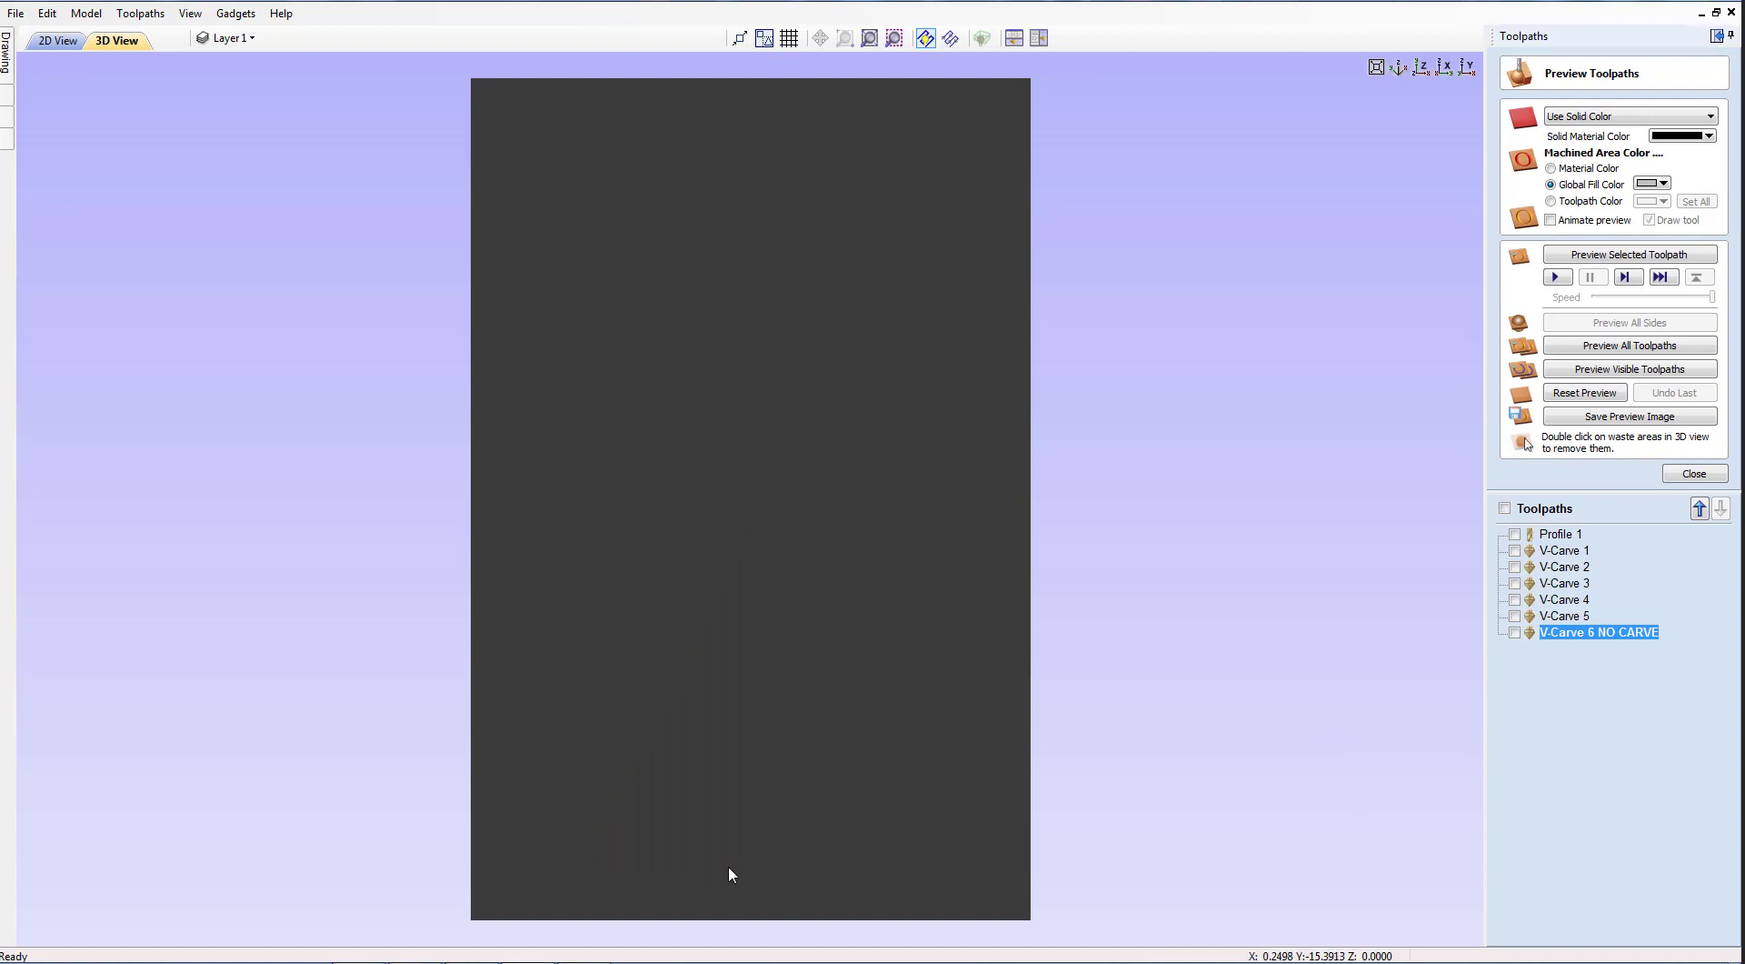
{"action": "left_click", "coordinate": [1517, 633]}
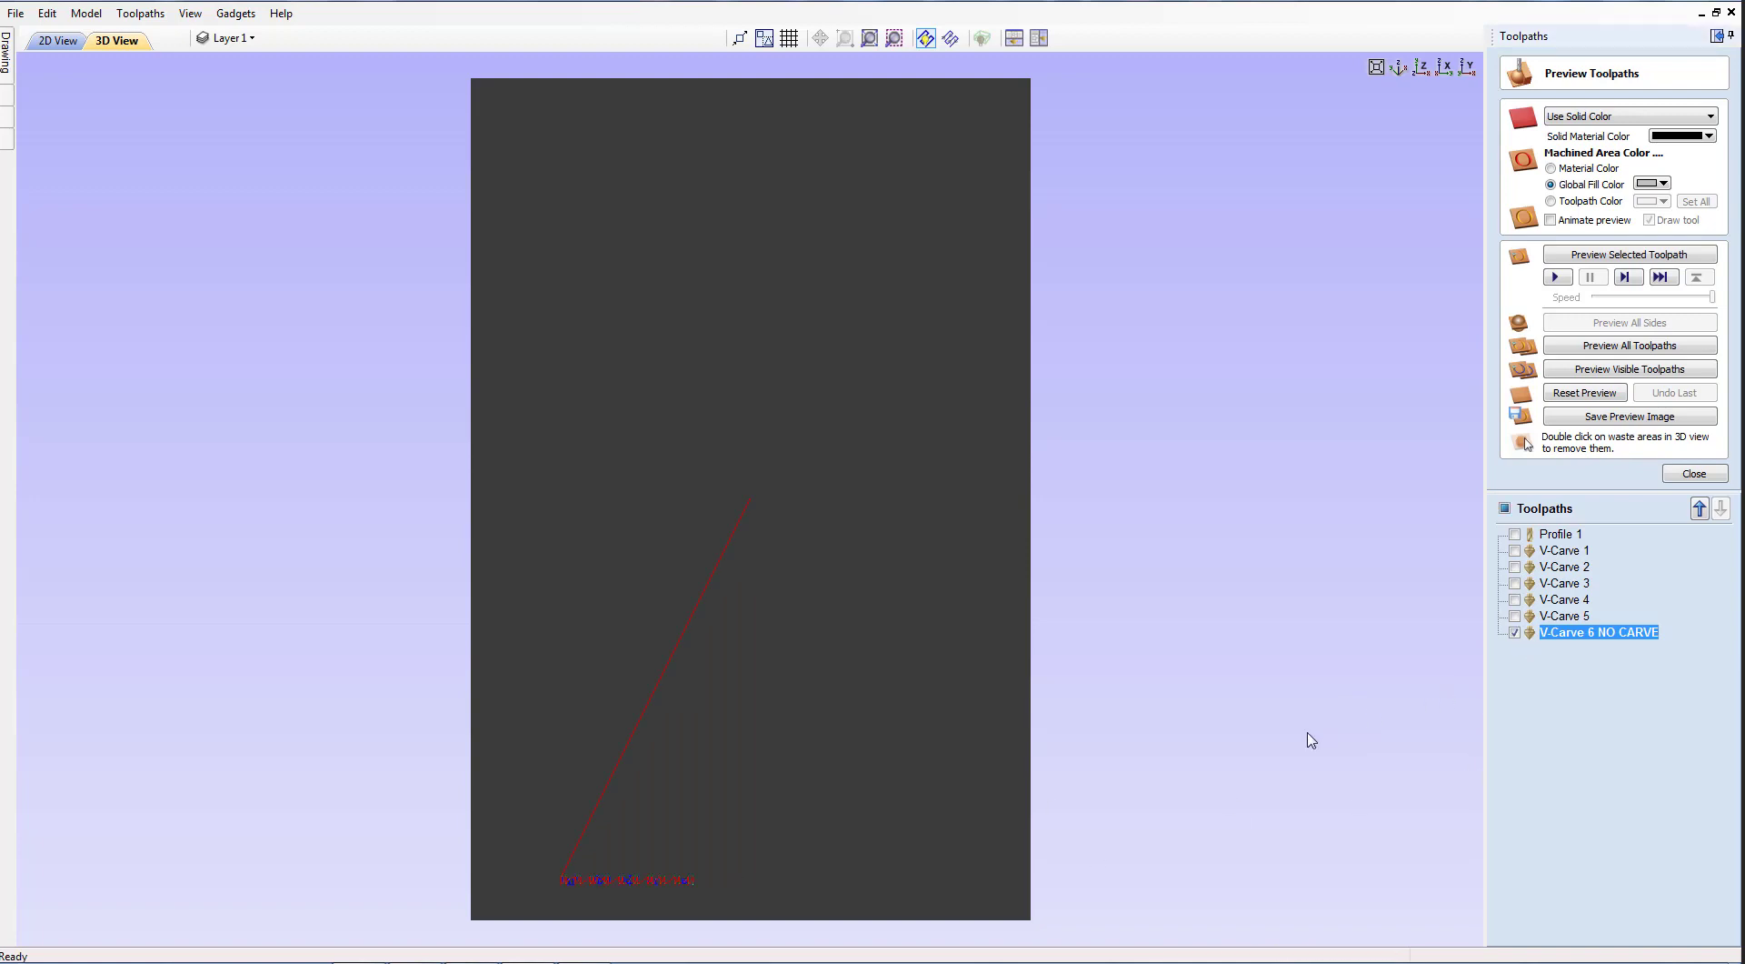
{"action": "left_click", "coordinate": [1515, 633]}
{"action": "left_click", "coordinate": [1693, 474]}
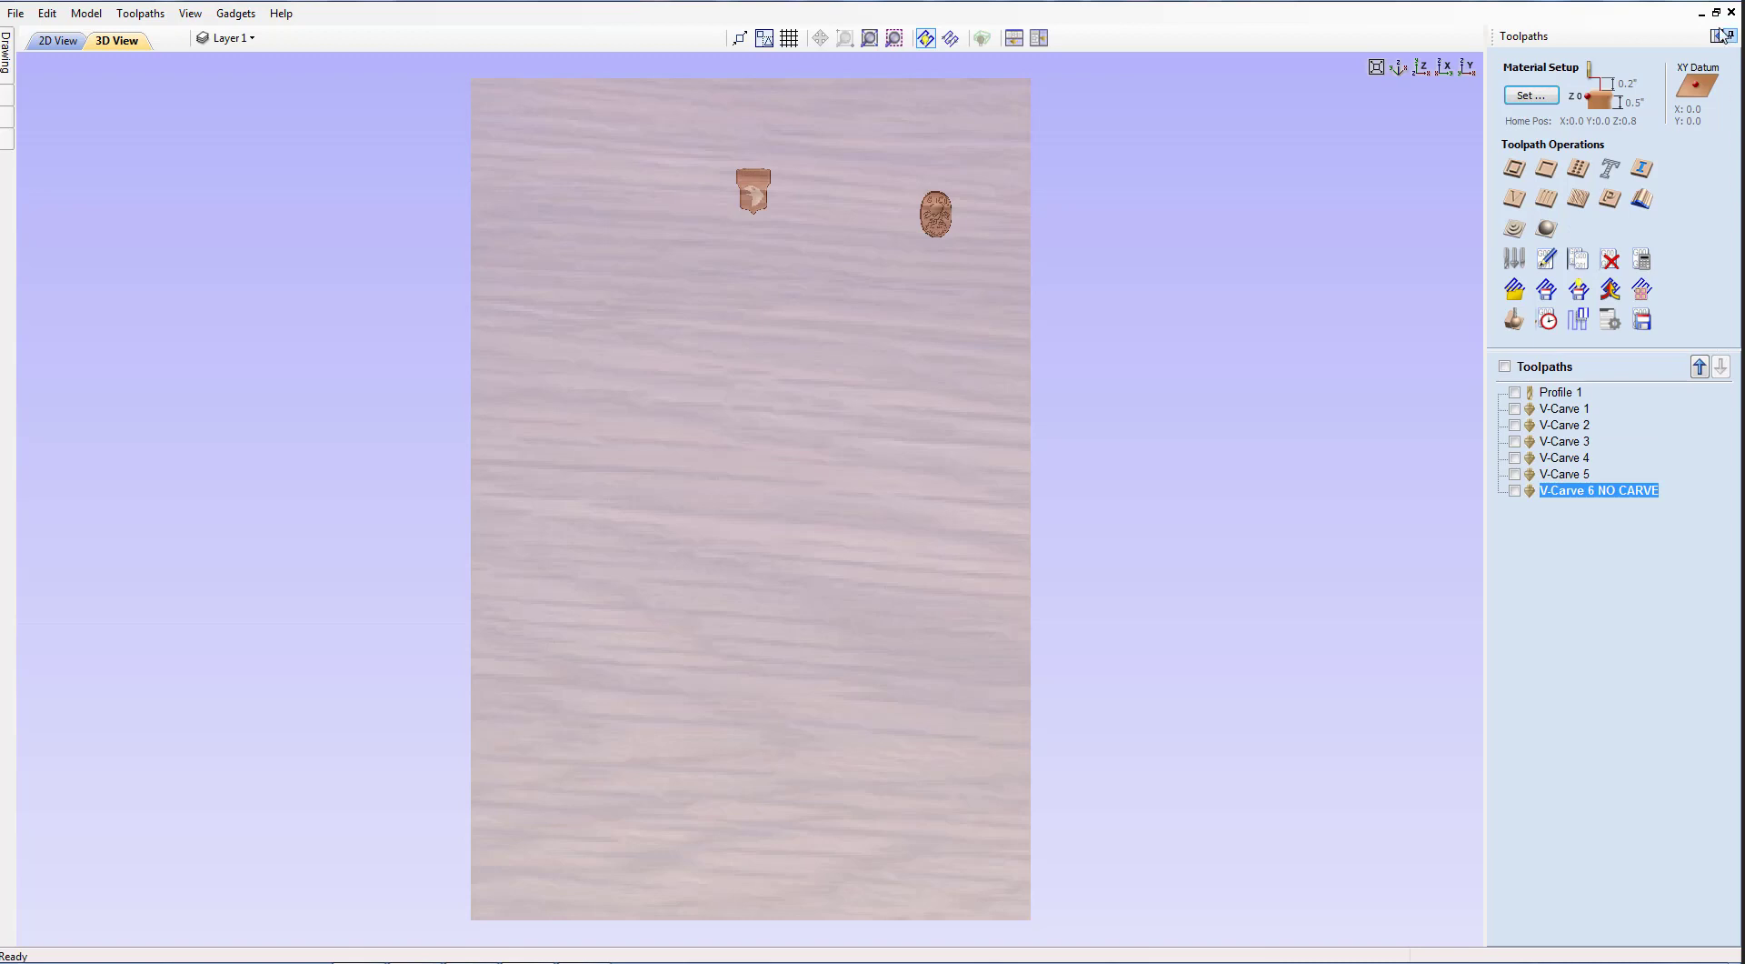
{"action": "left_click", "coordinate": [1716, 37]}
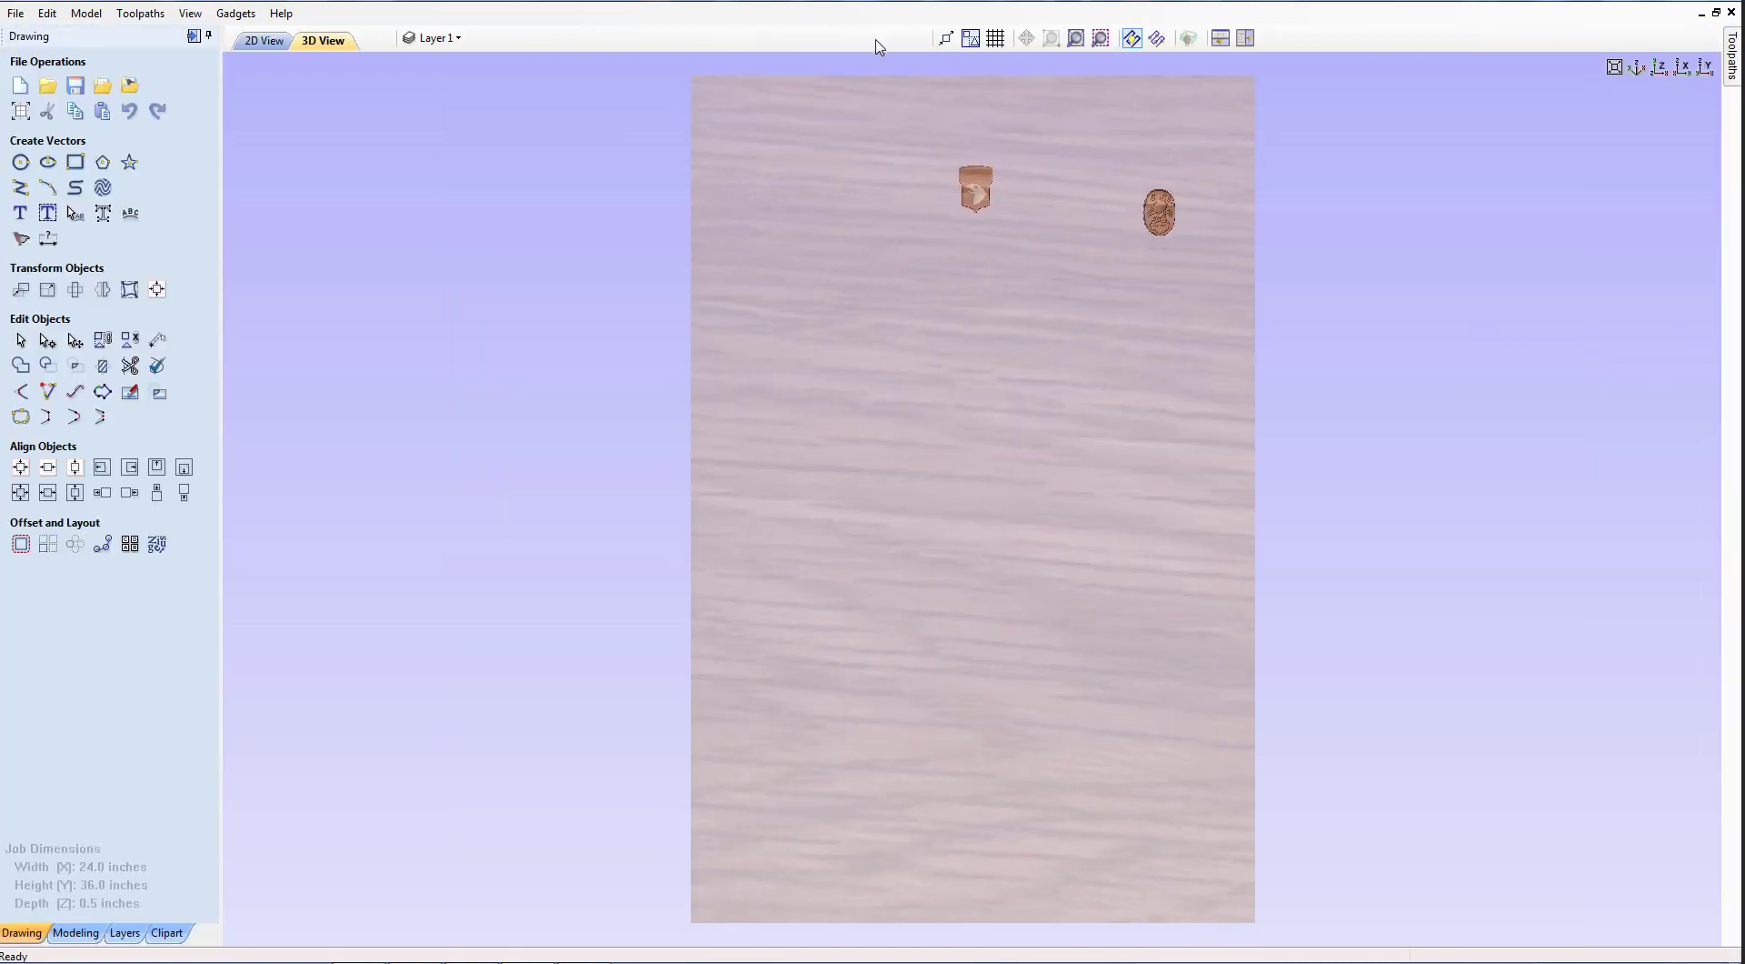
{"action": "left_click", "coordinate": [262, 41]}
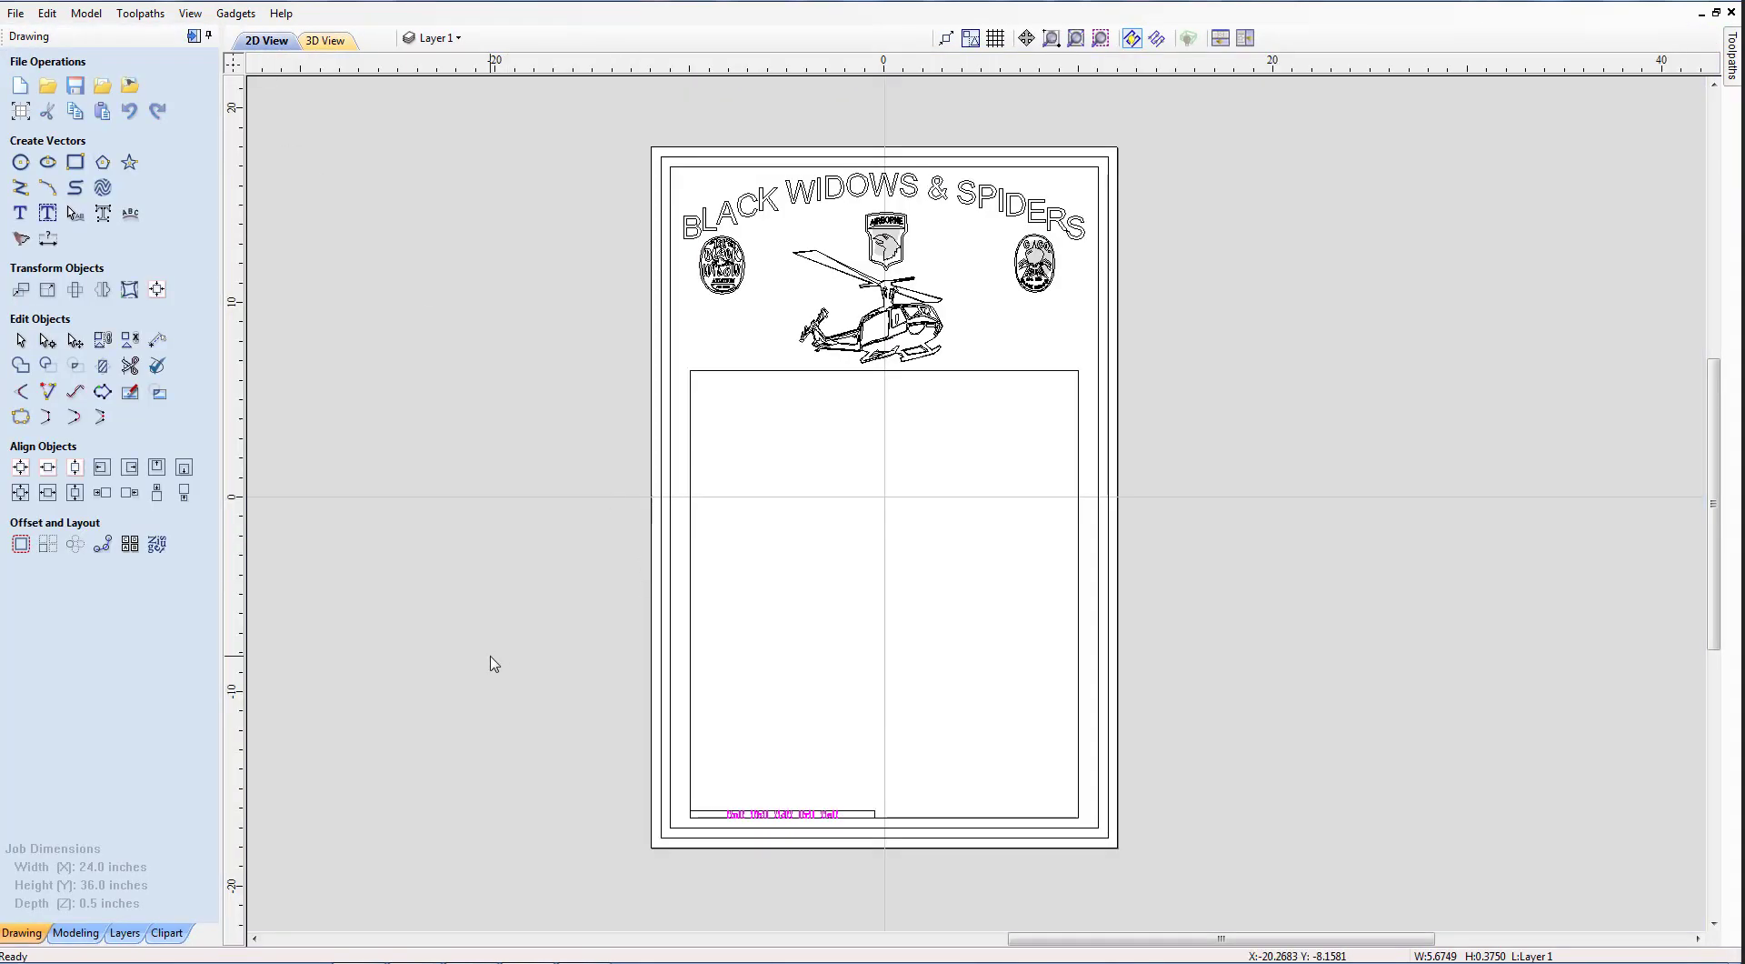
Set up 2 x 46 plate production for the magenta name row, importing names from data.csv.
{"action": "left_click_drag", "start_coordinate": [793, 836], "coordinate": [887, 854]}
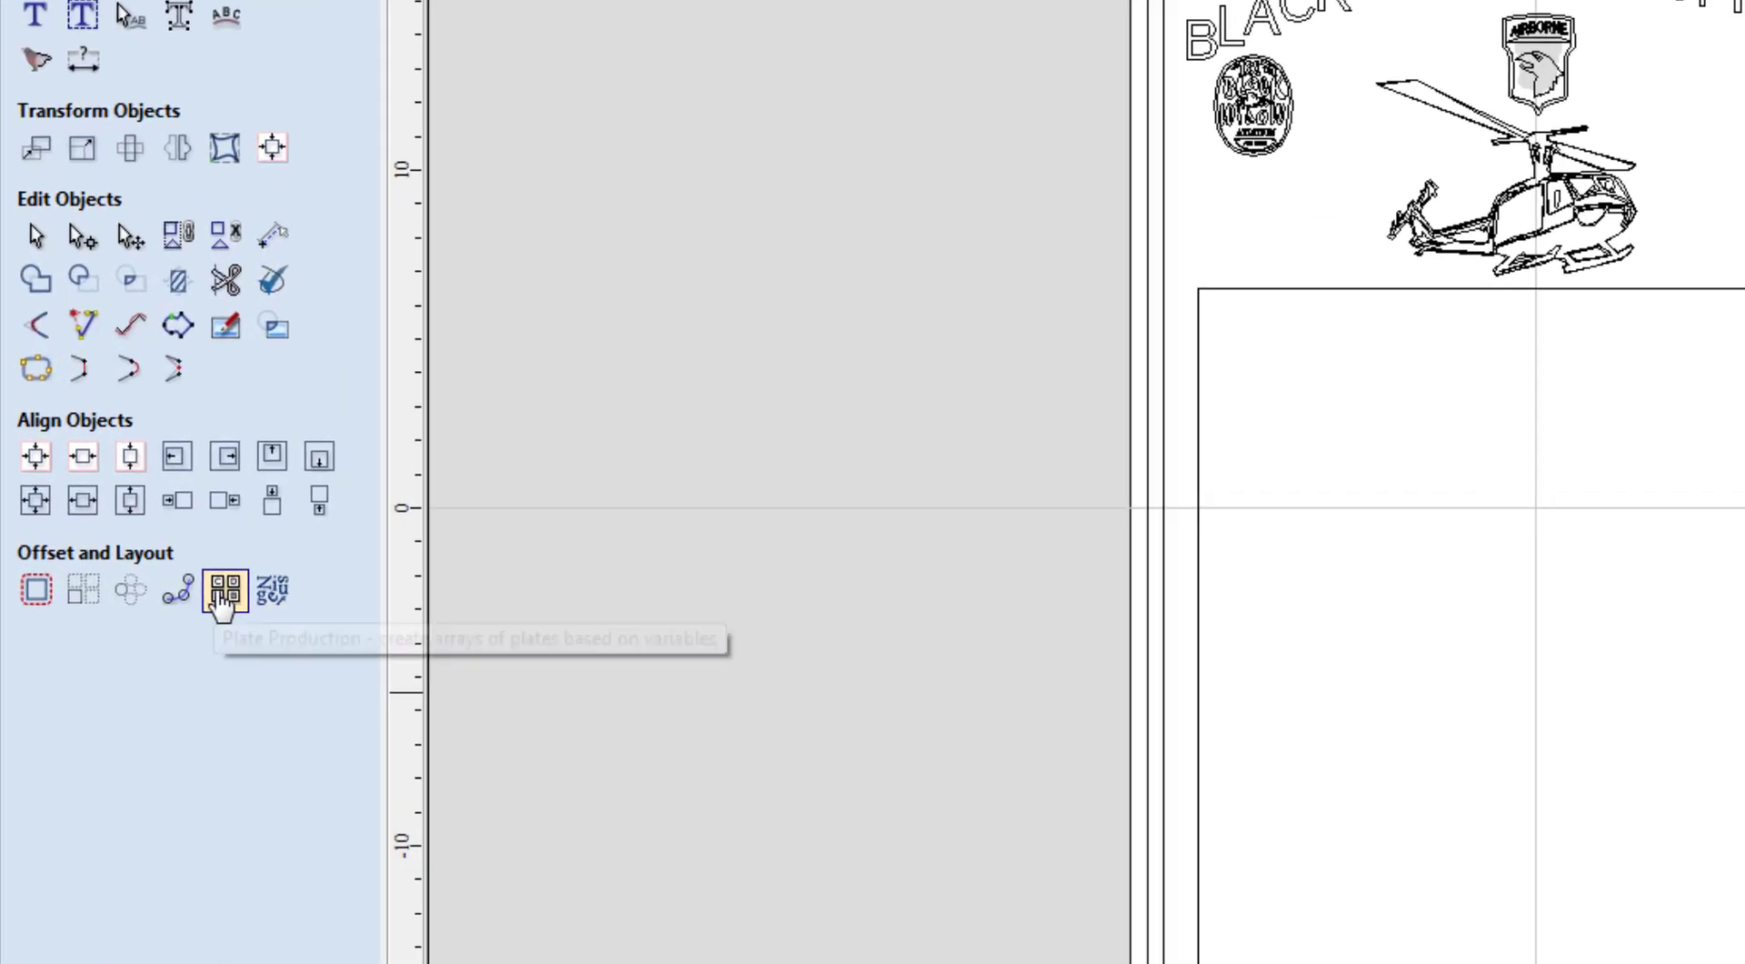
{"action": "left_click", "coordinate": [223, 591]}
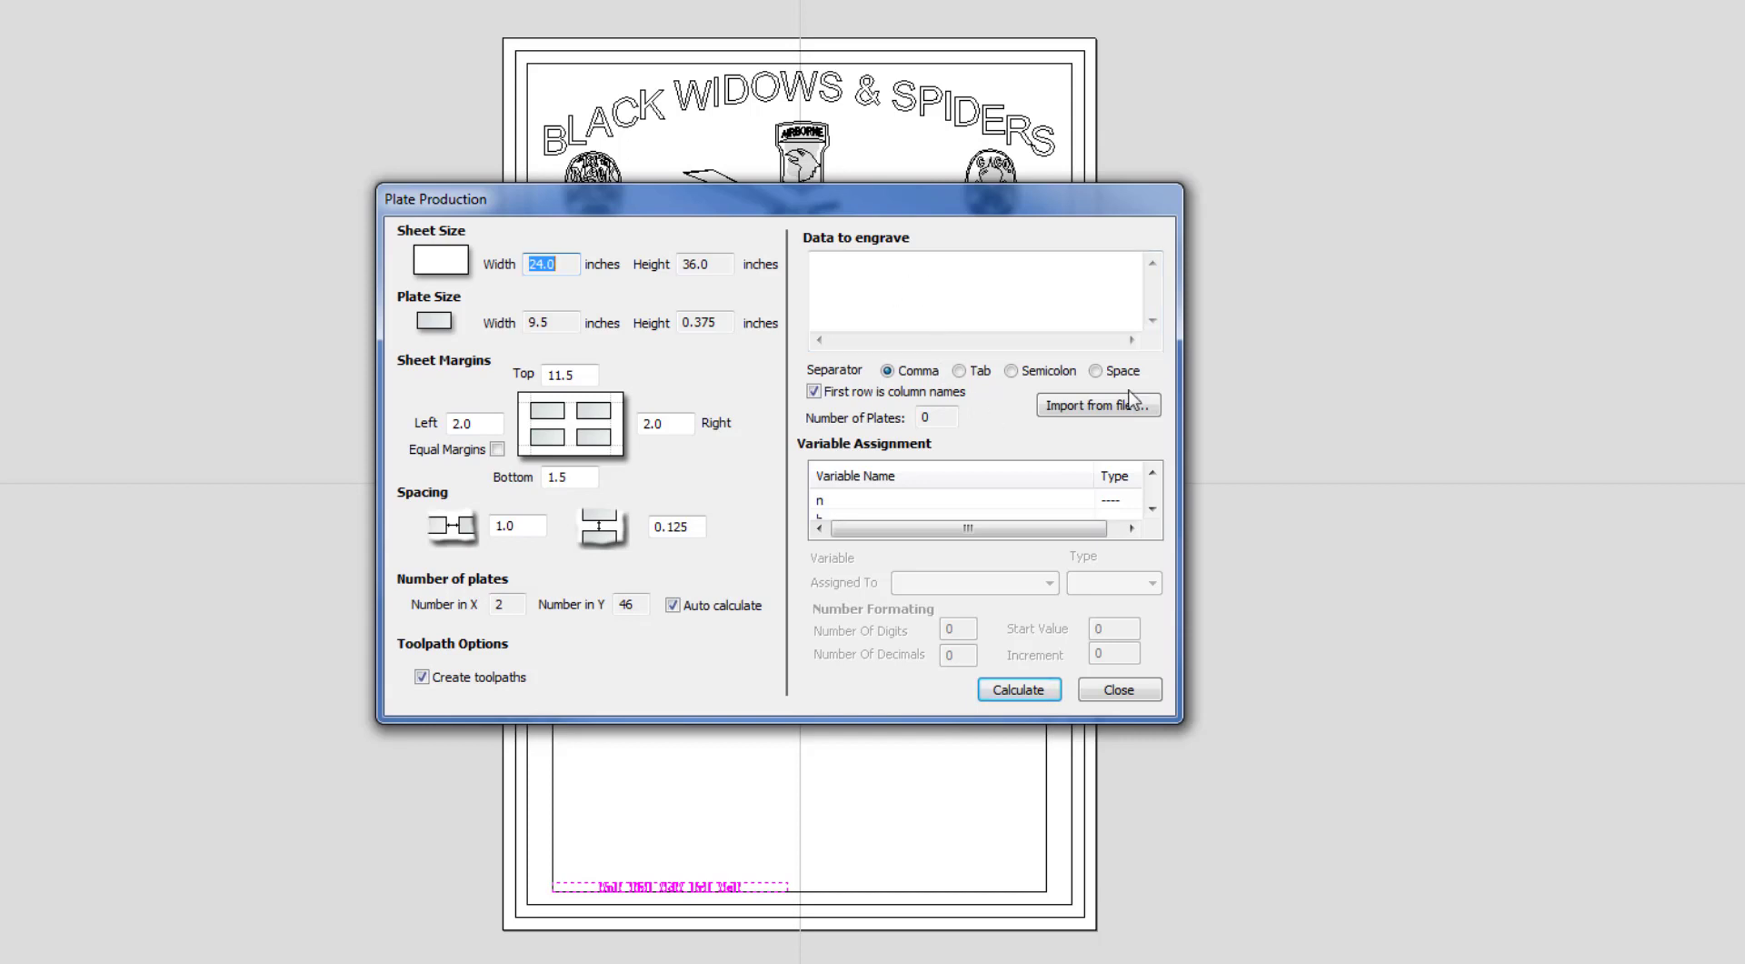
{"action": "left_click", "coordinate": [1154, 404]}
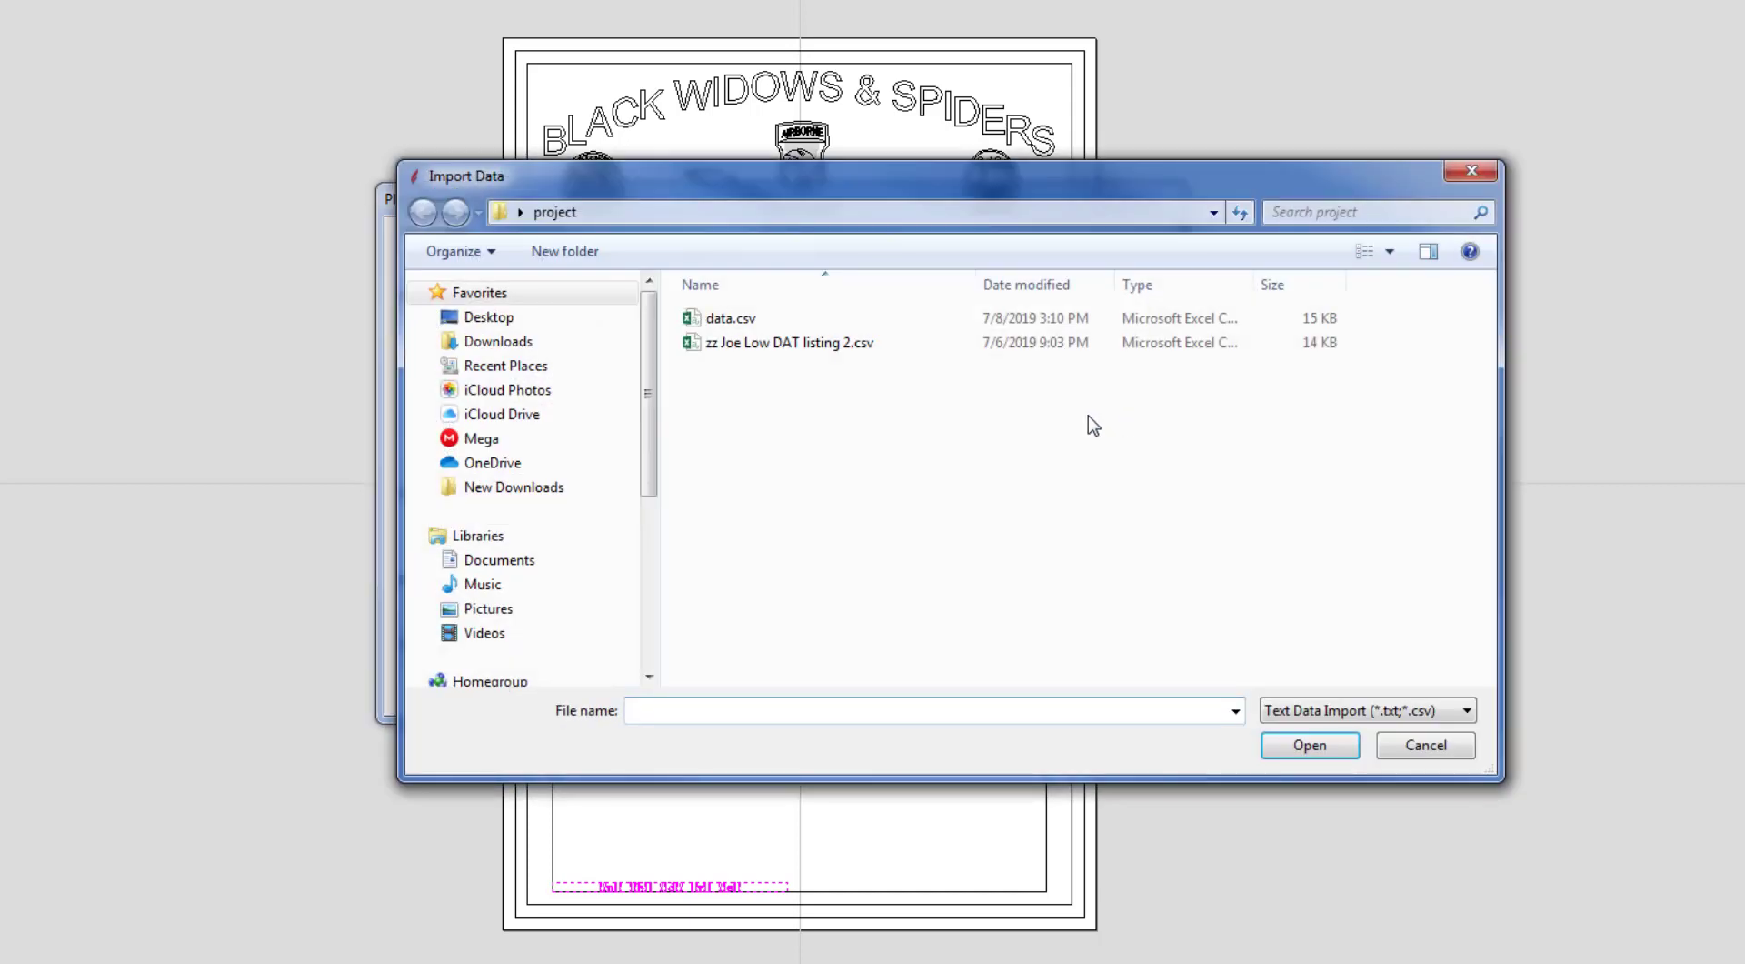
Import data.csv as the plate production data, giving 432 plates.
{"action": "left_click", "coordinate": [798, 320]}
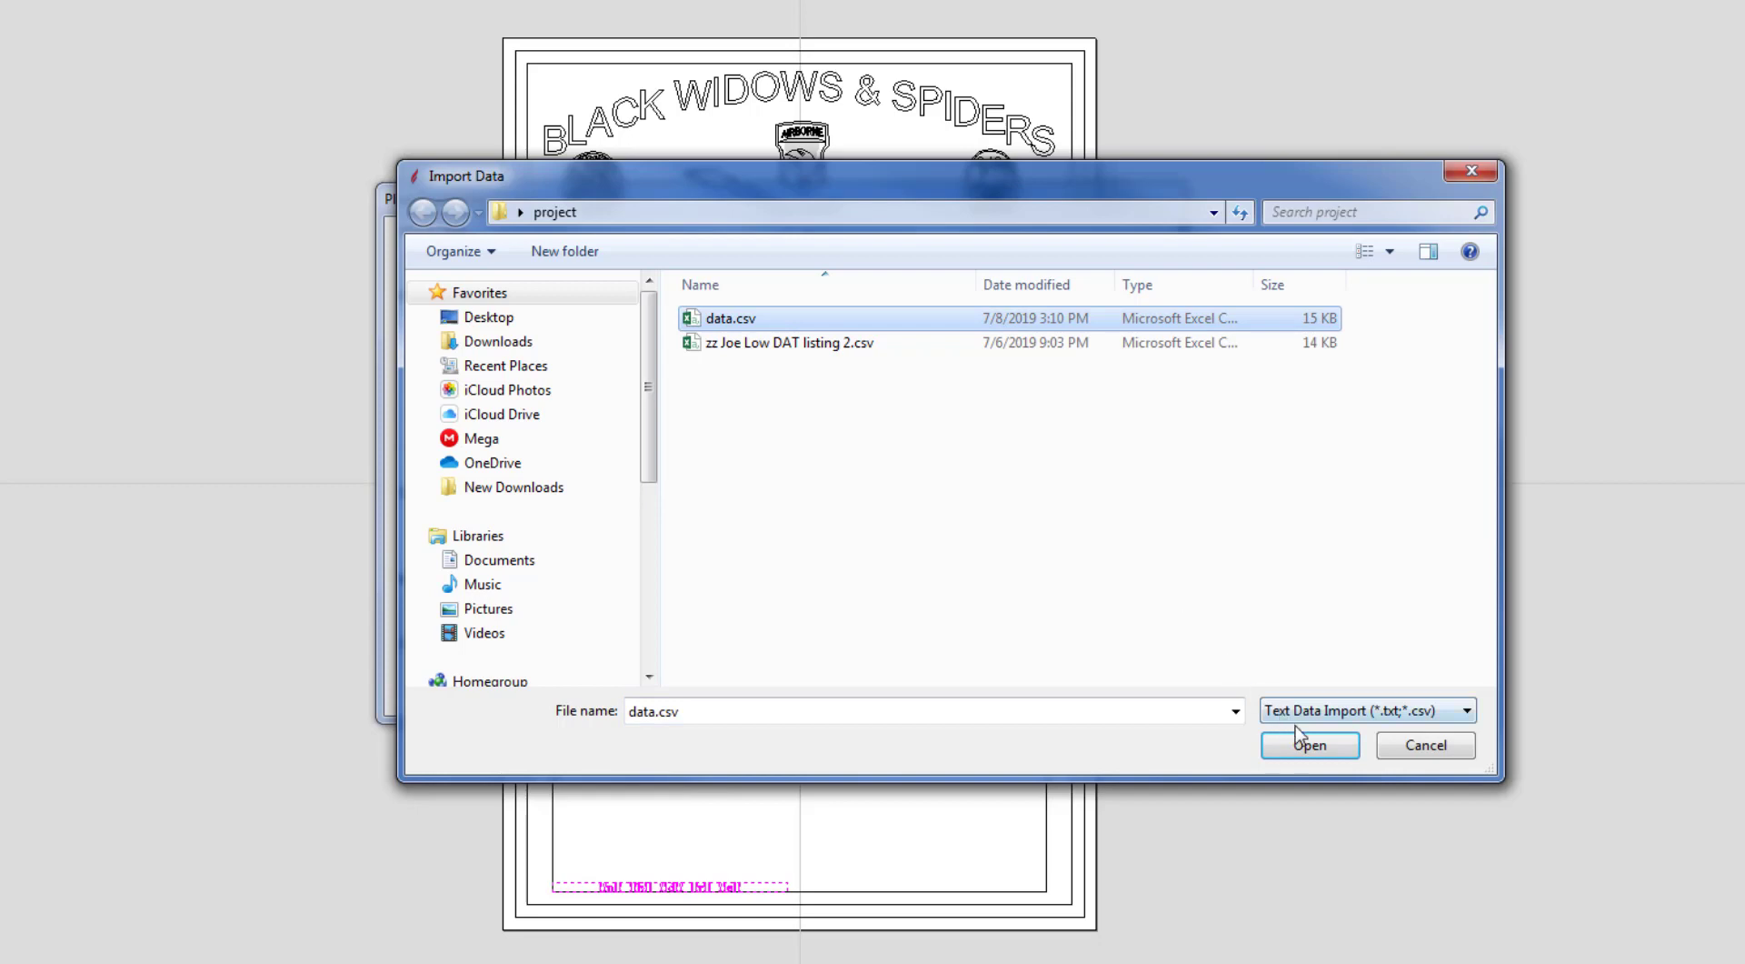
{"action": "left_click", "coordinate": [1306, 747]}
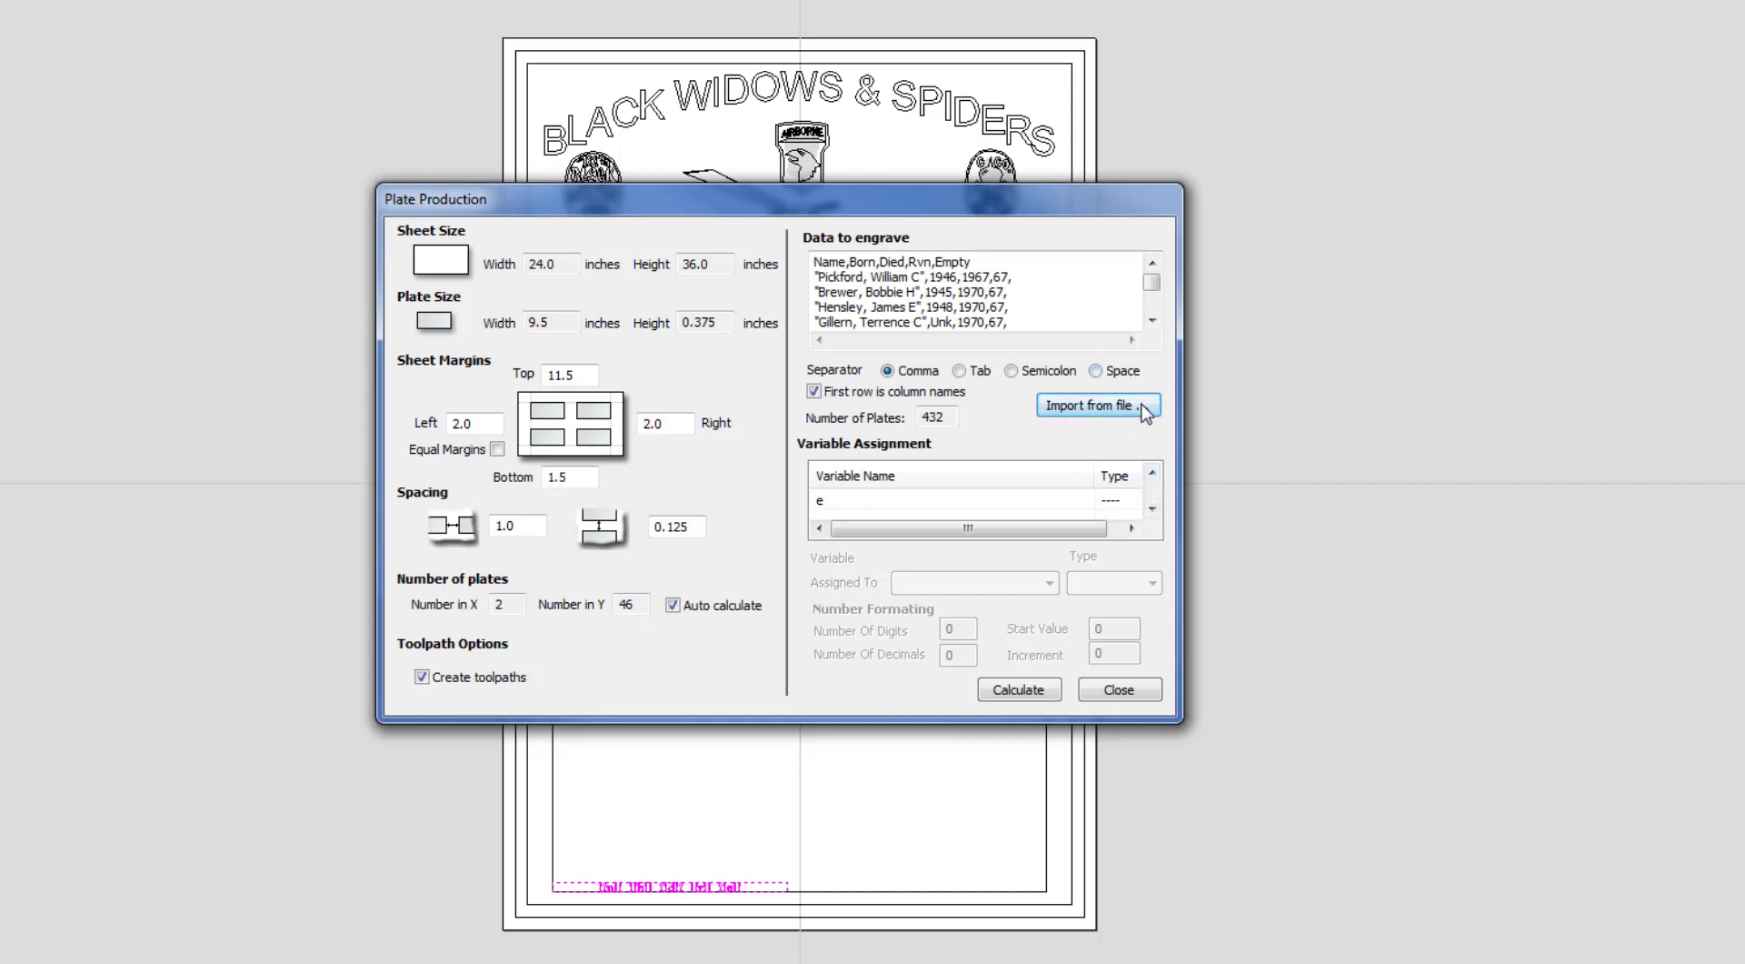
Assign variable n to the Name column and variable b to the Born column.
{"action": "left_click", "coordinate": [1152, 473]}
{"action": "left_click", "coordinate": [880, 505]}
{"action": "left_click", "coordinate": [978, 587]}
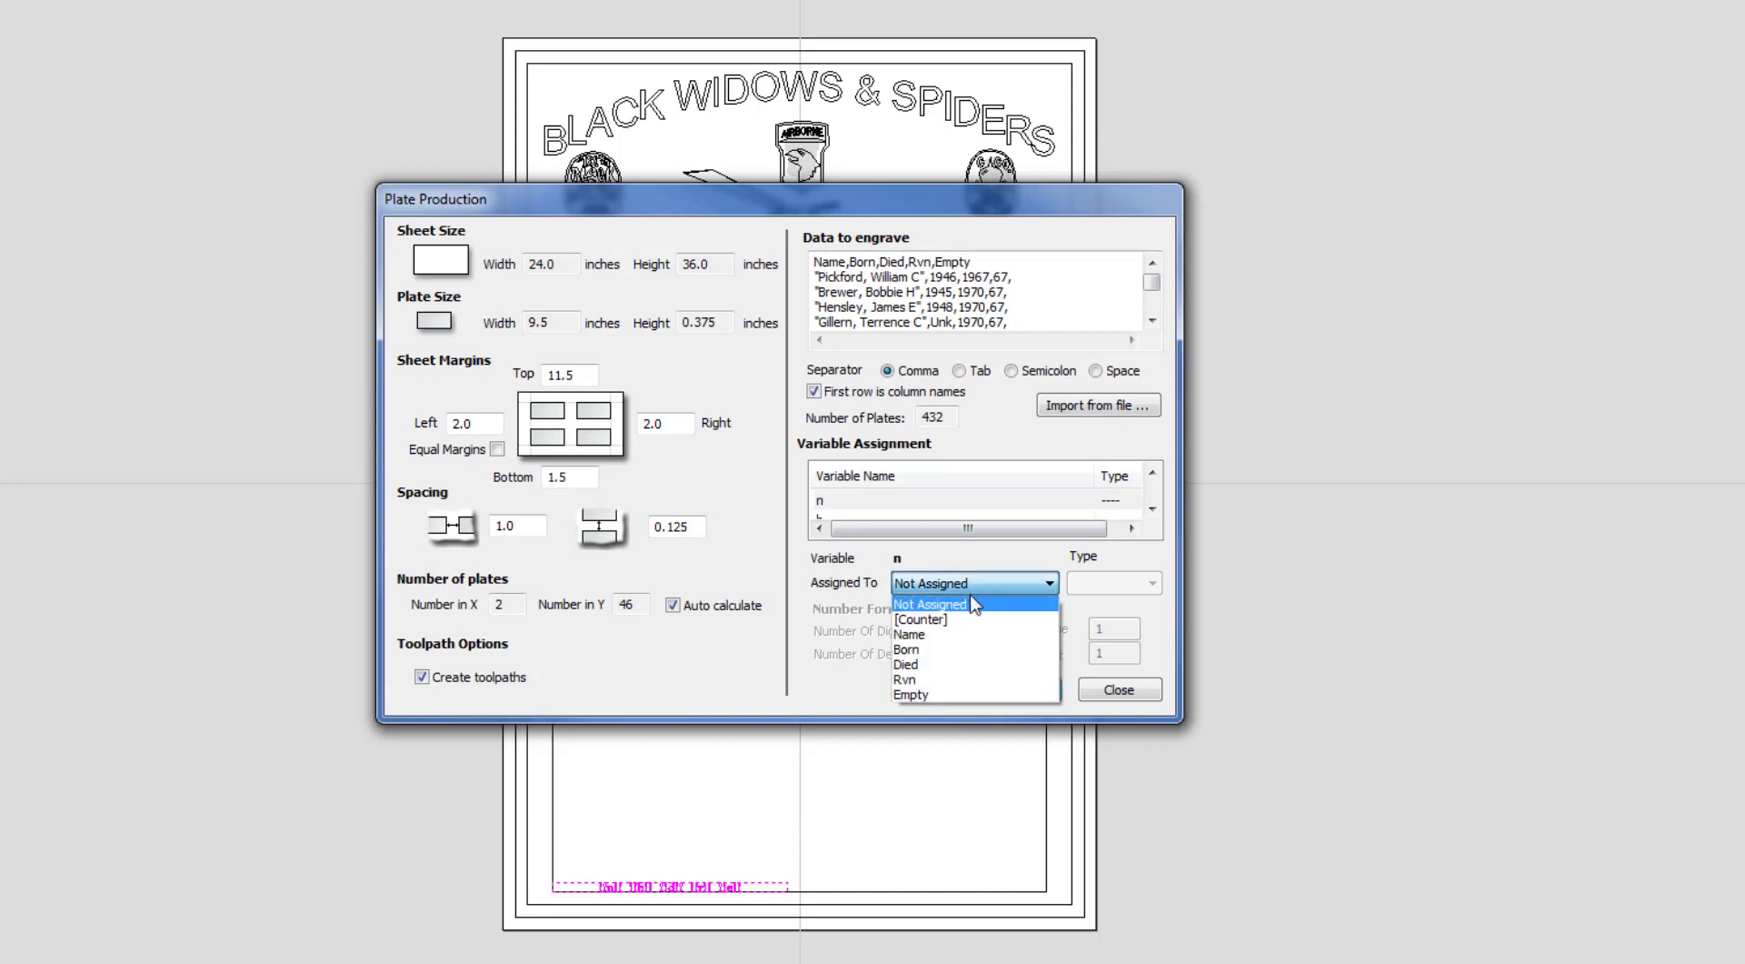
{"action": "left_click", "coordinate": [955, 638]}
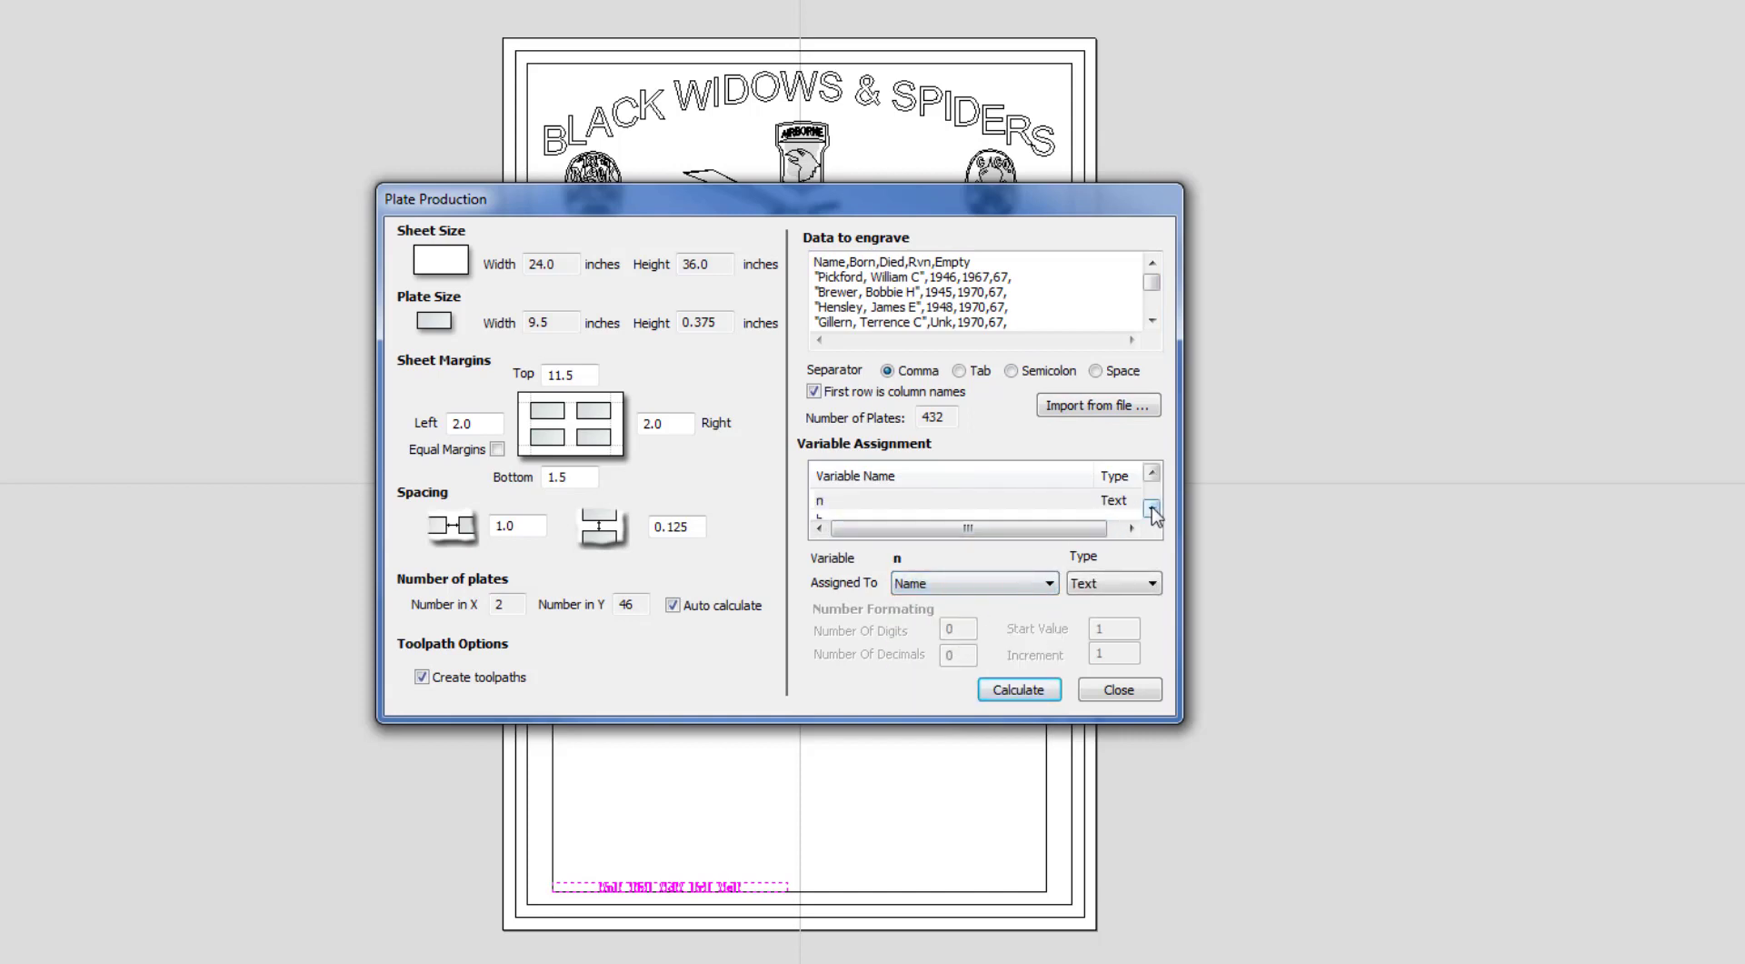
{"action": "scroll", "coordinate": [954, 515], "scroll_direction": "down", "scroll_amount": 1}
{"action": "left_click", "coordinate": [961, 500]}
{"action": "left_click", "coordinate": [954, 584]}
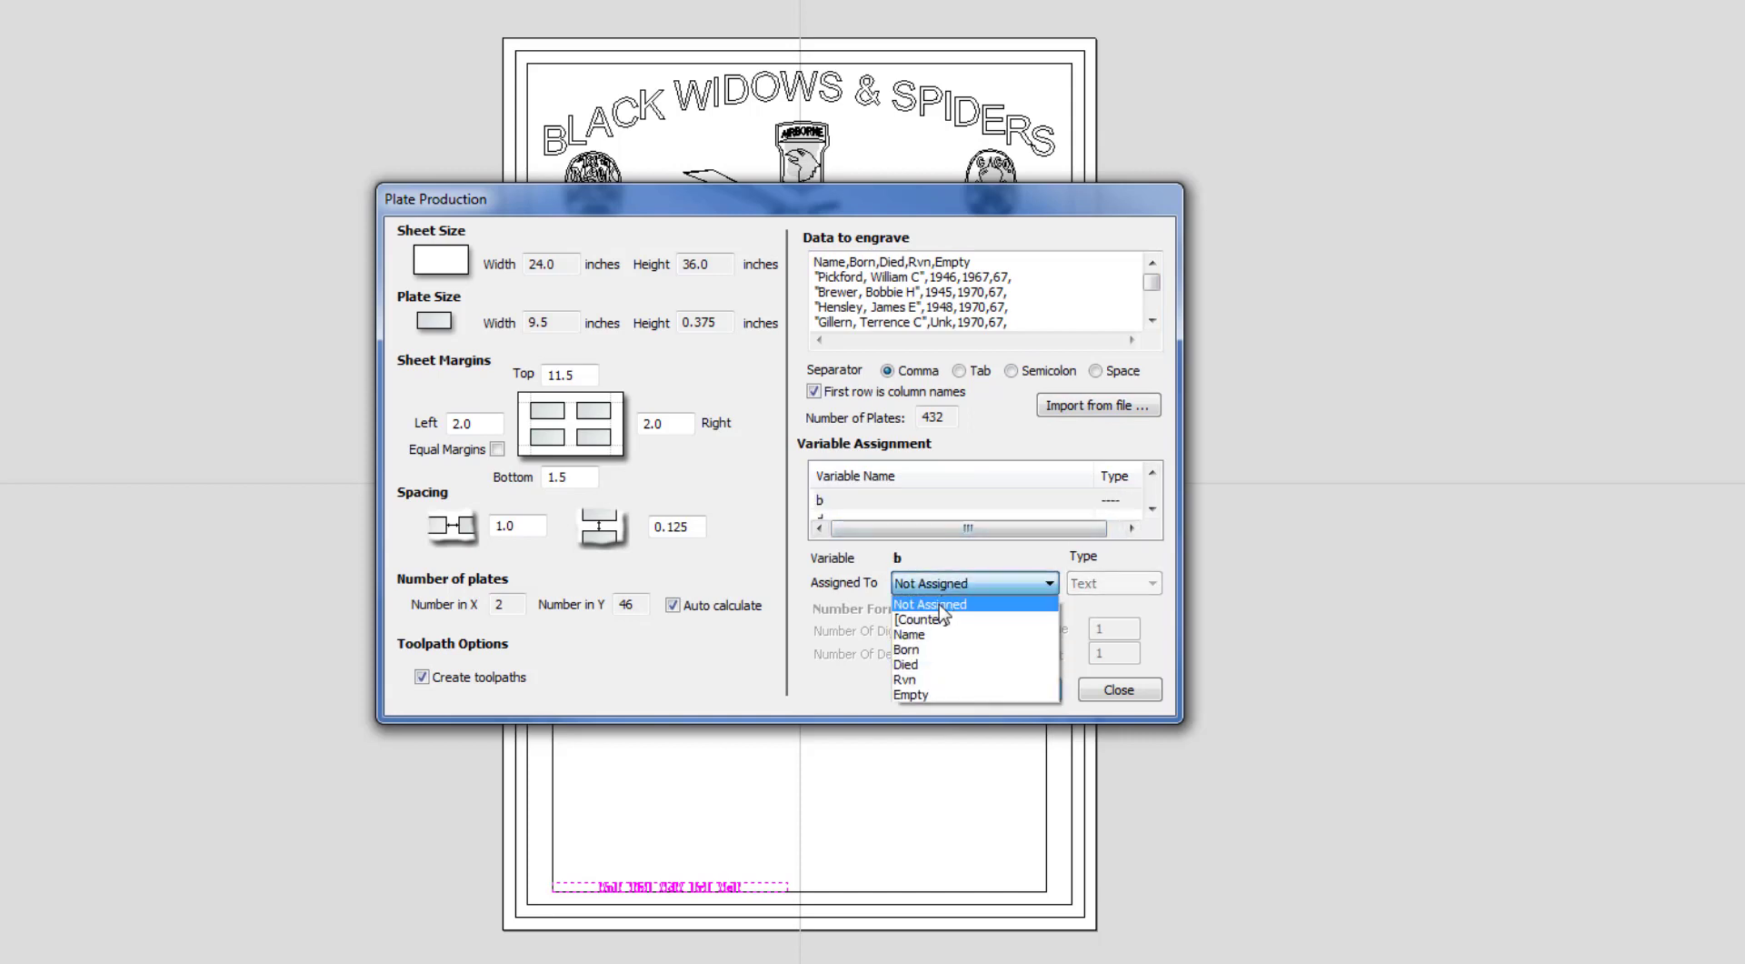
{"action": "left_click", "coordinate": [939, 649]}
Assign variable d to Died, r to Rvn, and e to the Empty column as Text.
{"action": "left_click", "coordinate": [1151, 508]}
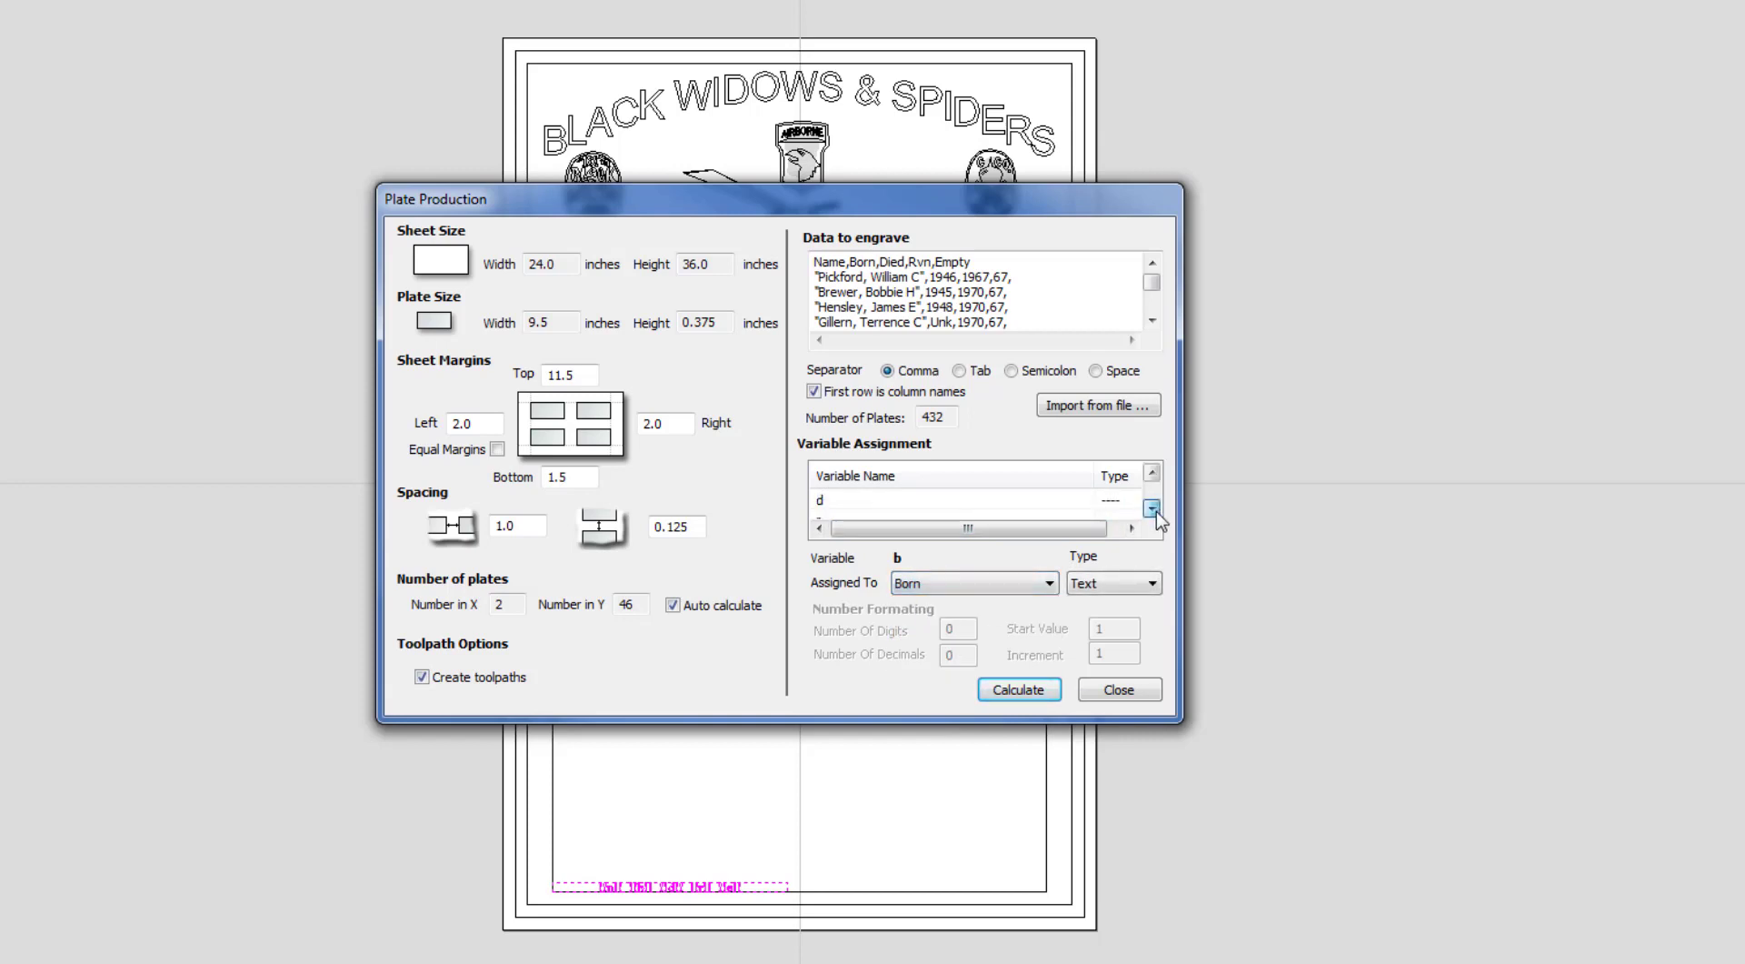
{"action": "left_click", "coordinate": [945, 503]}
{"action": "left_click", "coordinate": [938, 586]}
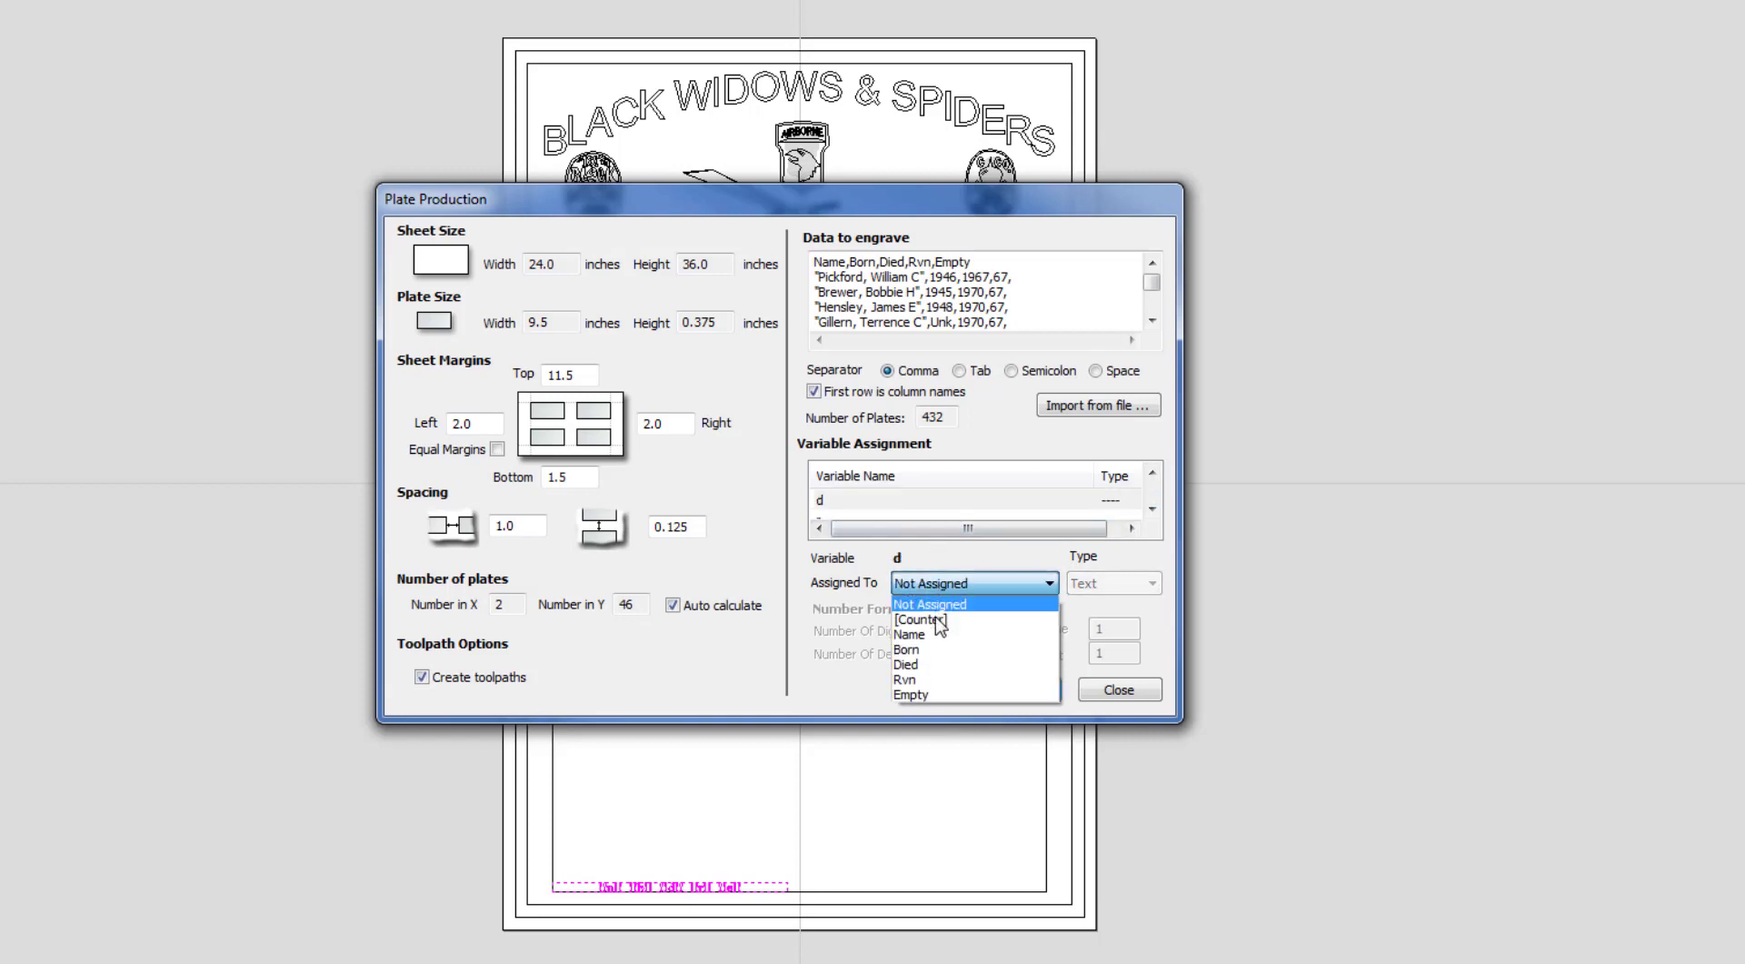
{"action": "left_click", "coordinate": [938, 665]}
{"action": "left_click", "coordinate": [1152, 508]}
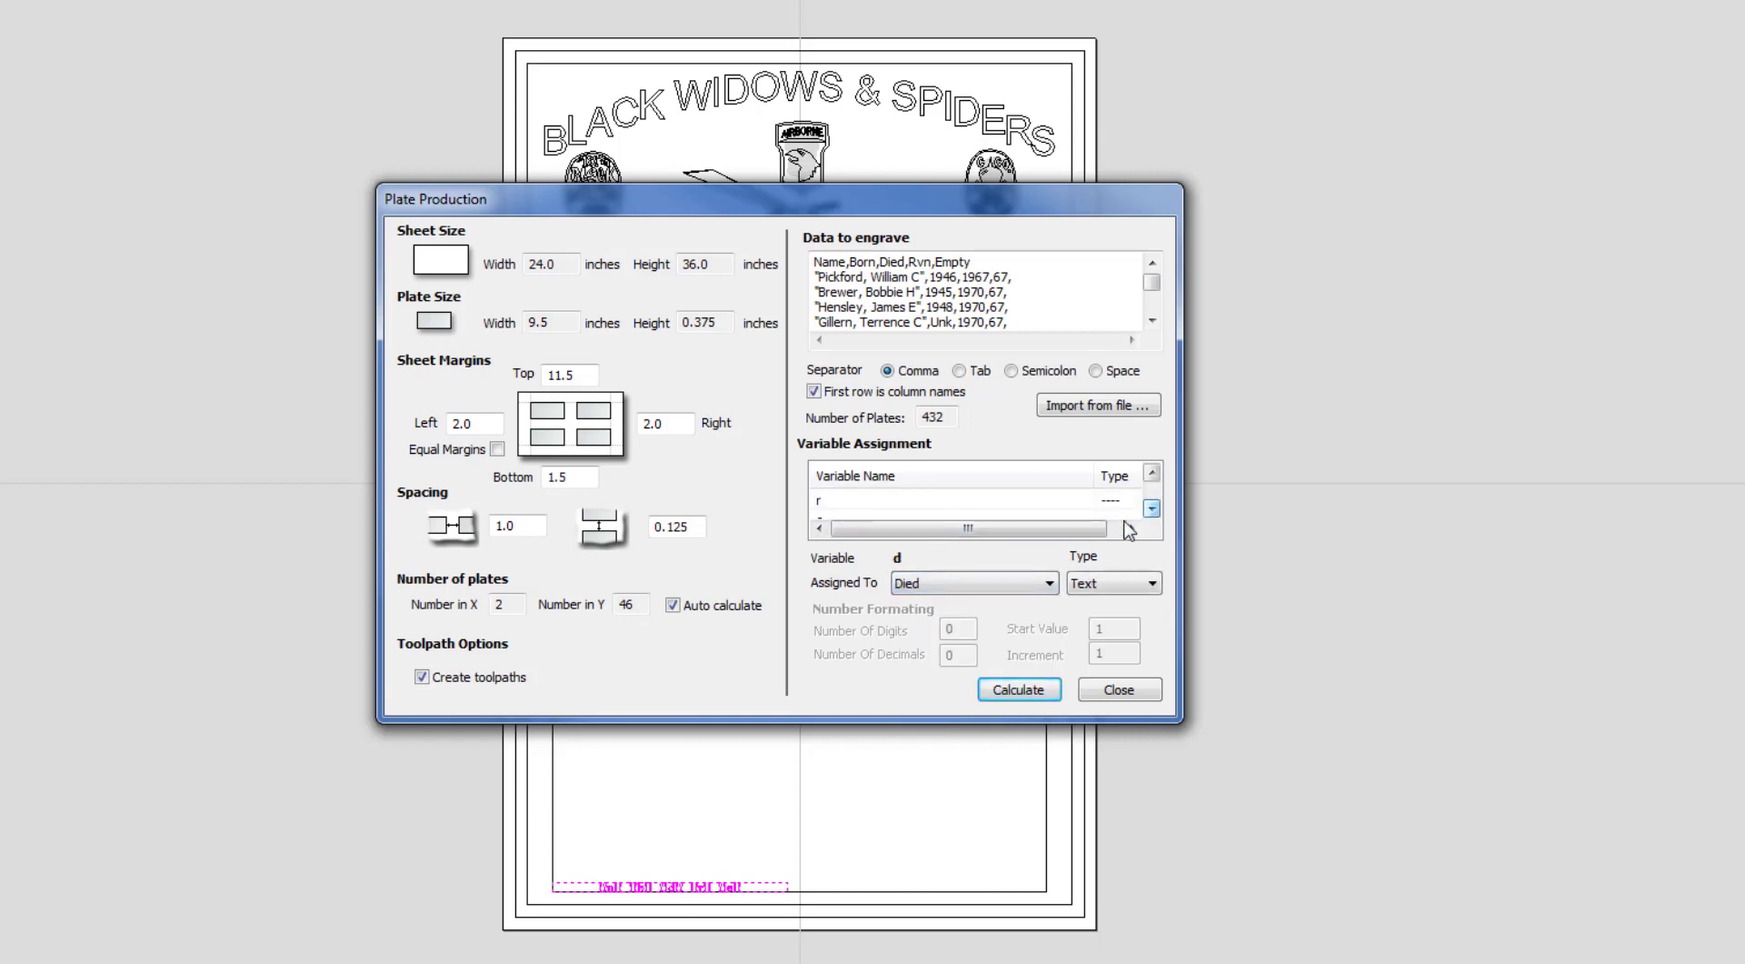
{"action": "left_click", "coordinate": [945, 500]}
{"action": "left_click", "coordinate": [945, 583]}
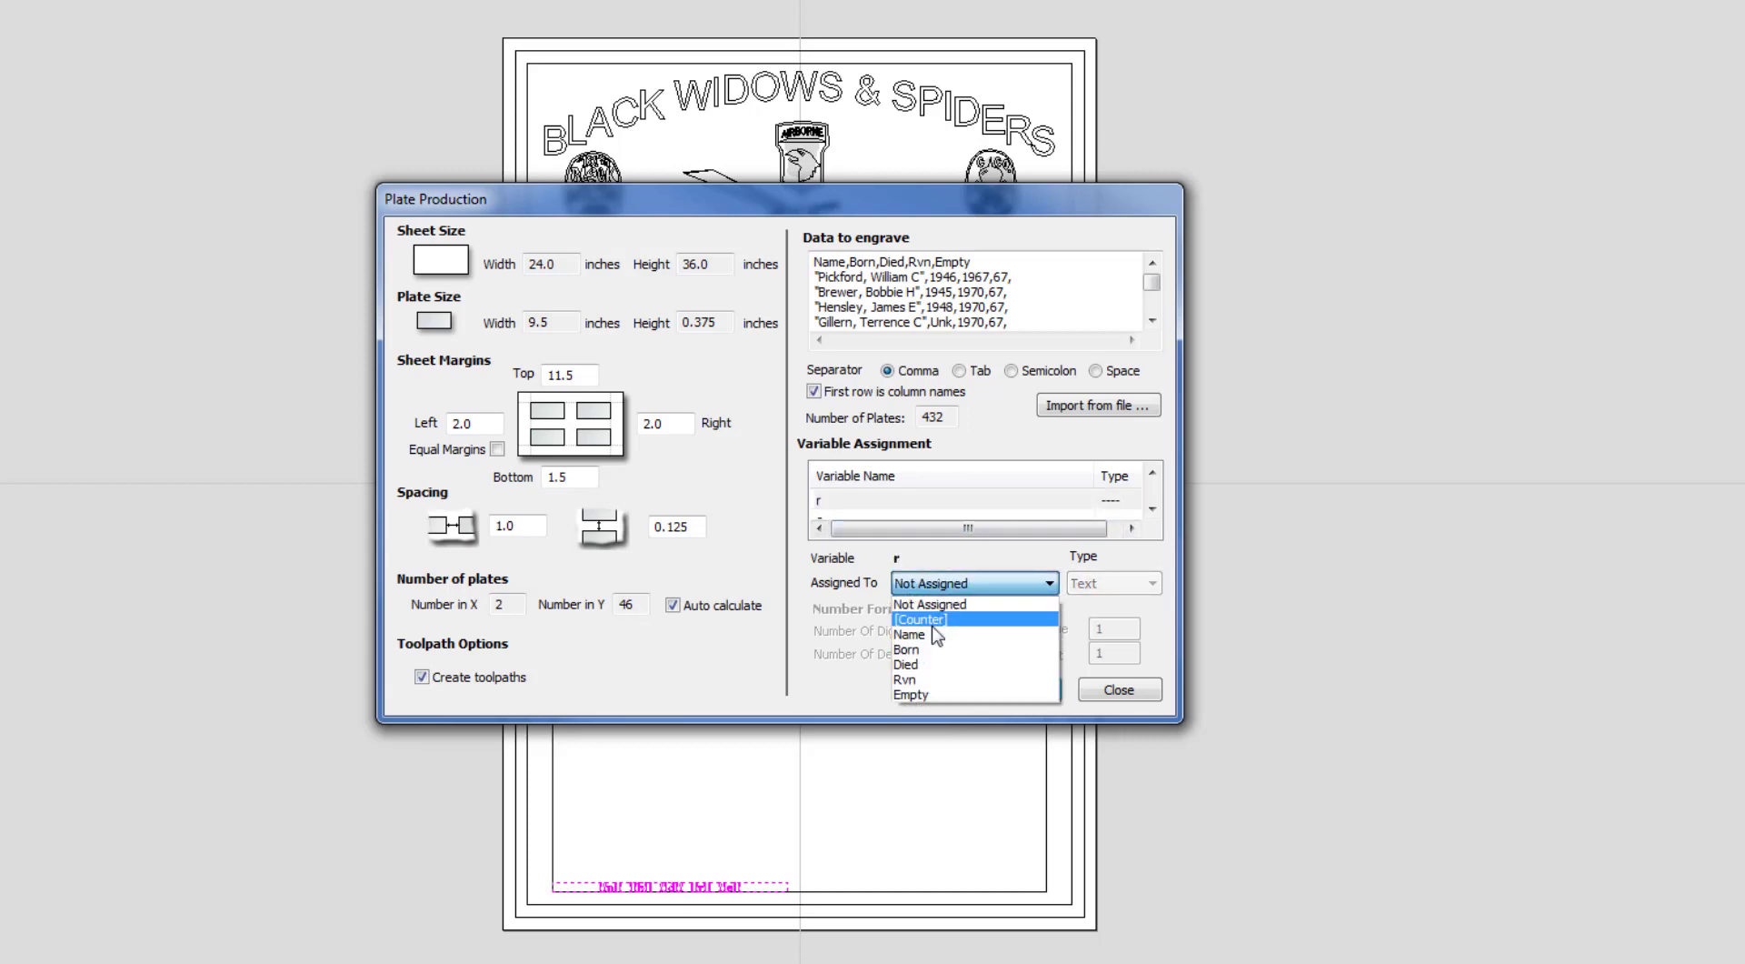
{"action": "left_click", "coordinate": [926, 681]}
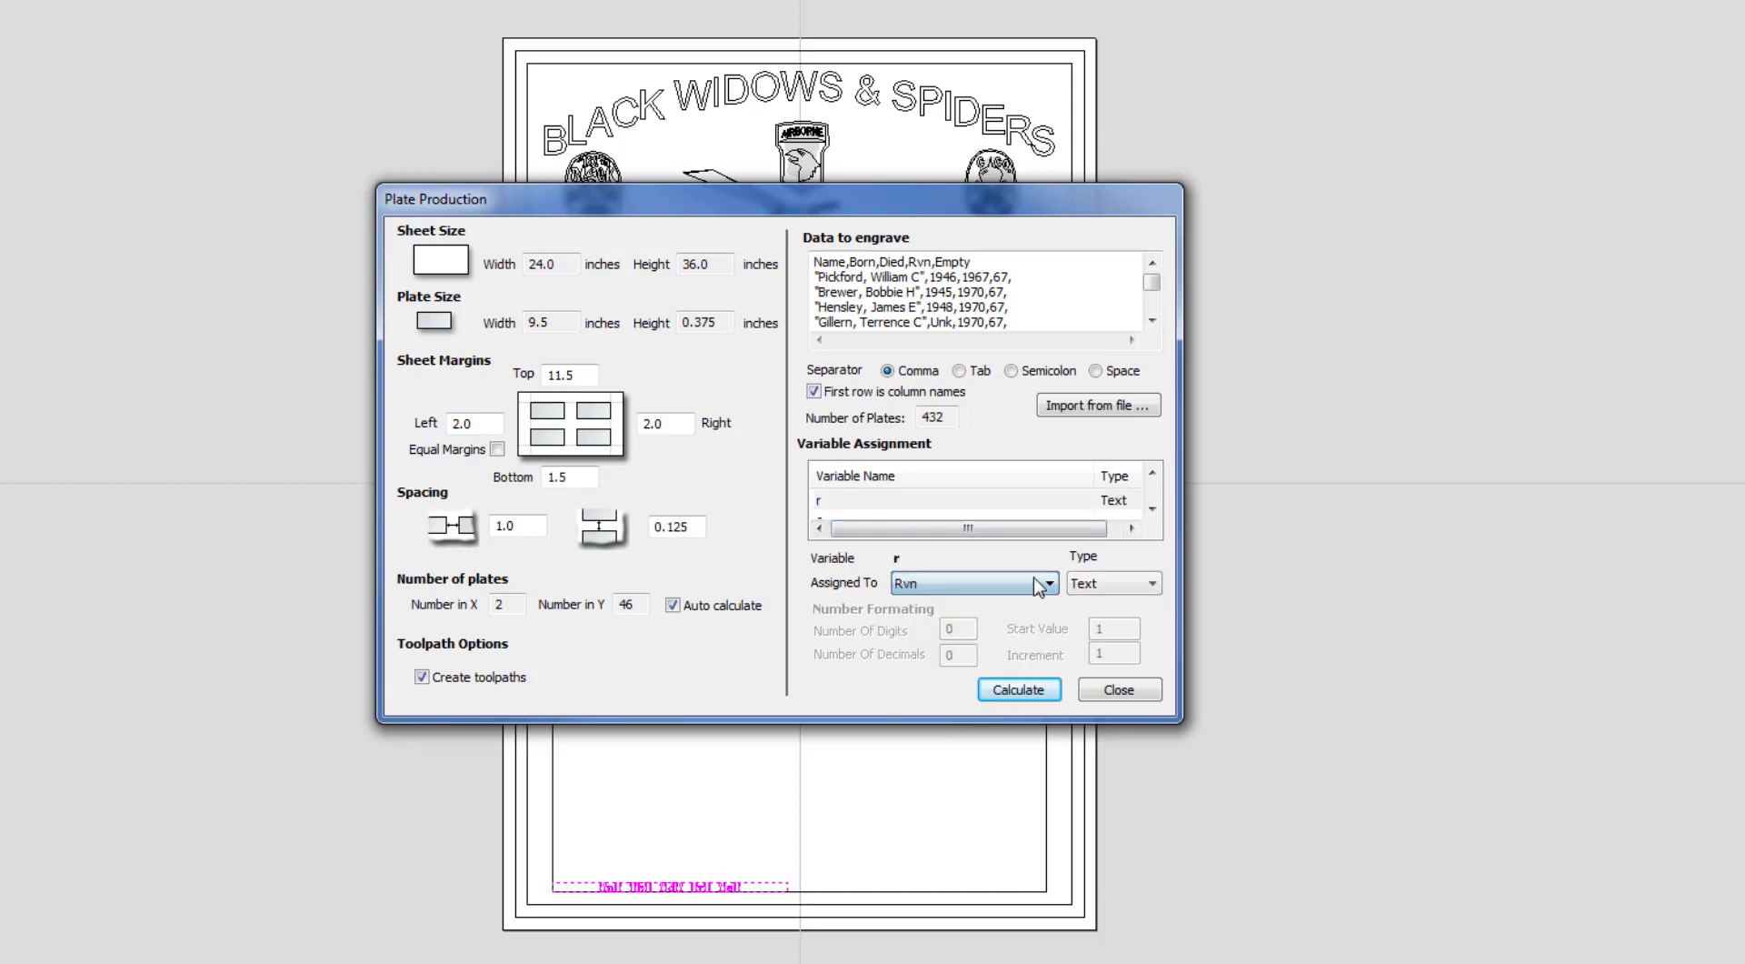
{"action": "left_click", "coordinate": [1152, 508]}
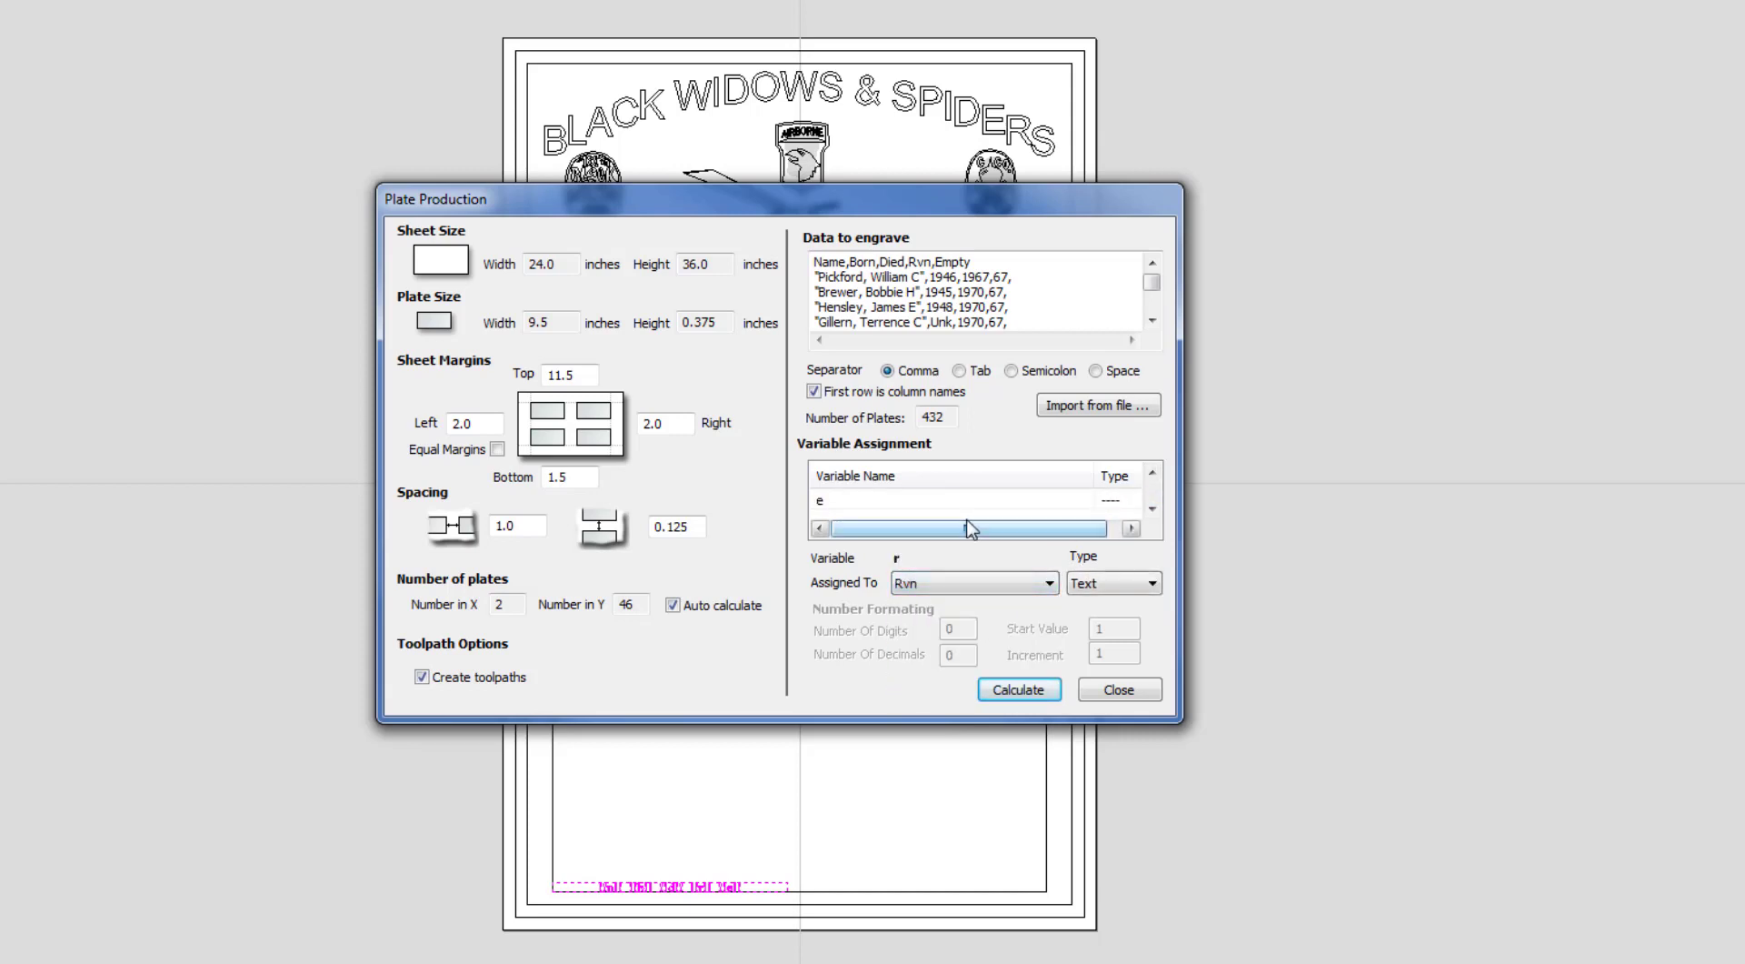
{"action": "left_click", "coordinate": [888, 501]}
{"action": "left_click", "coordinate": [950, 583]}
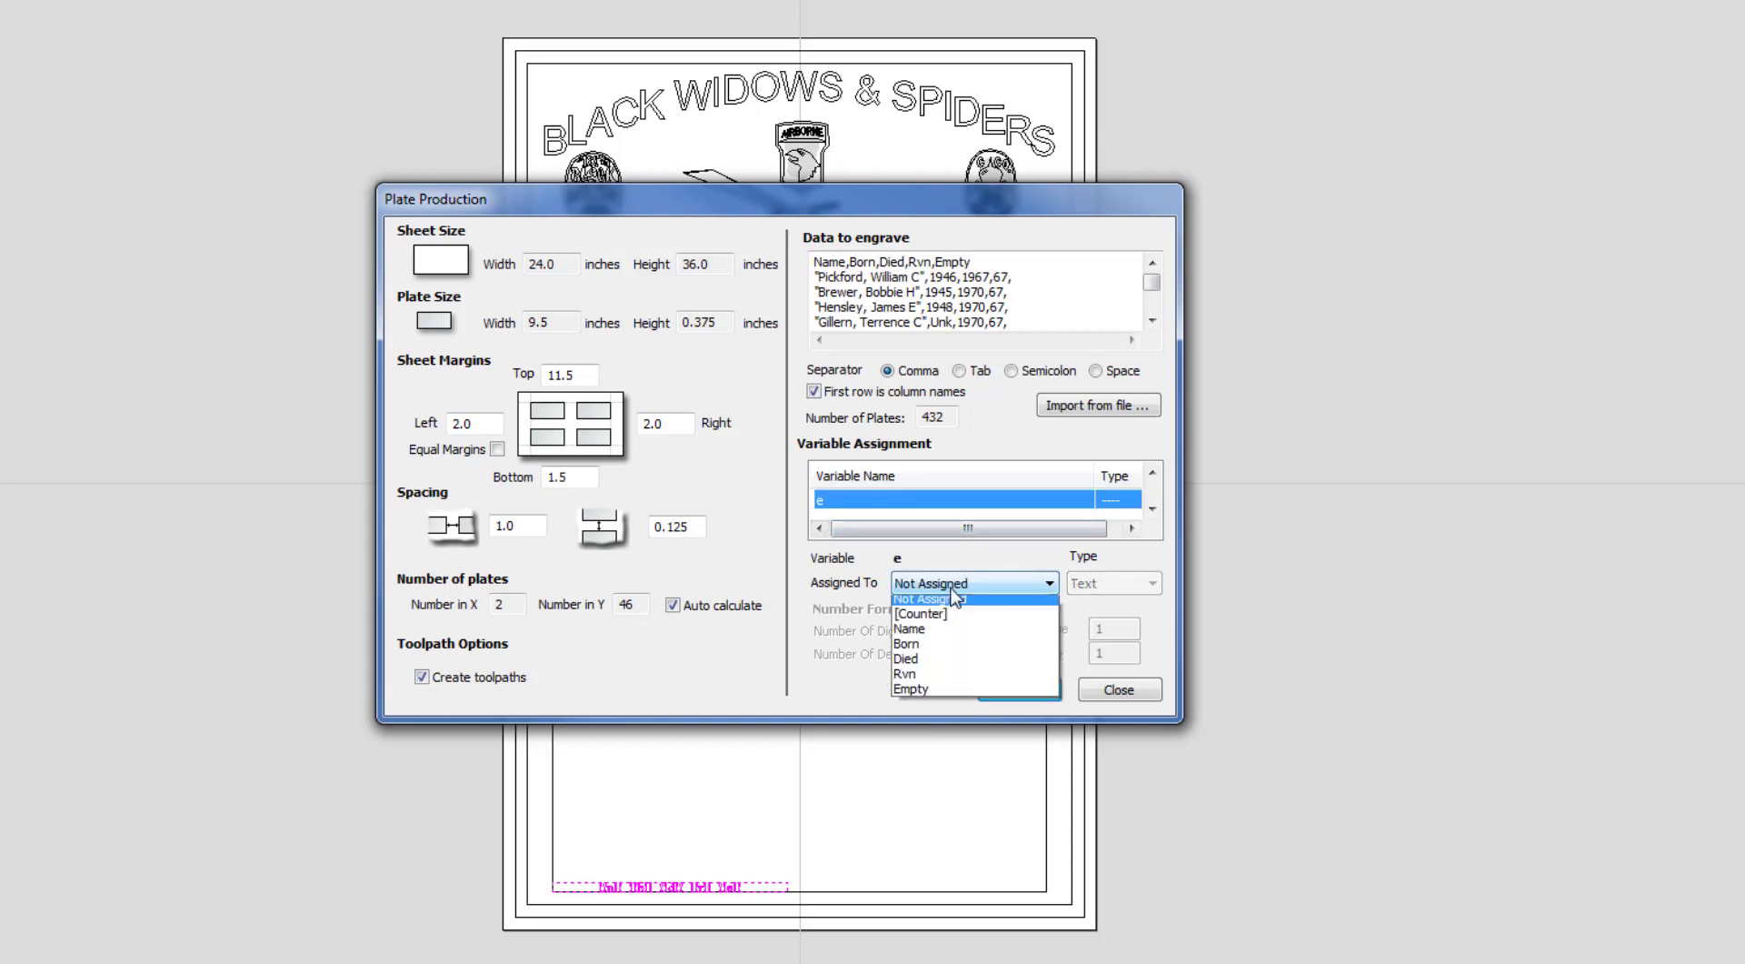
{"action": "left_click", "coordinate": [926, 694]}
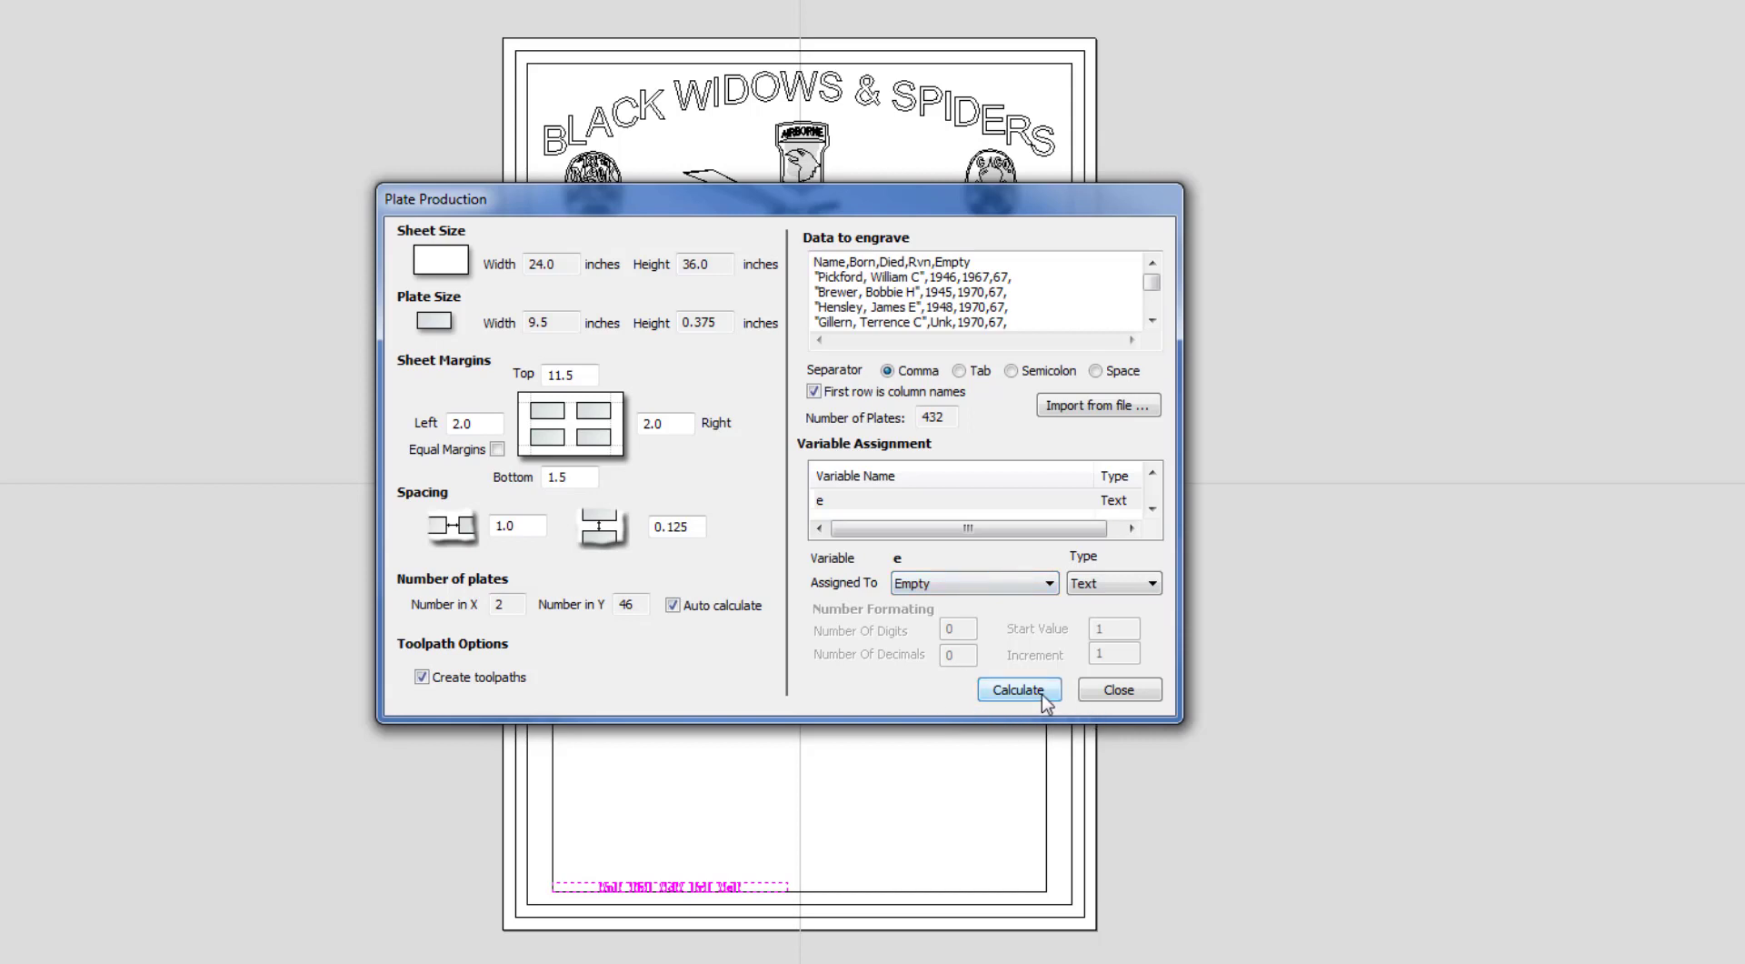
Calculate Plate Production to fill the 24 × 36 sheet with two columns of name plates.
{"action": "left_click", "coordinate": [1019, 690]}
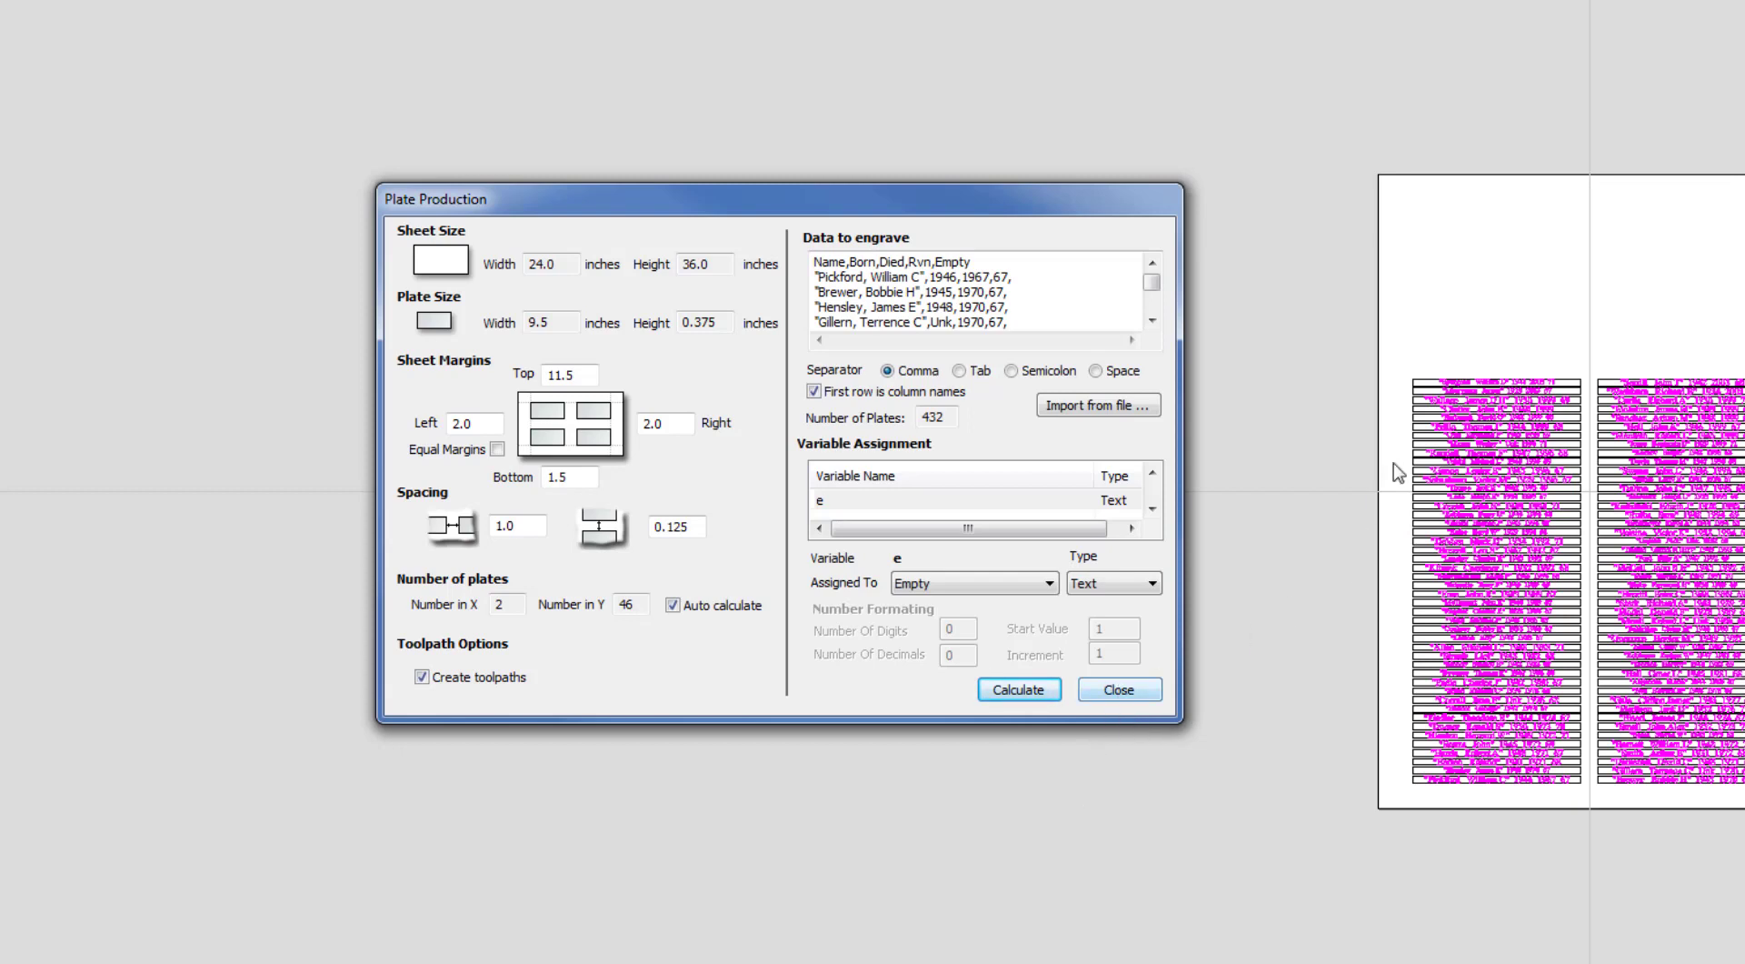
Close Plate Production and zoom in on Sheet 1 to check the merged name plates.
{"action": "left_click", "coordinate": [1151, 693]}
{"action": "middle_click_drag", "start_coordinate": [786, 689], "coordinate": [565, 668]}
{"action": "scroll", "coordinate": [592, 647], "scroll_direction": "up", "scroll_amount": 2}
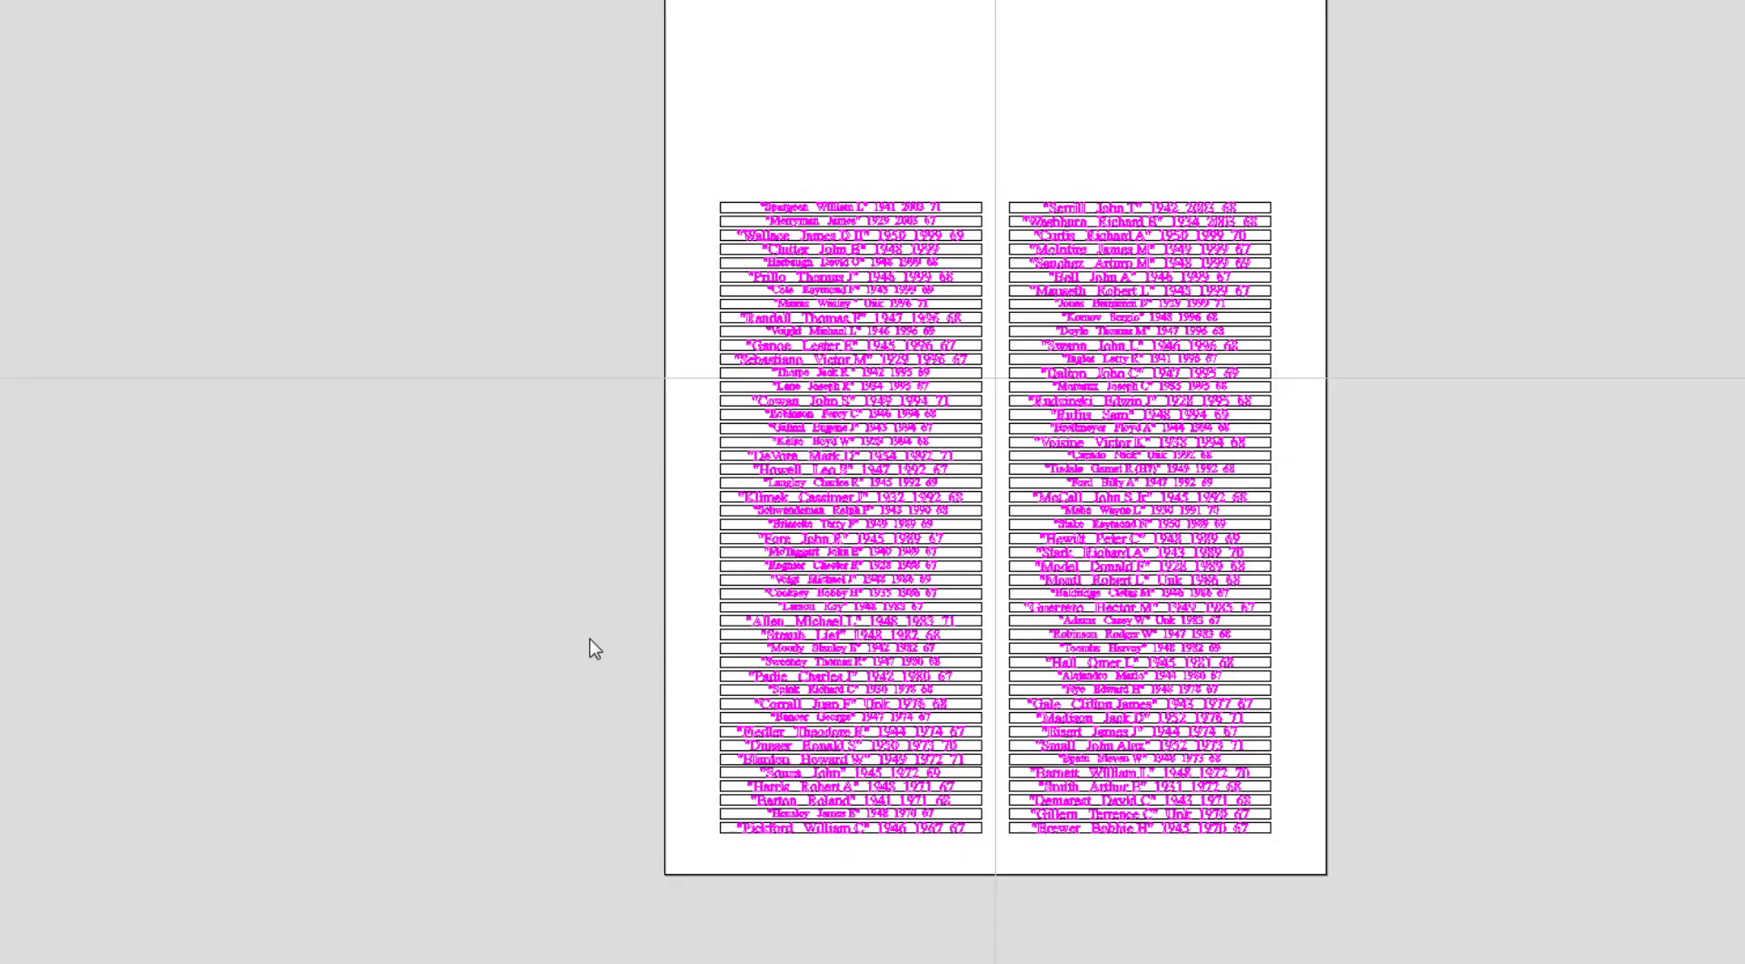
{"action": "scroll", "coordinate": [714, 496], "scroll_direction": "up", "scroll_amount": 2}
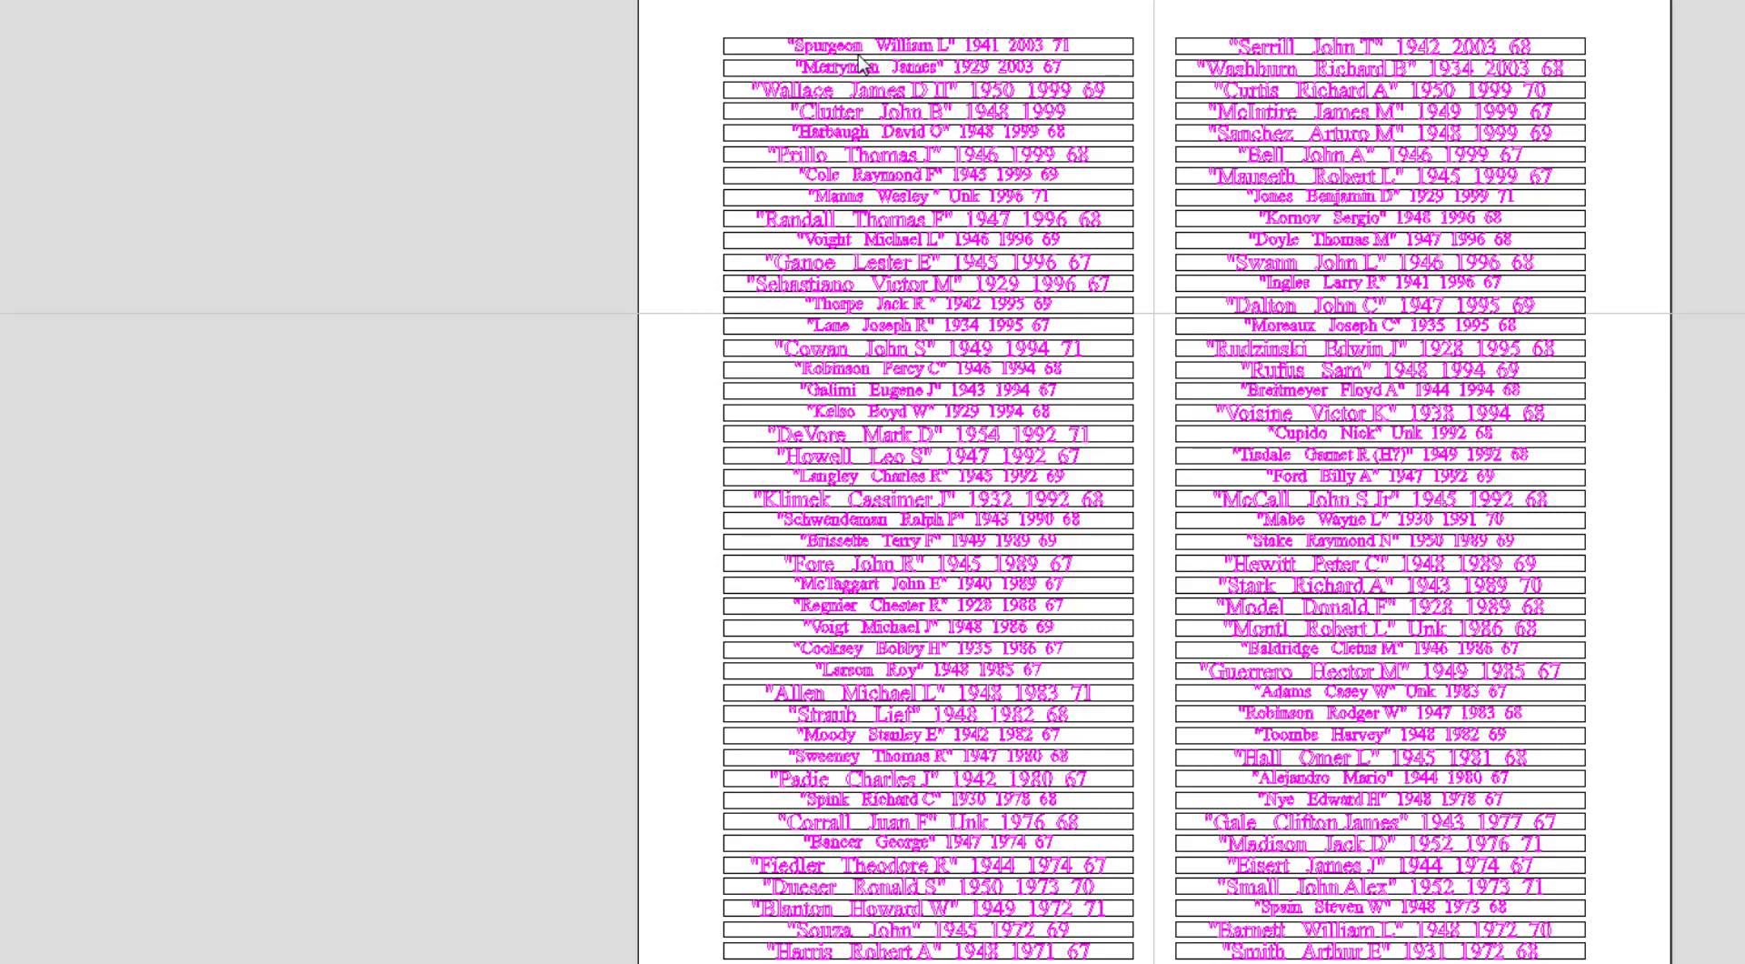
{"action": "left_click", "coordinate": [960, 65]}
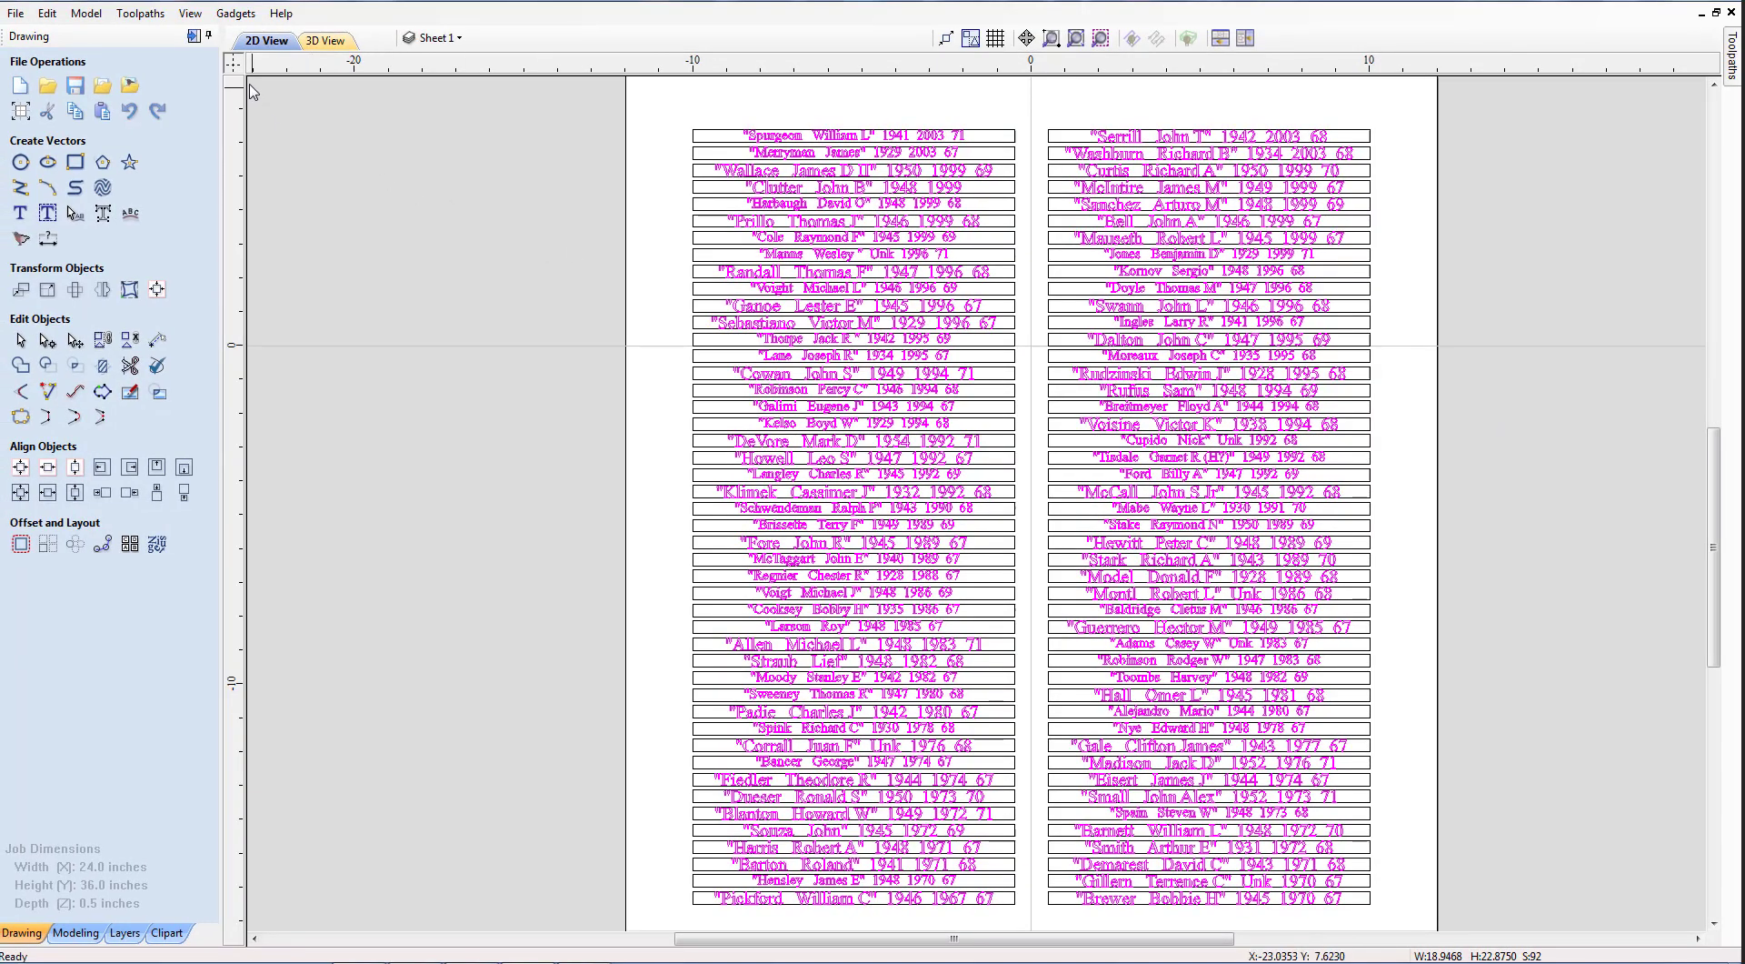
Show the Toolpaths panel listing Profile 1, the V-Carve toolpaths and S1–S5.
{"action": "left_click", "coordinate": [194, 36]}
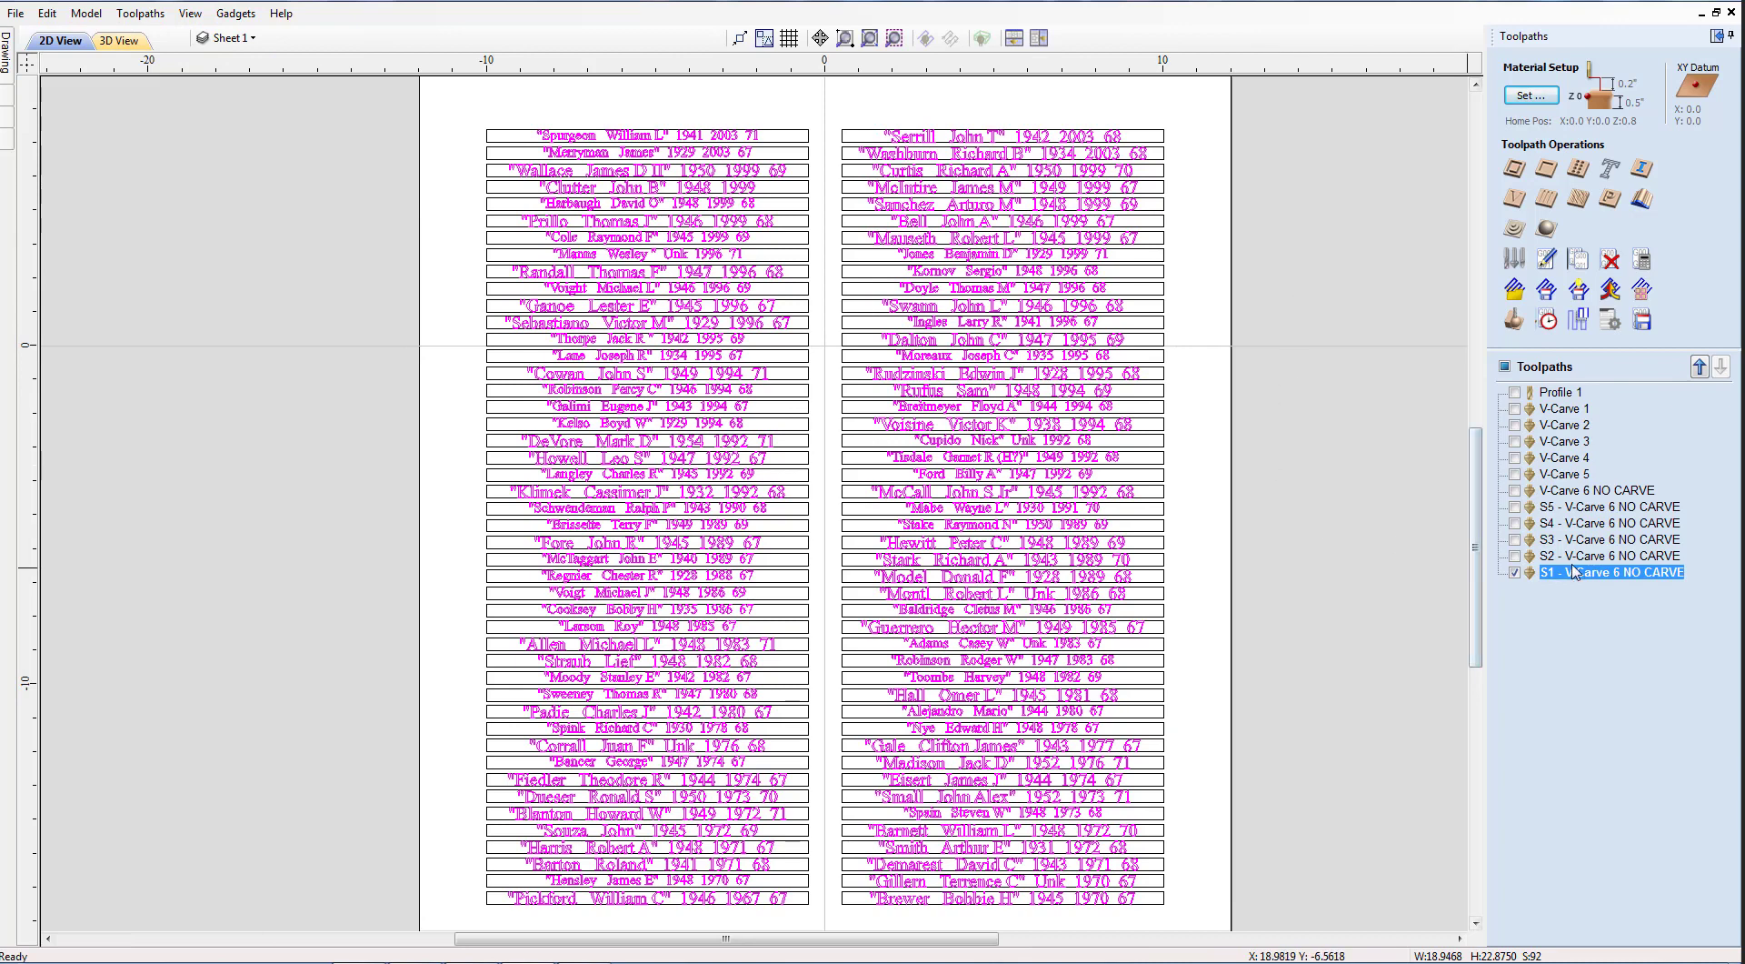
{"action": "mouse_move", "coordinate": [1554, 582]}
In Preview Toolpaths, make Profile 1 and V-Carve 1 through V-Carve 5 visible.
{"action": "left_click", "coordinate": [1515, 321]}
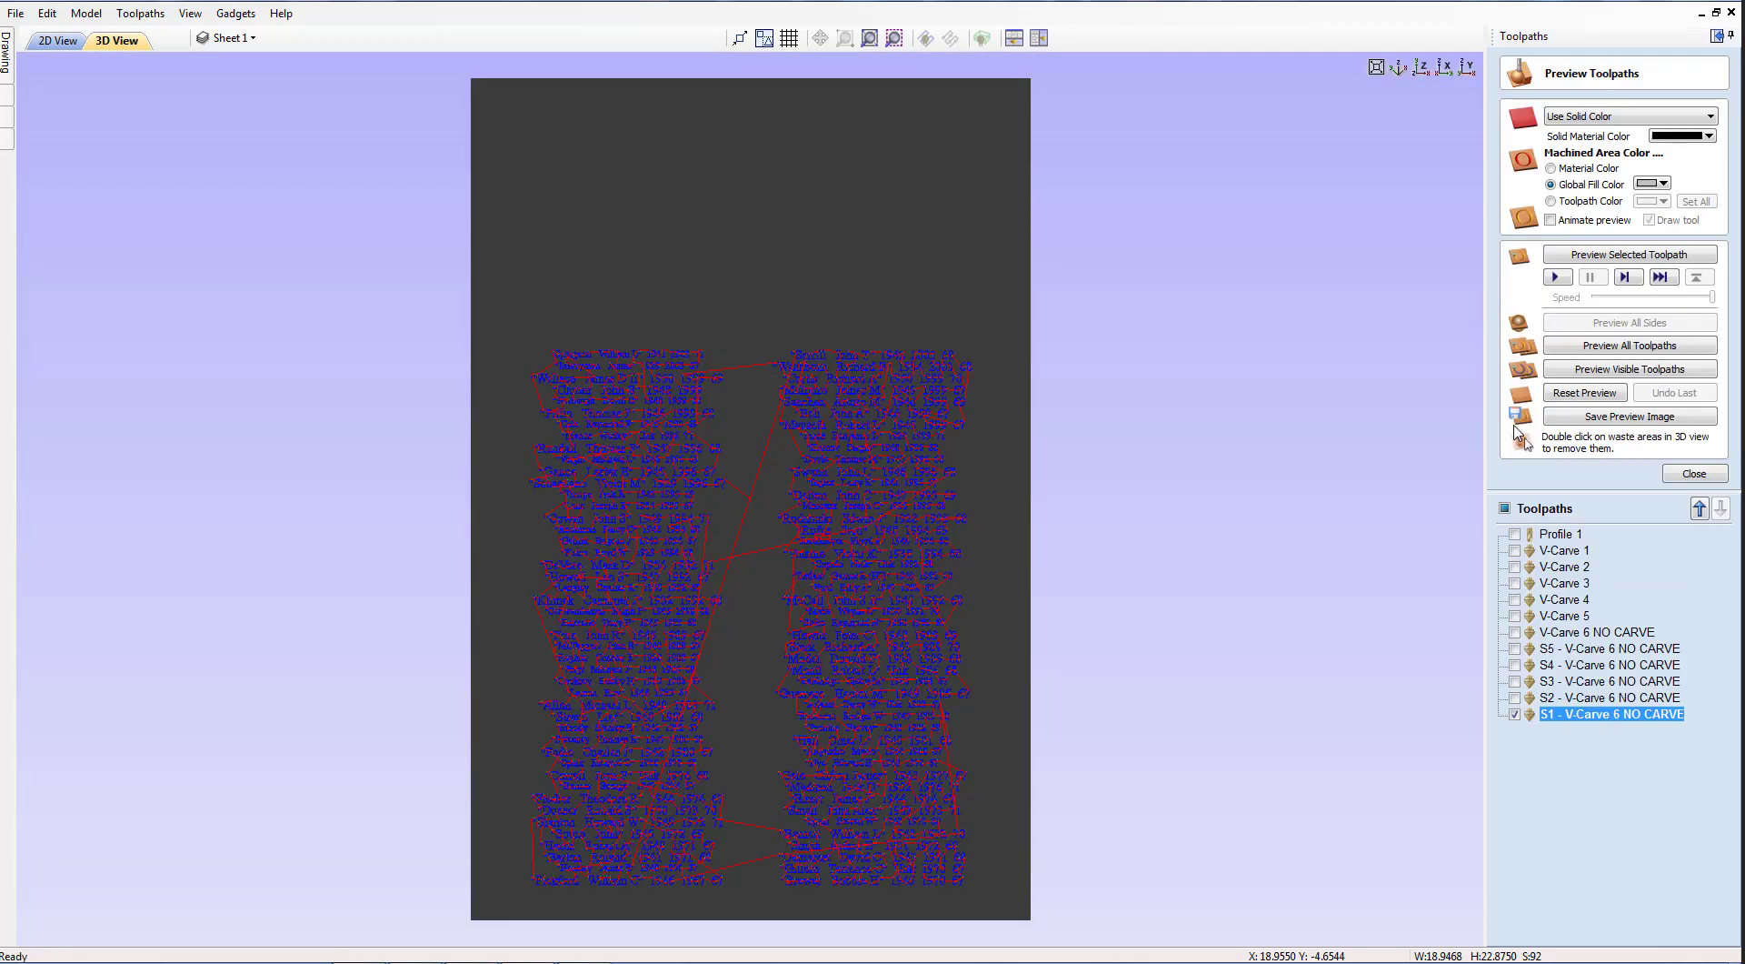
{"action": "left_click", "coordinate": [1516, 535]}
{"action": "left_click", "coordinate": [1516, 551]}
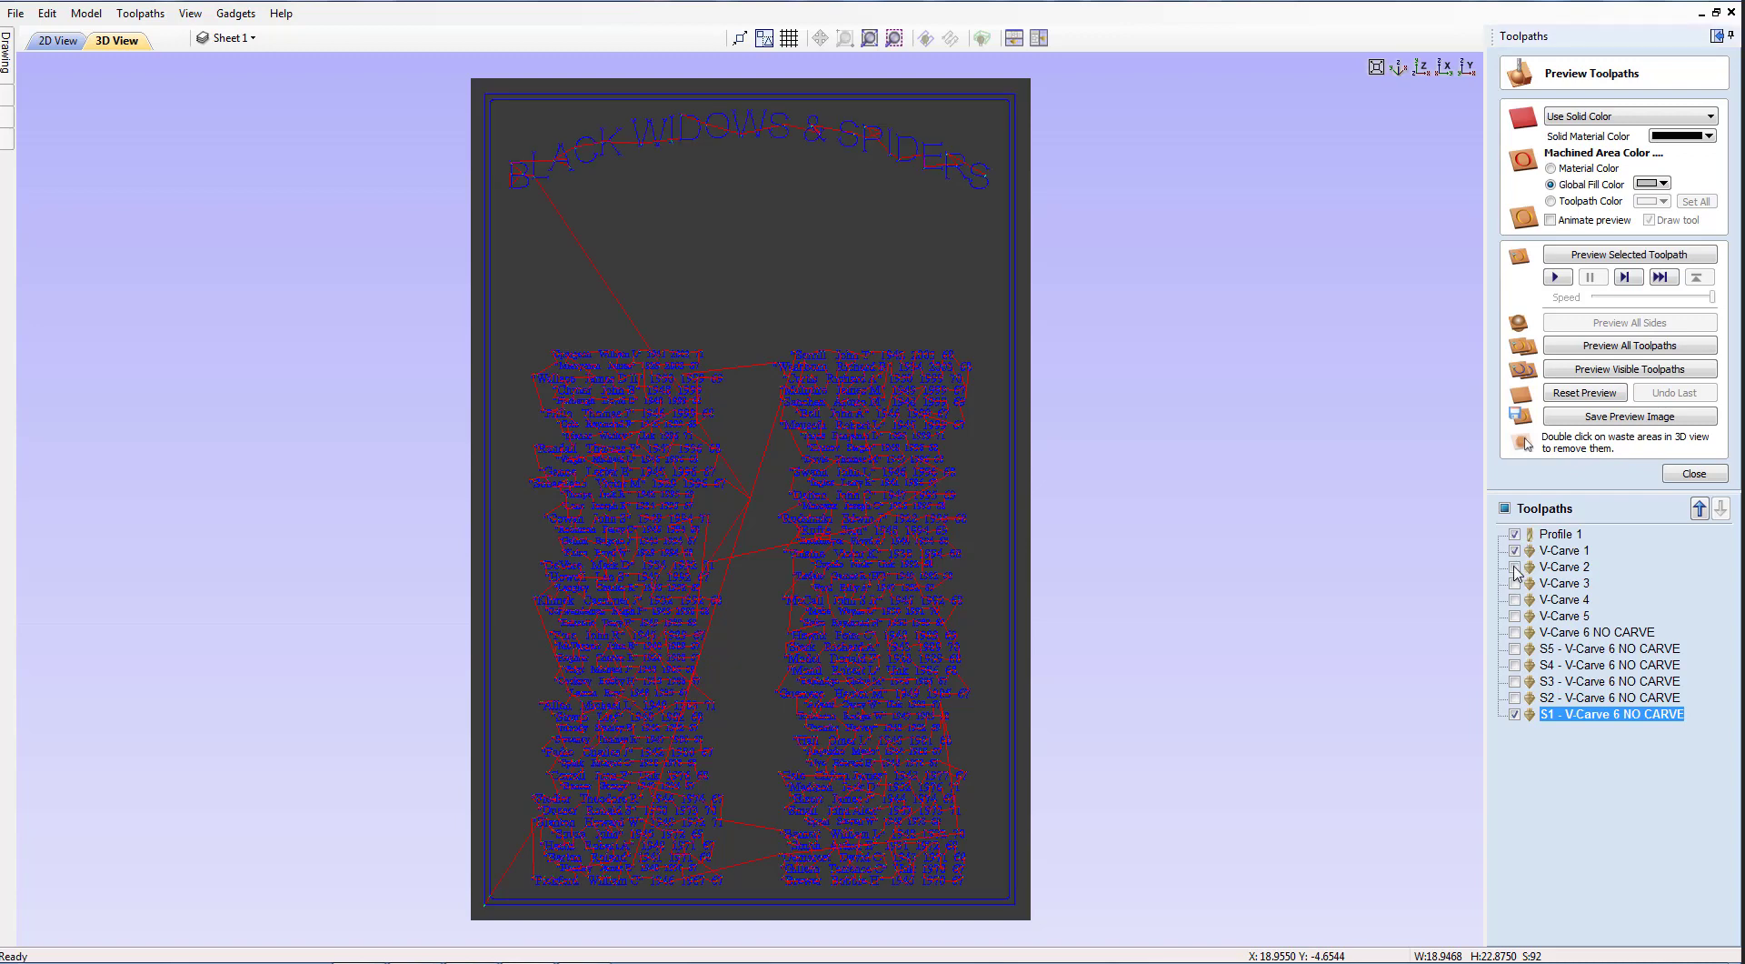
{"action": "left_click", "coordinate": [1516, 568]}
{"action": "left_click", "coordinate": [1516, 585]}
{"action": "left_click", "coordinate": [1514, 599]}
{"action": "left_click", "coordinate": [1515, 616]}
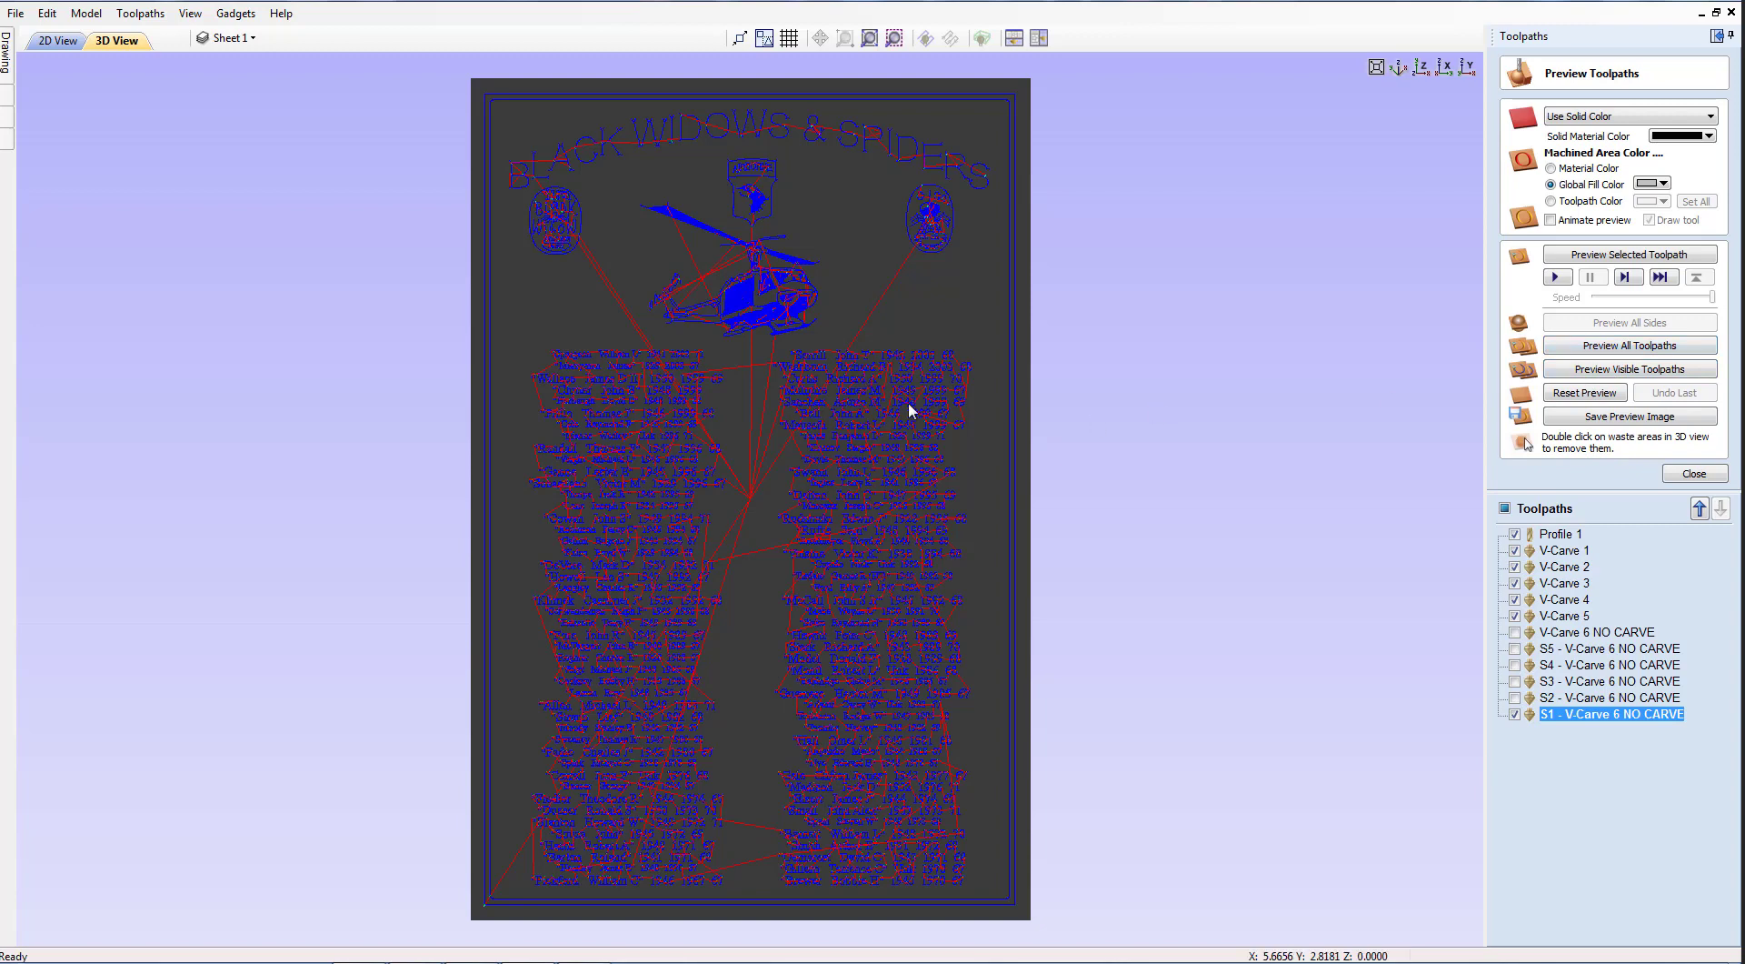
Simulate carving of the visible toolpaths and zoom in on the helicopter and emblems.
{"action": "left_click", "coordinate": [1591, 373]}
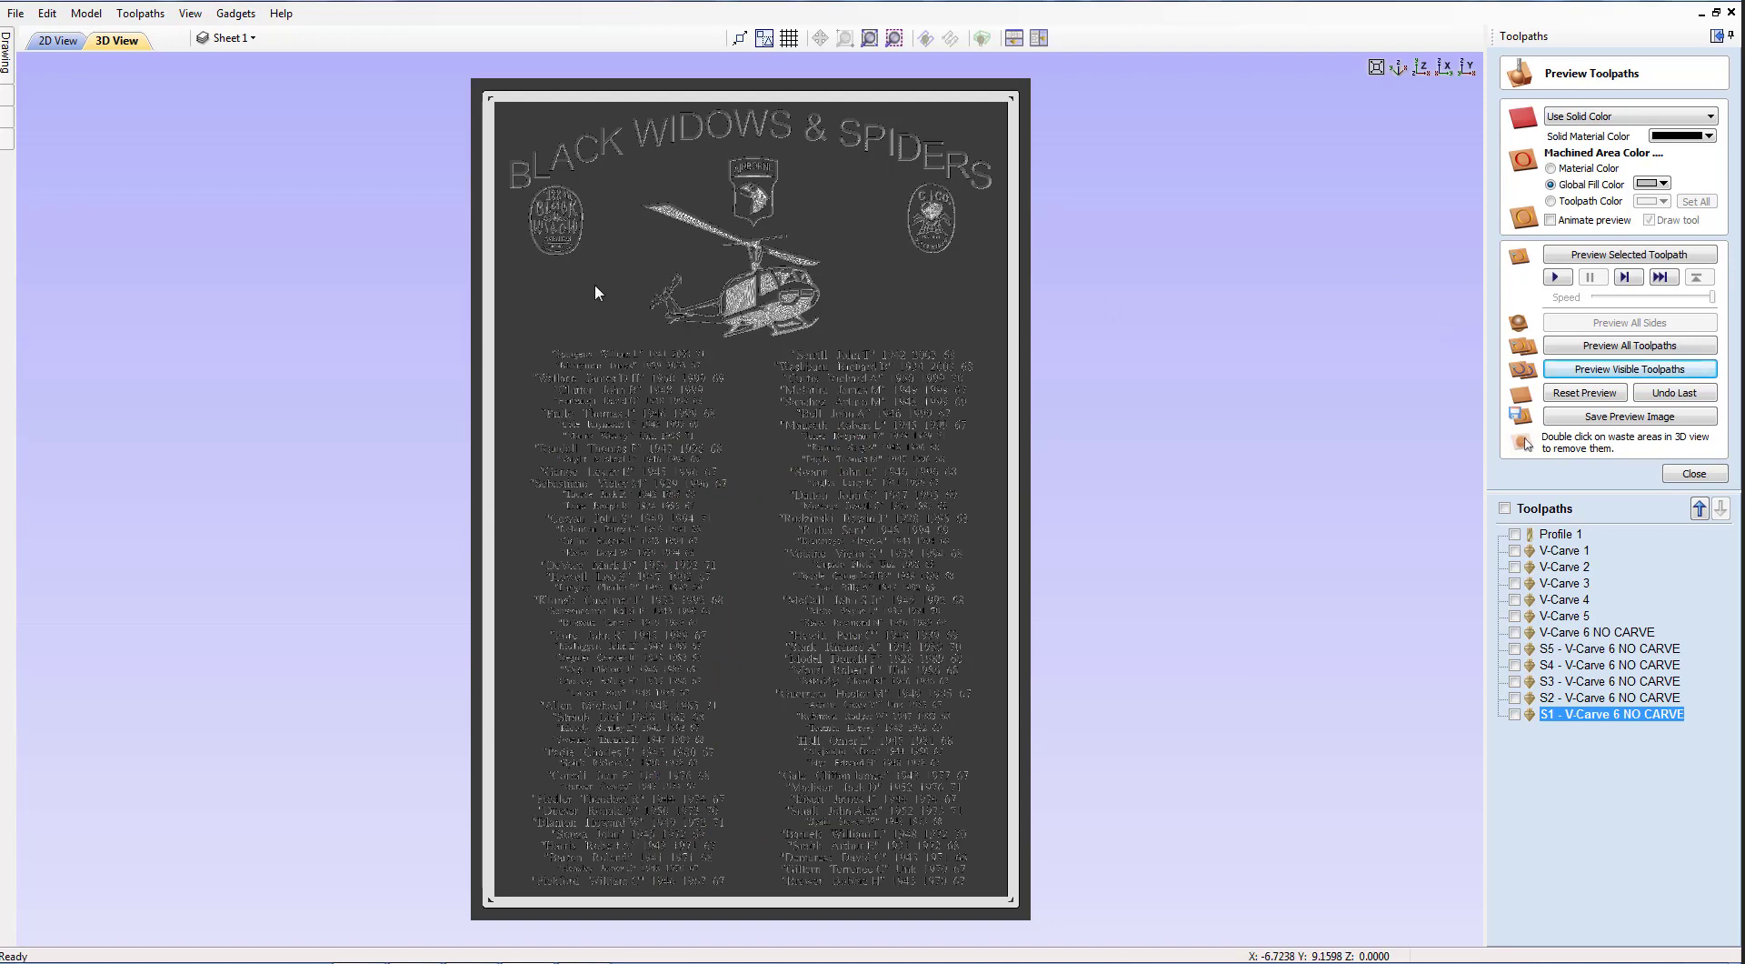
{"action": "scroll", "coordinate": [694, 265], "scroll_direction": "up", "scroll_amount": 5}
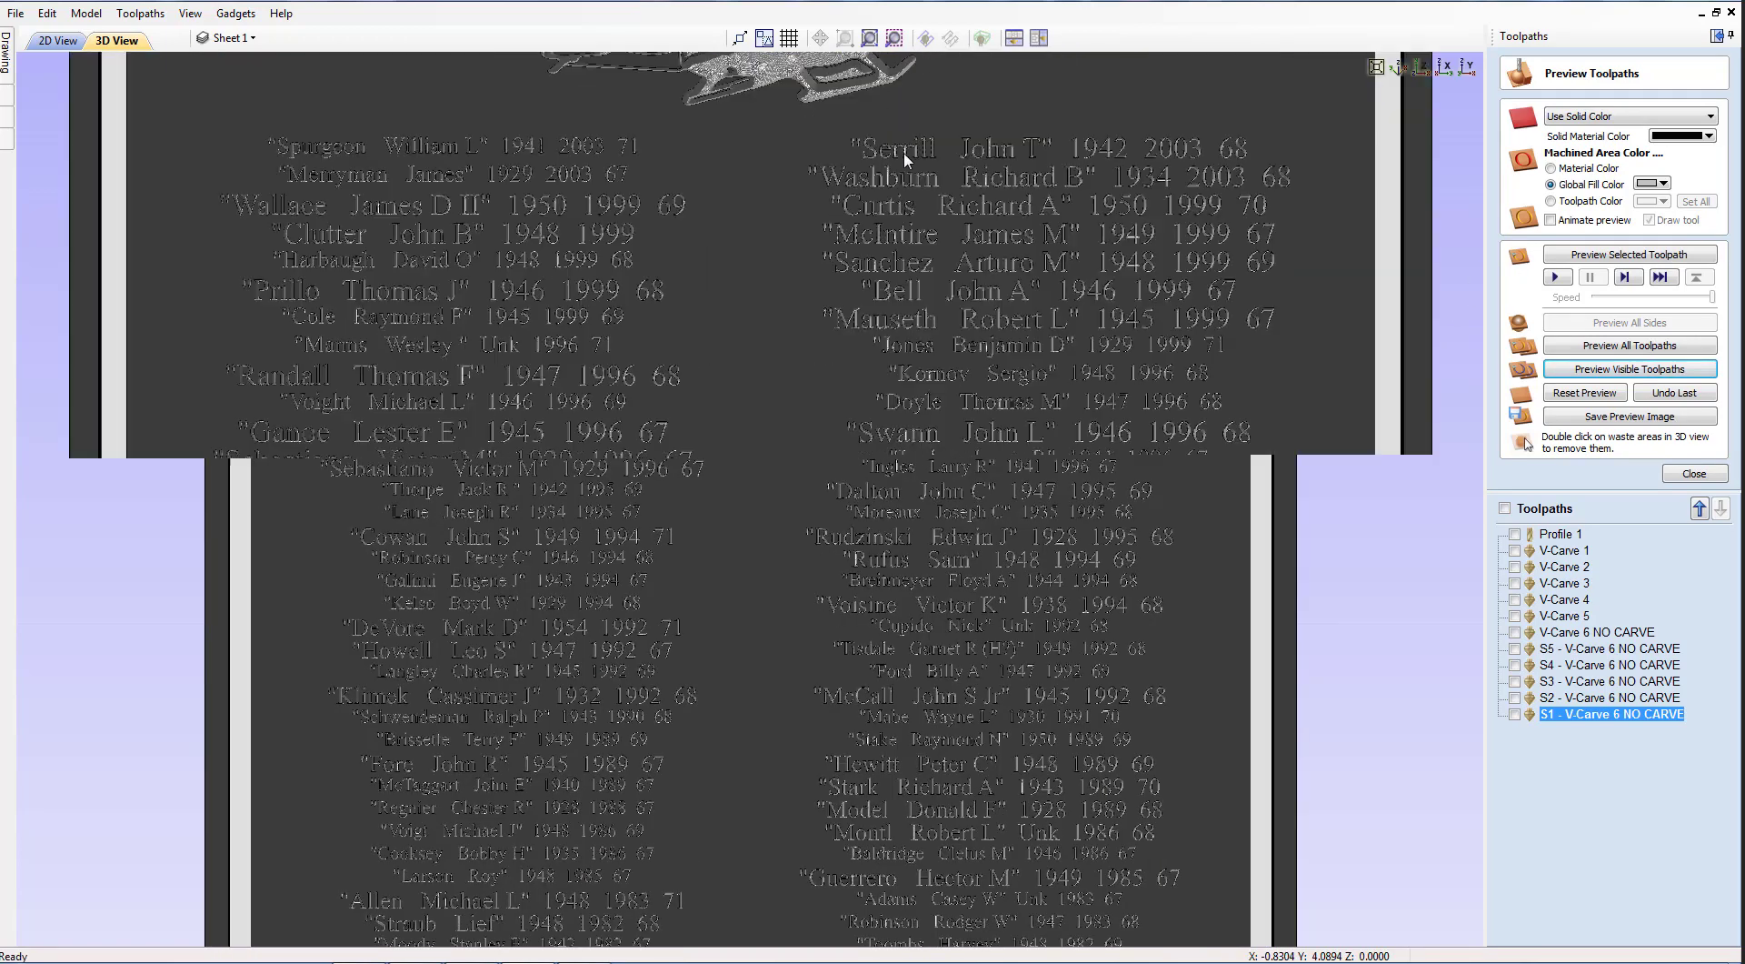
{"action": "middle_click_drag", "start_coordinate": [958, 118], "coordinate": [975, 489]}
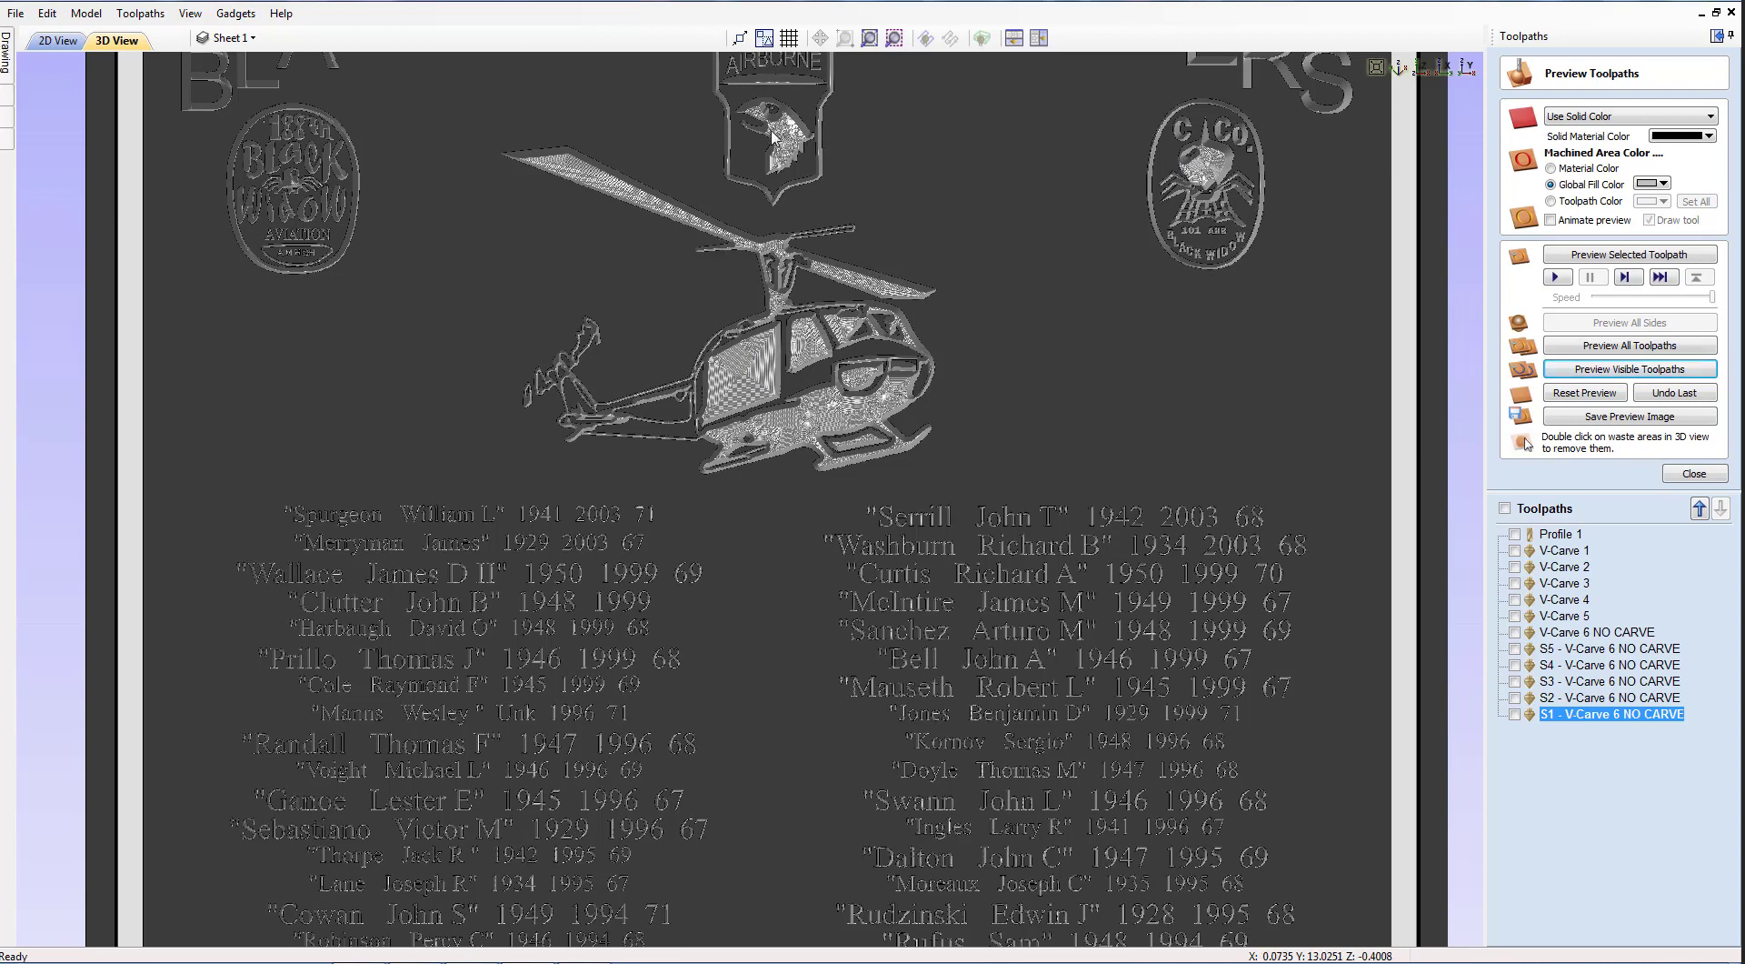
{"action": "scroll", "coordinate": [1006, 371], "scroll_direction": "down", "scroll_amount": 2}
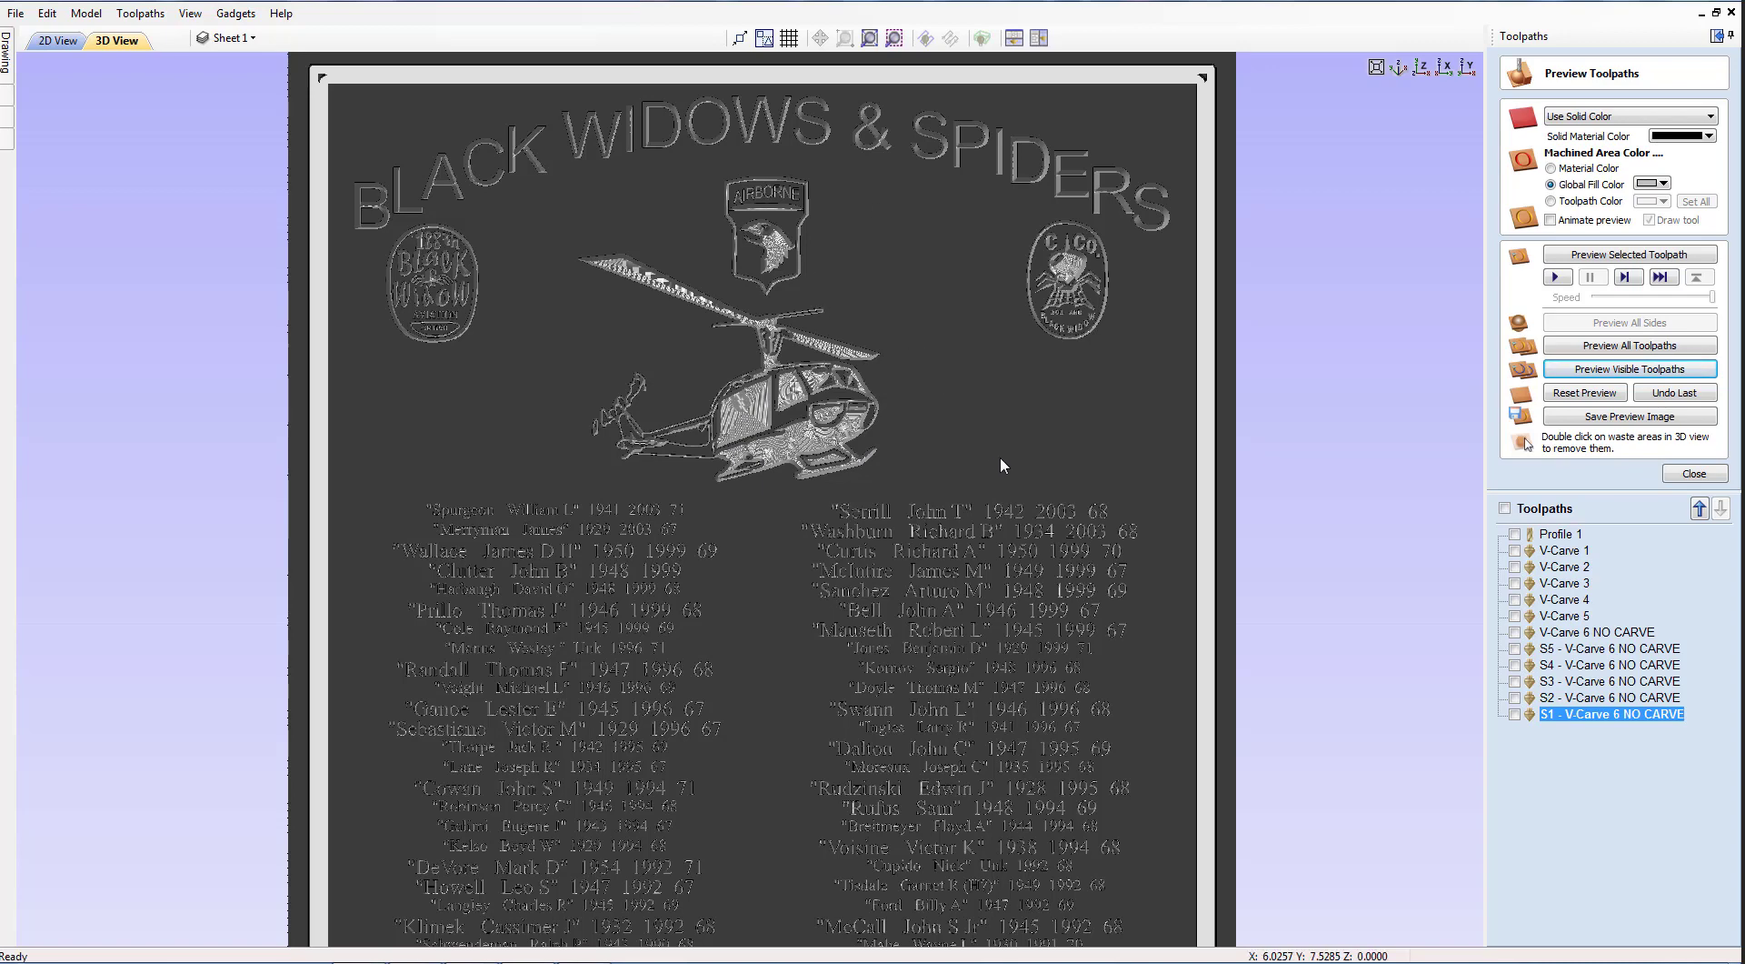
Zoom and pan the 3D view to inspect the two carved columns of names and years.
{"action": "scroll", "coordinate": [963, 560], "scroll_direction": "up", "scroll_amount": 5}
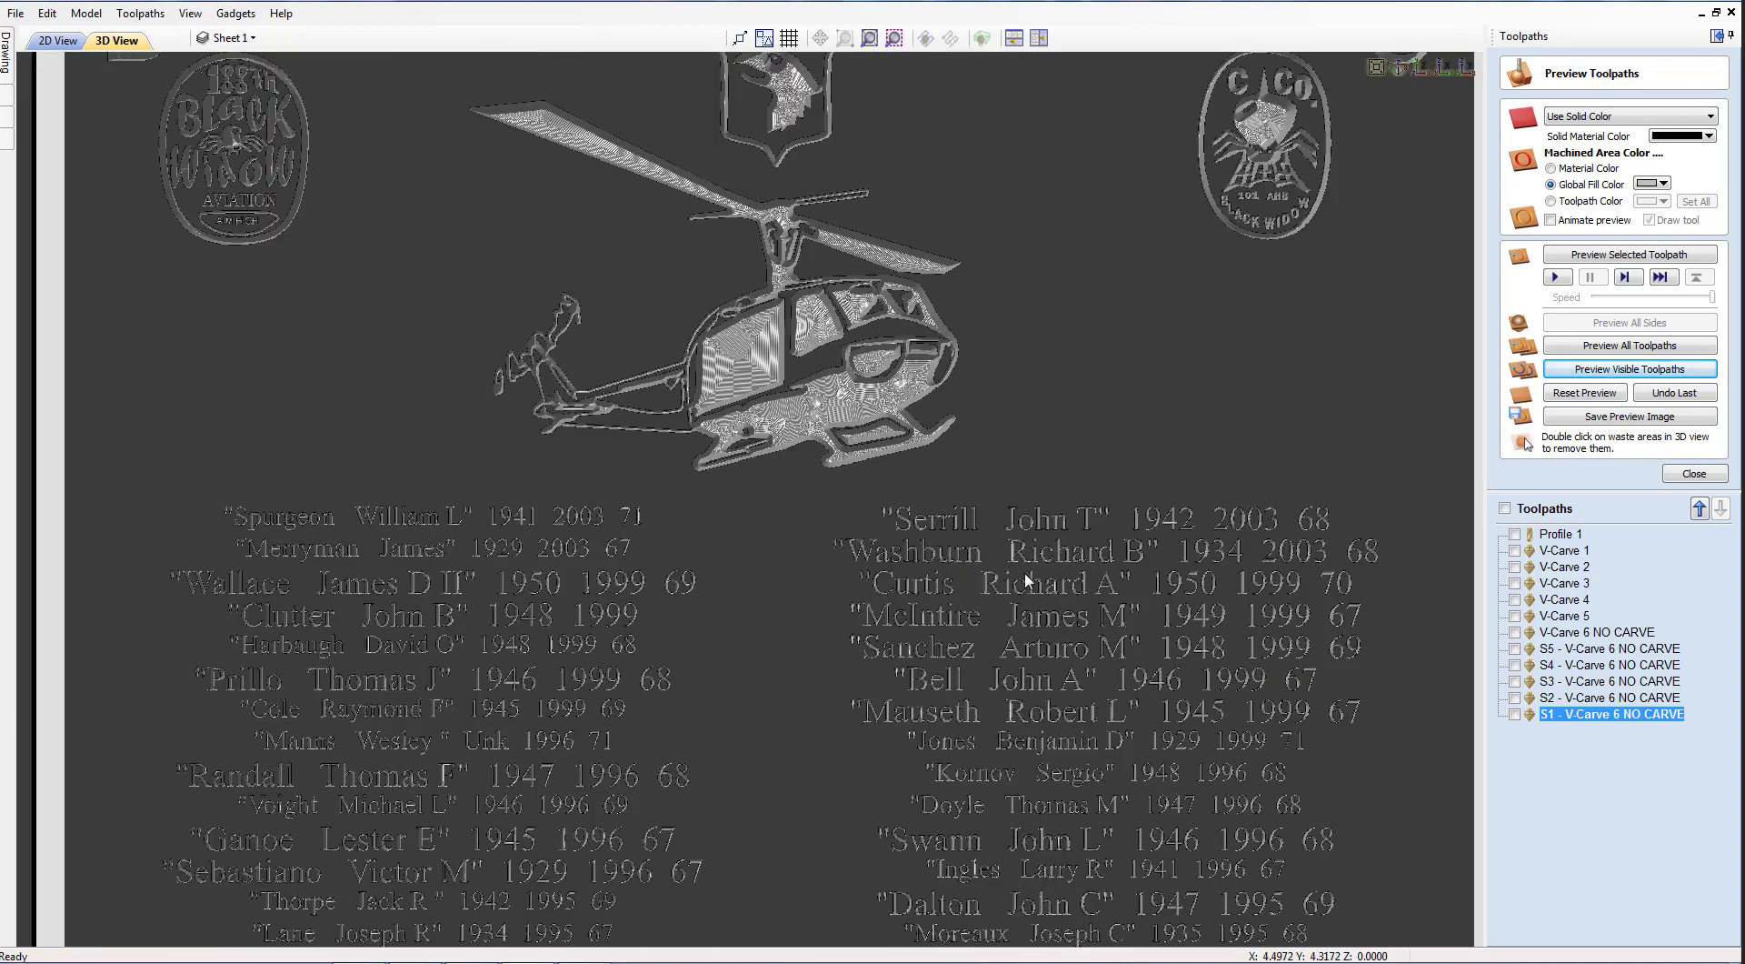
{"action": "middle_click_drag", "start_coordinate": [1005, 519], "coordinate": [889, 271]}
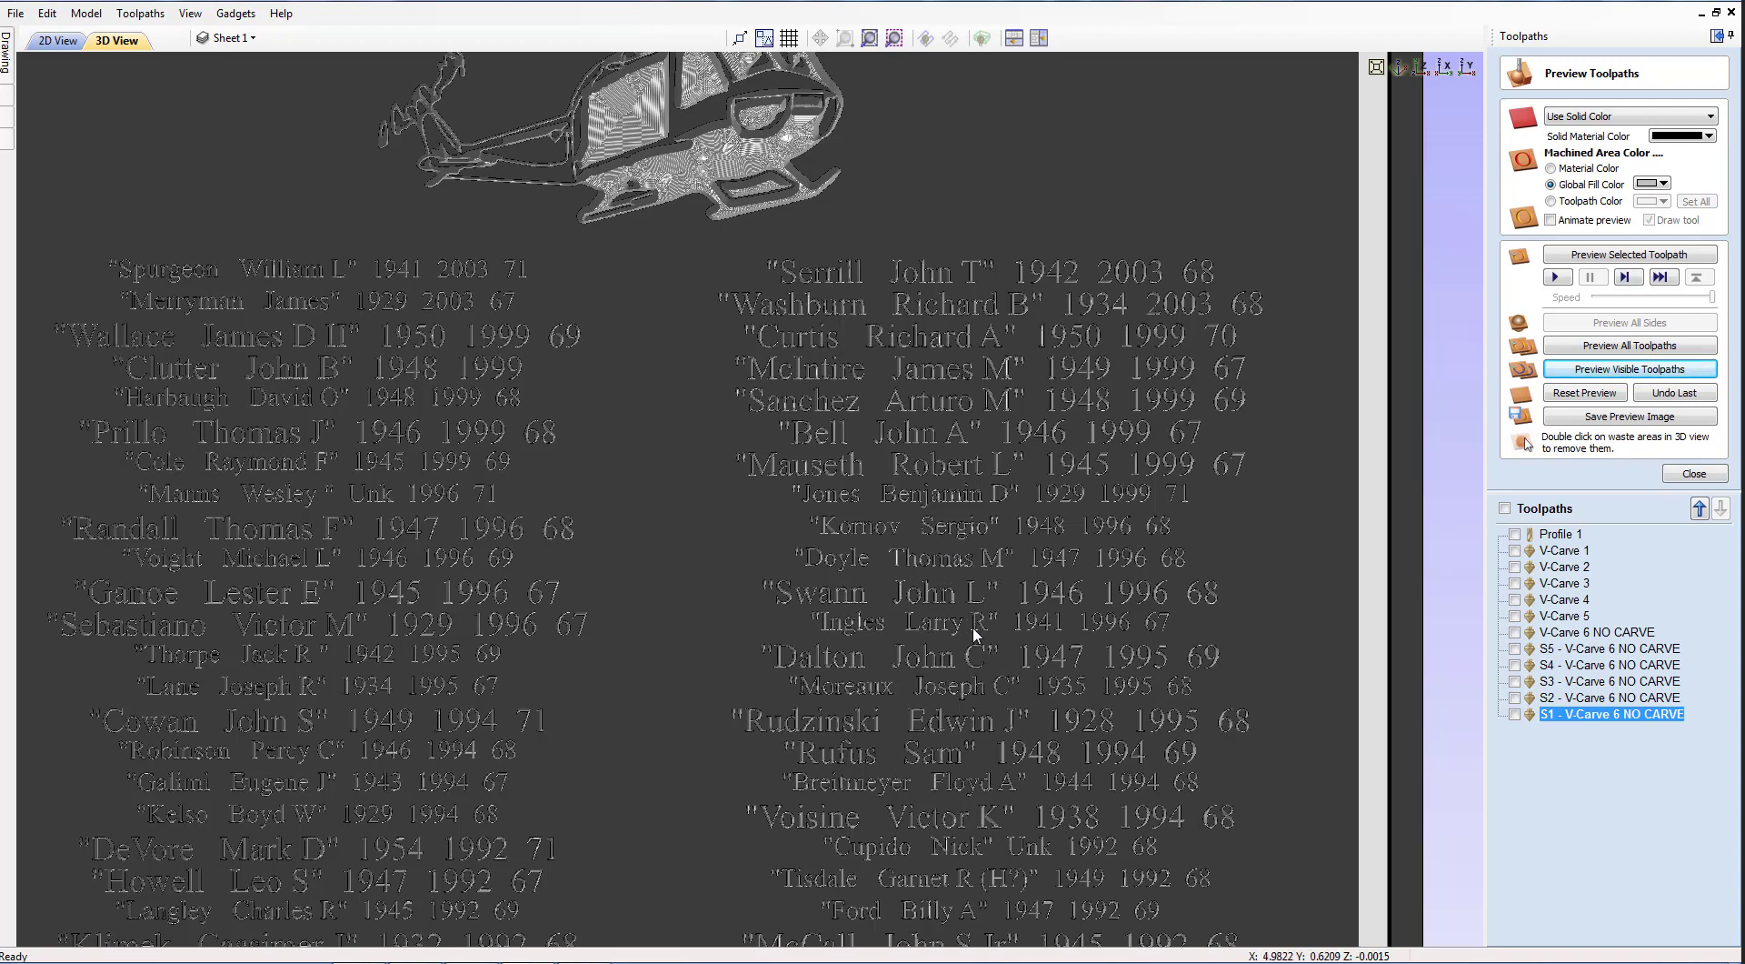
{"action": "scroll", "coordinate": [973, 626], "scroll_direction": "down", "scroll_amount": 5}
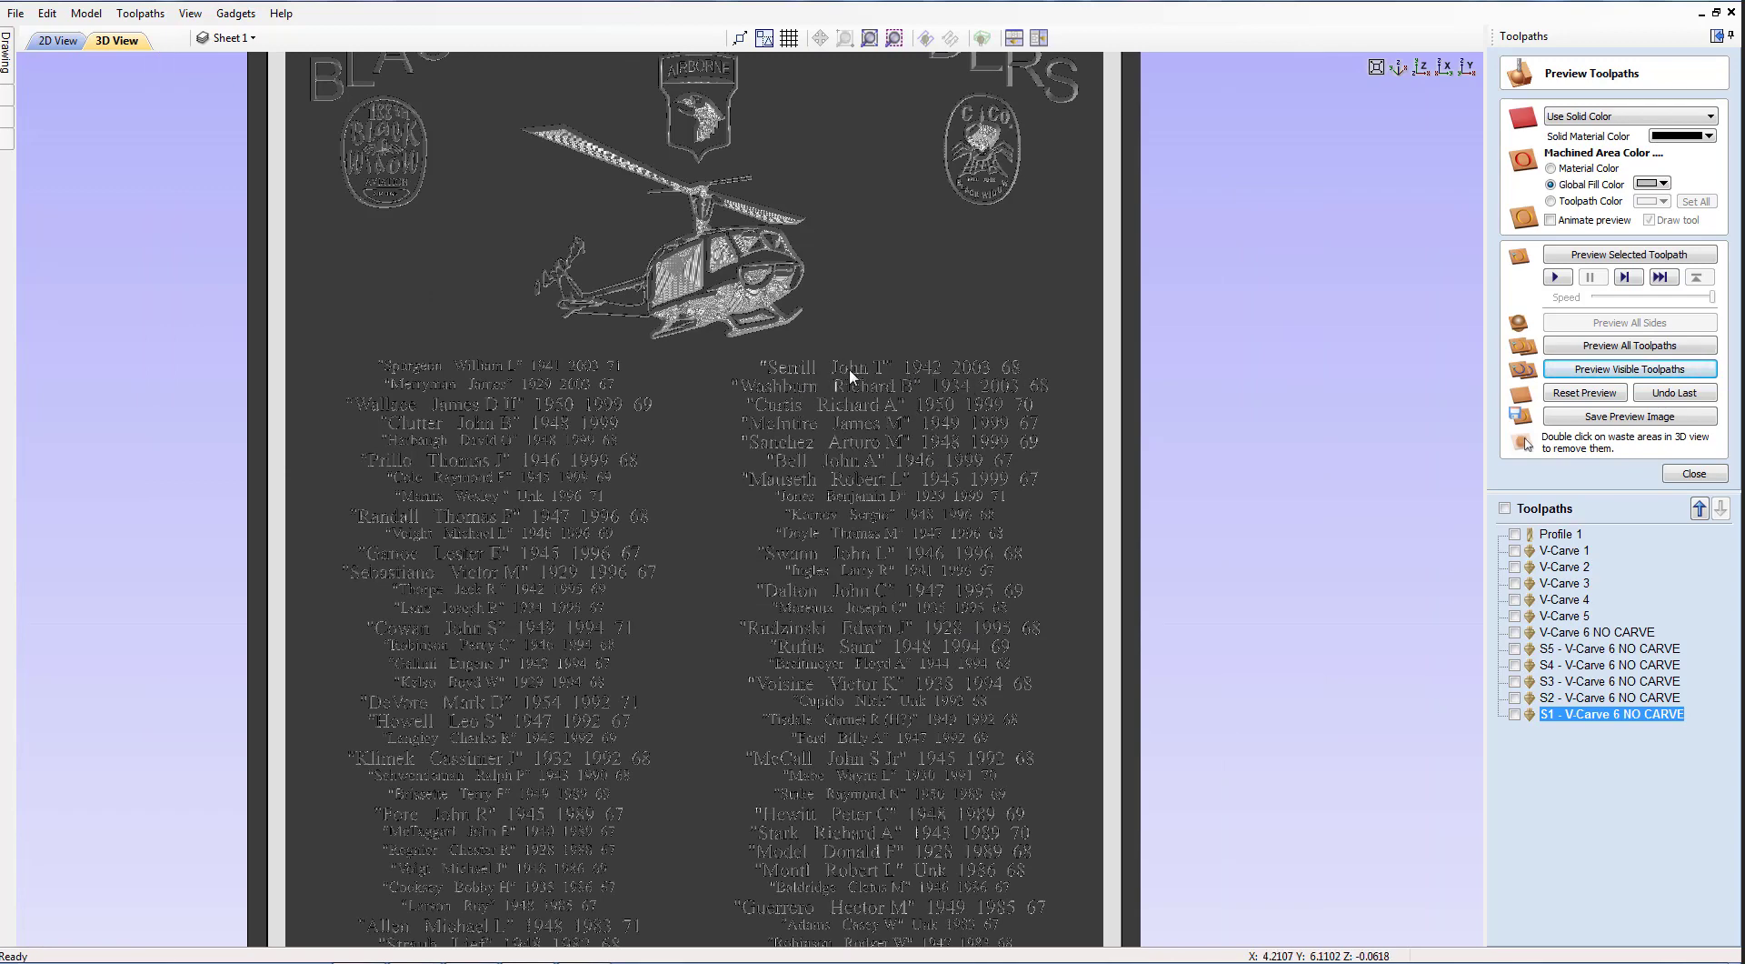
{"action": "scroll", "coordinate": [849, 368], "scroll_direction": "up", "scroll_amount": 2}
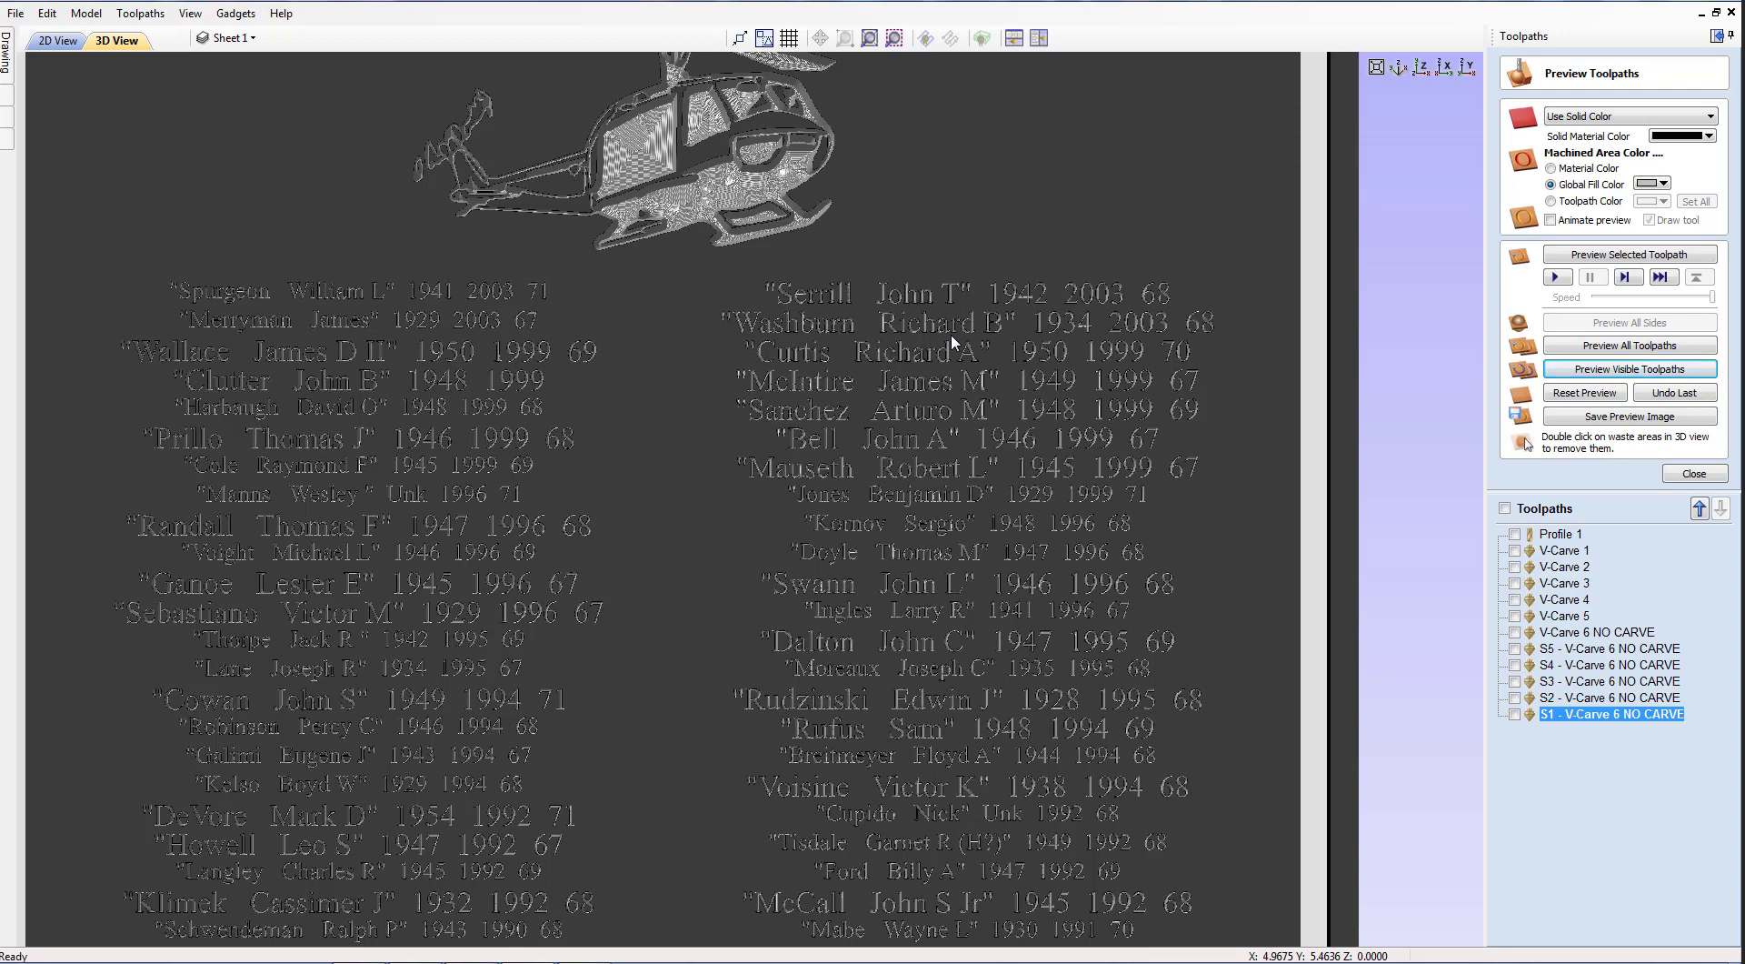
{"action": "scroll", "coordinate": [991, 318], "scroll_direction": "down", "scroll_amount": 5}
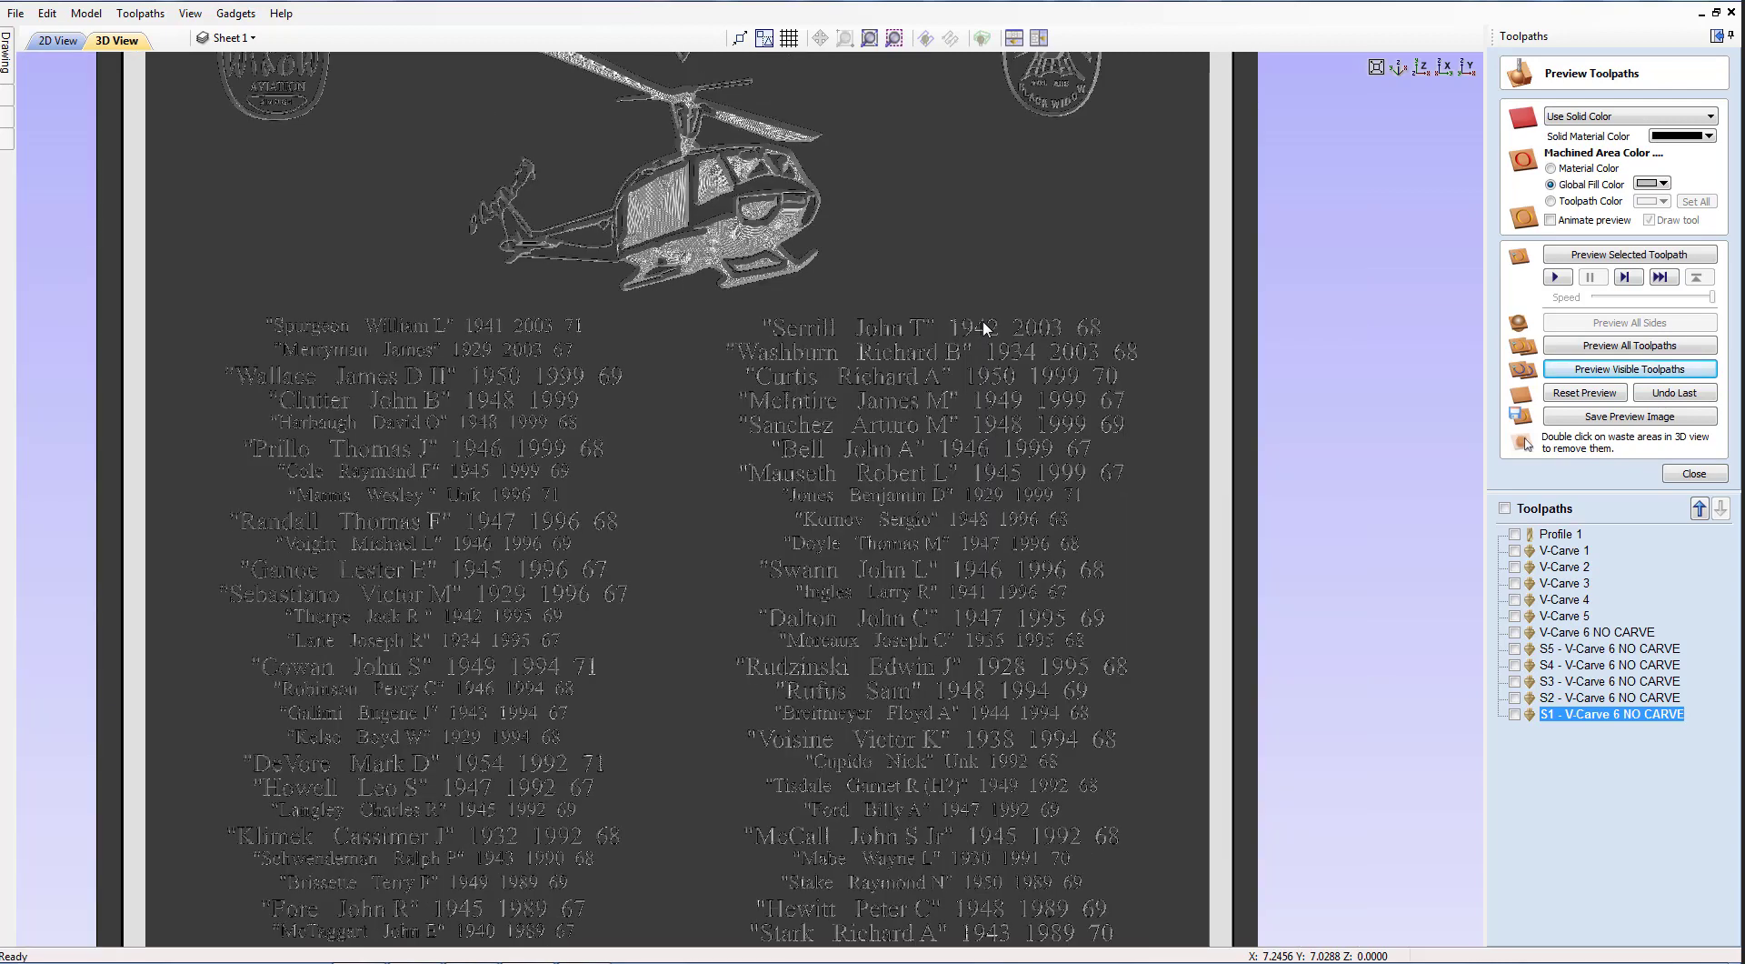
{"action": "scroll", "coordinate": [1001, 316], "scroll_direction": "down", "scroll_amount": 2}
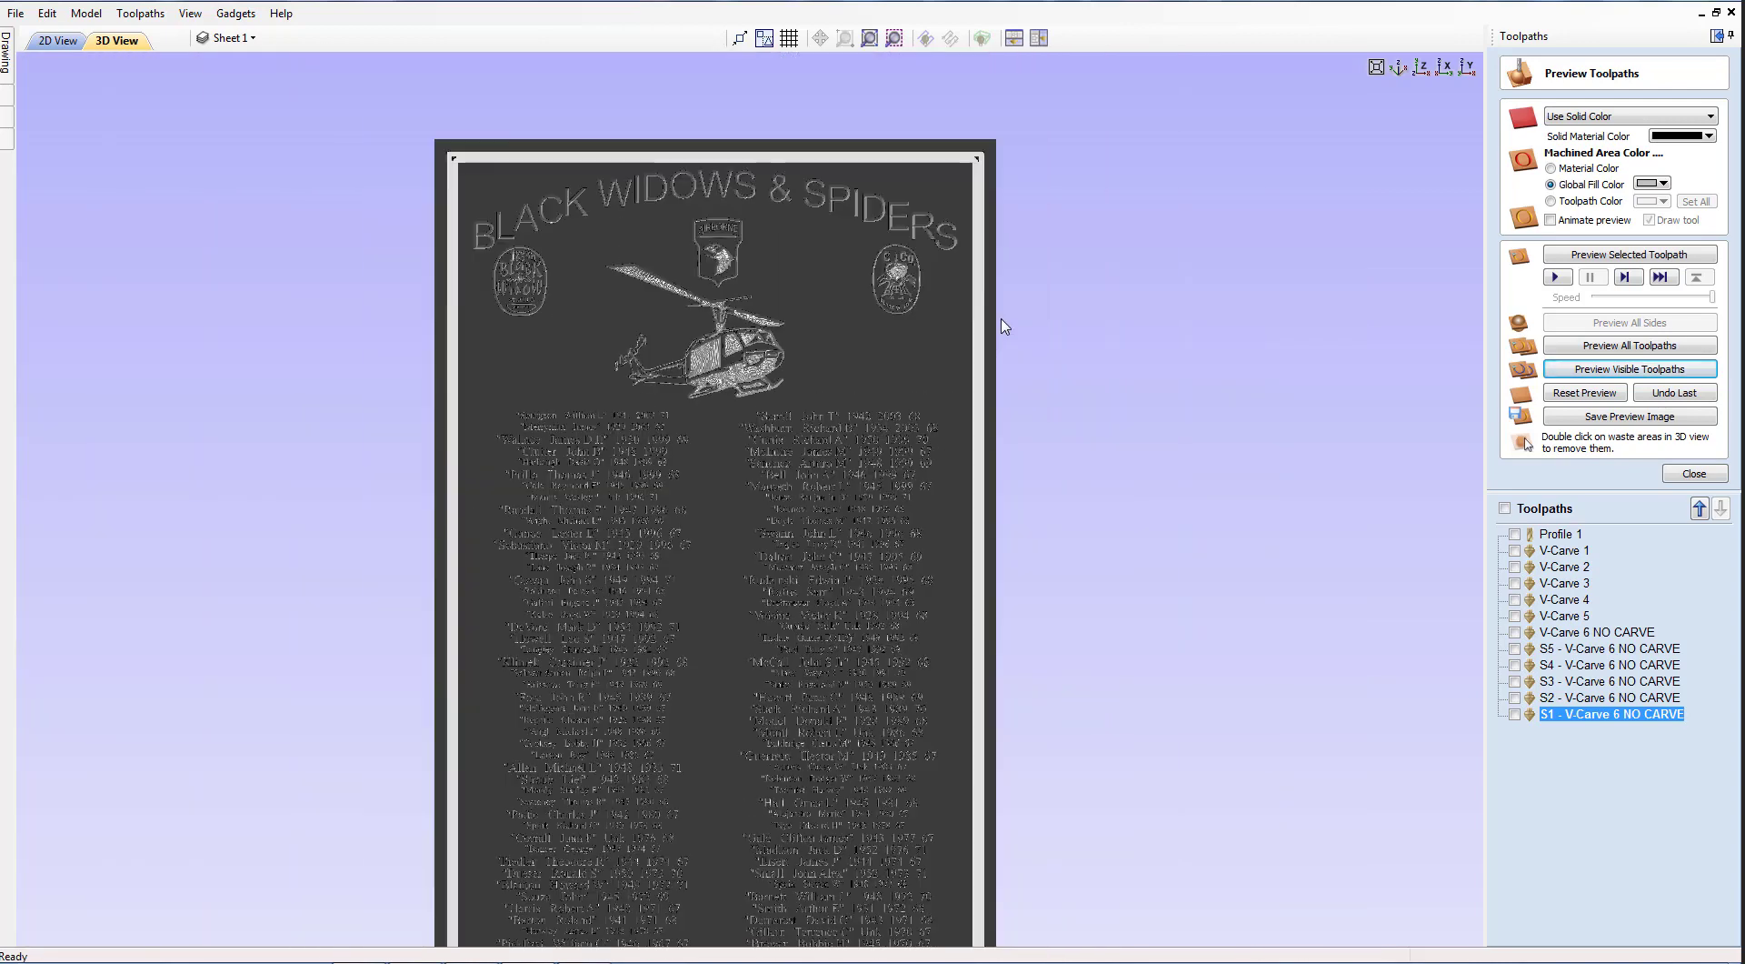
{"action": "mouse_move", "coordinate": [968, 344]}
{"action": "middle_mouse_down"}
{"action": "mouse_move", "coordinate": [980, 313]}
{"action": "mouse_move", "coordinate": [948, 358]}
{"action": "middle_mouse_up"}
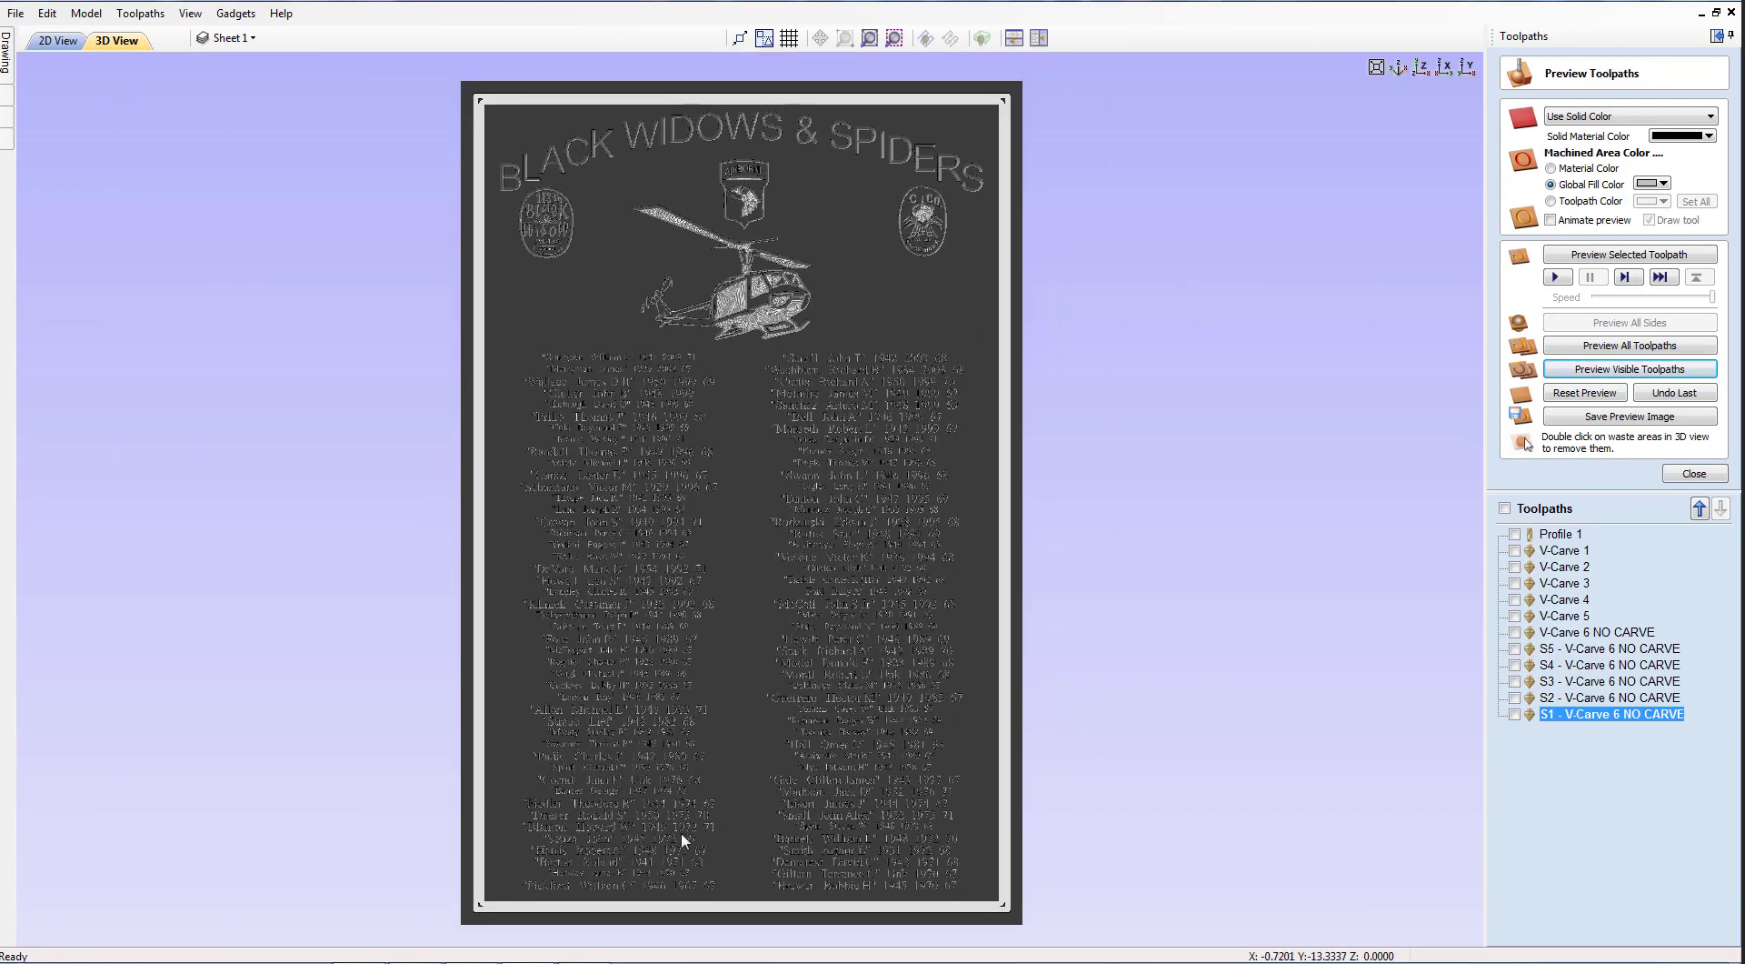
{"action": "scroll", "coordinate": [662, 771], "scroll_direction": "up", "scroll_amount": 2}
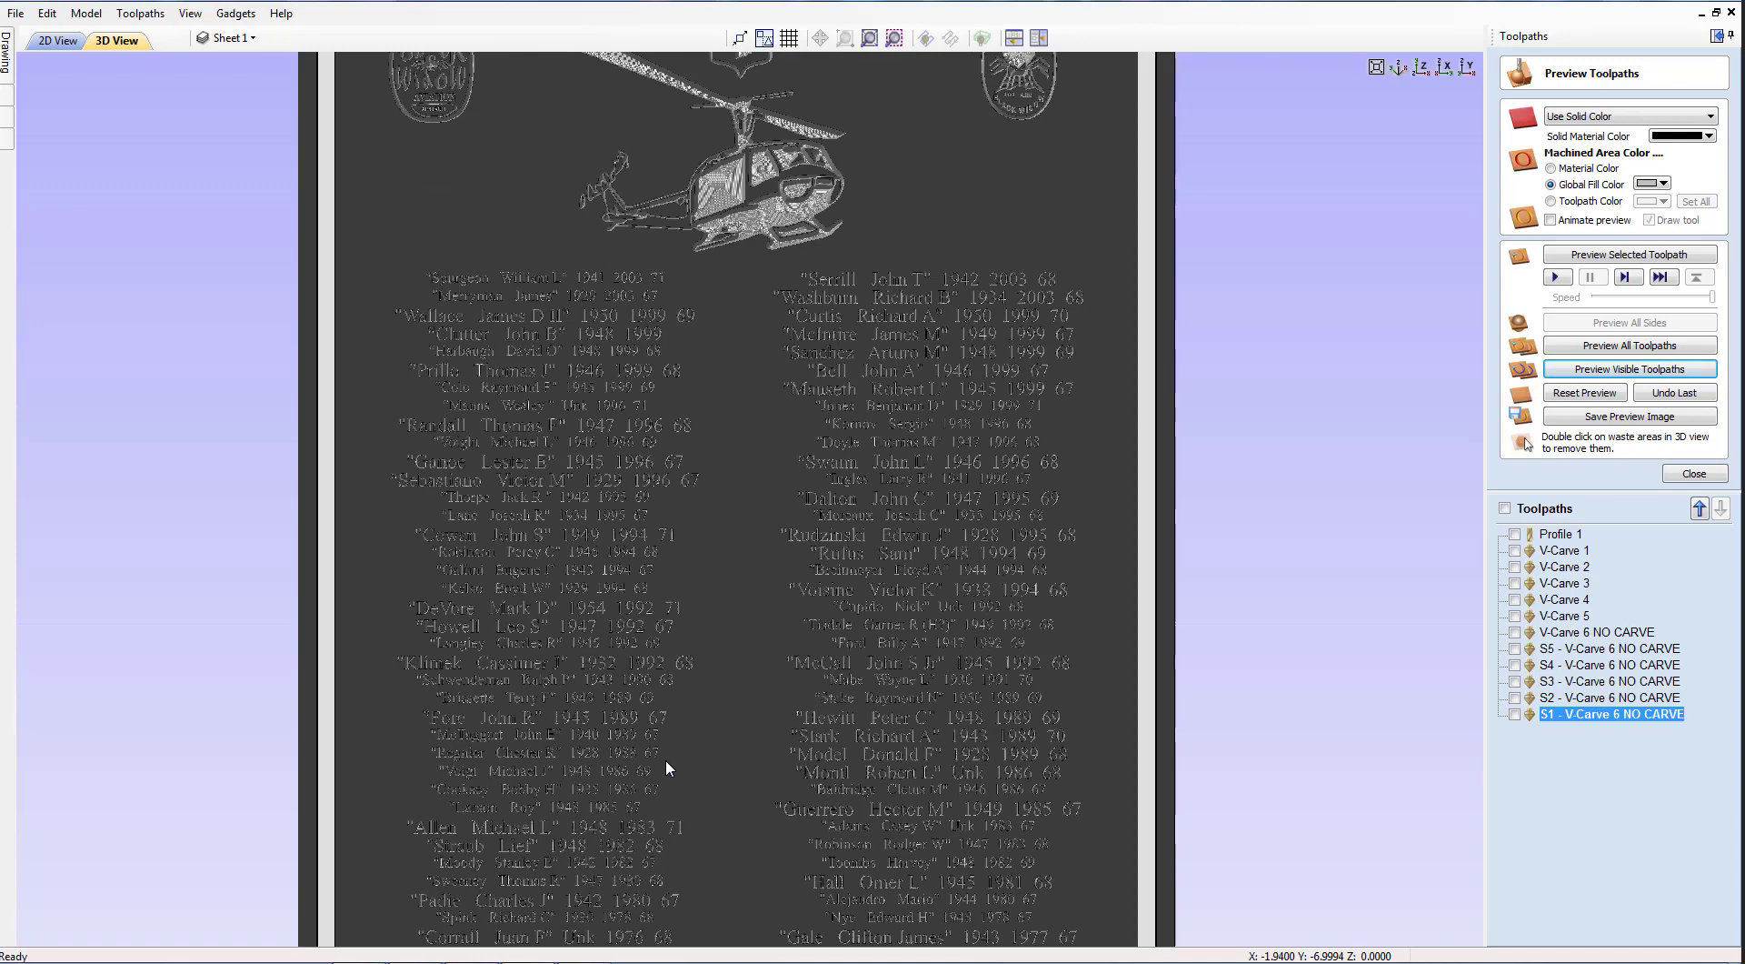
{"action": "scroll", "coordinate": [665, 758], "scroll_direction": "down", "scroll_amount": 2}
{"action": "middle_click_drag", "start_coordinate": [677, 749], "coordinate": [809, 738]}
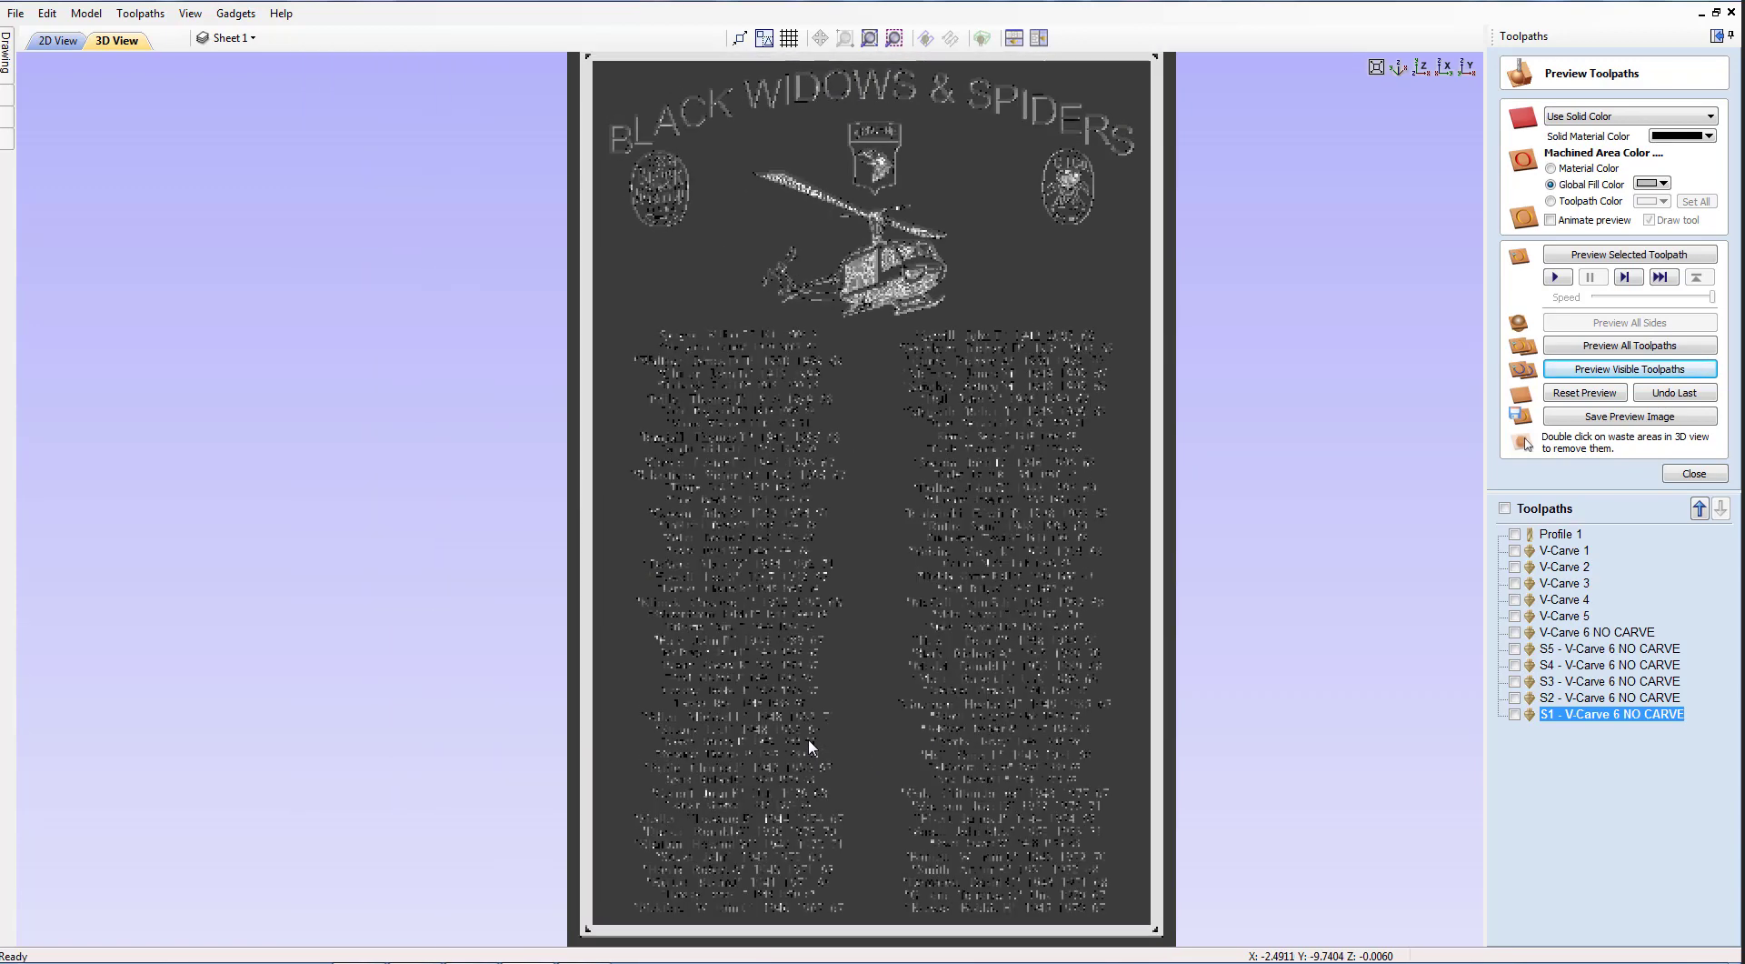
{"action": "scroll", "coordinate": [809, 738], "scroll_direction": "down", "scroll_amount": 2}
{"action": "scroll", "coordinate": [810, 738], "scroll_direction": "up", "scroll_amount": 2}
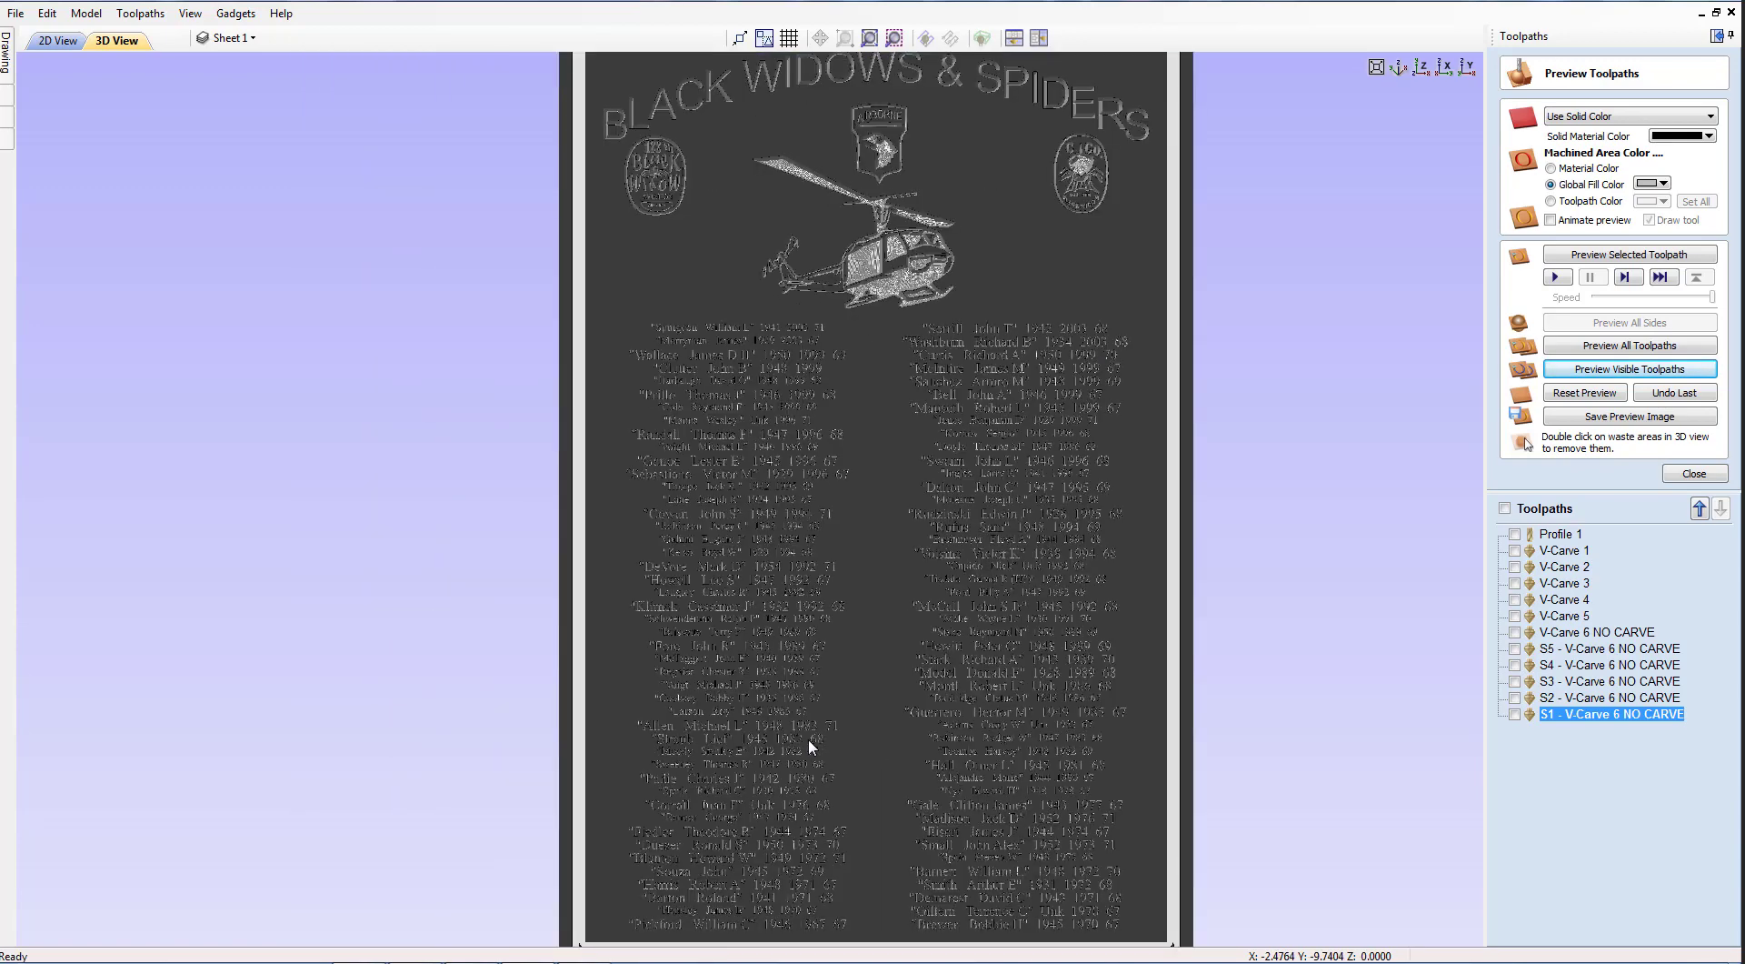
{"action": "scroll", "coordinate": [809, 739], "scroll_direction": "down", "scroll_amount": 2}
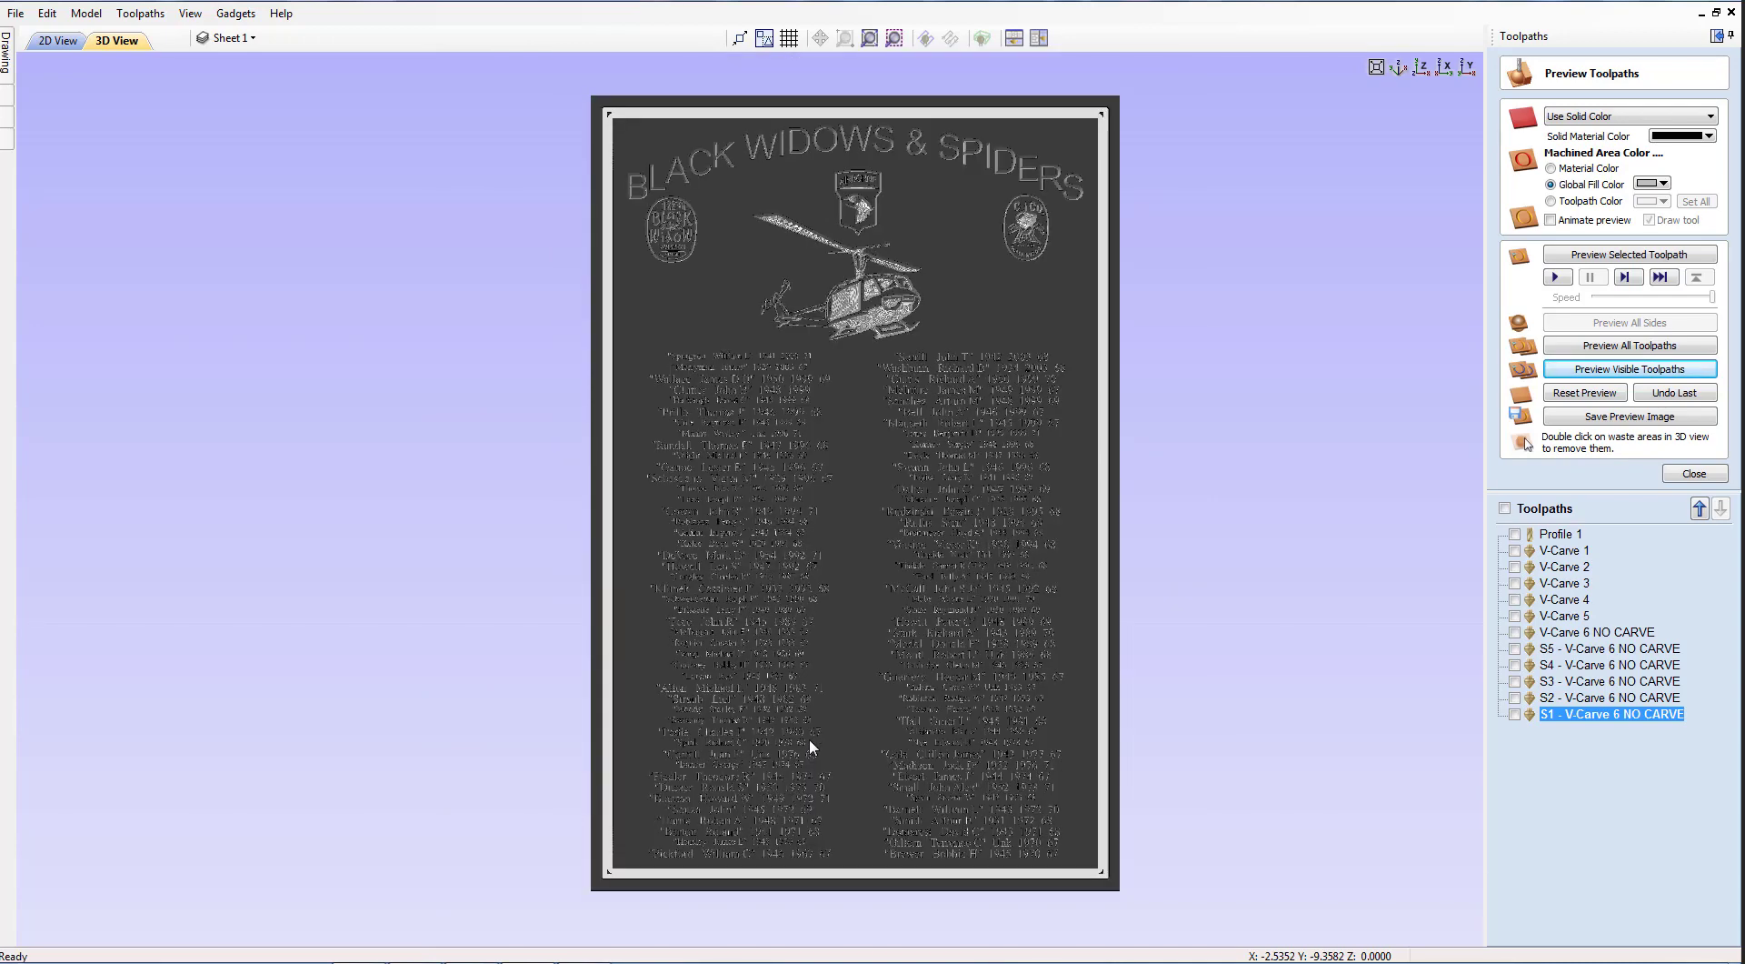